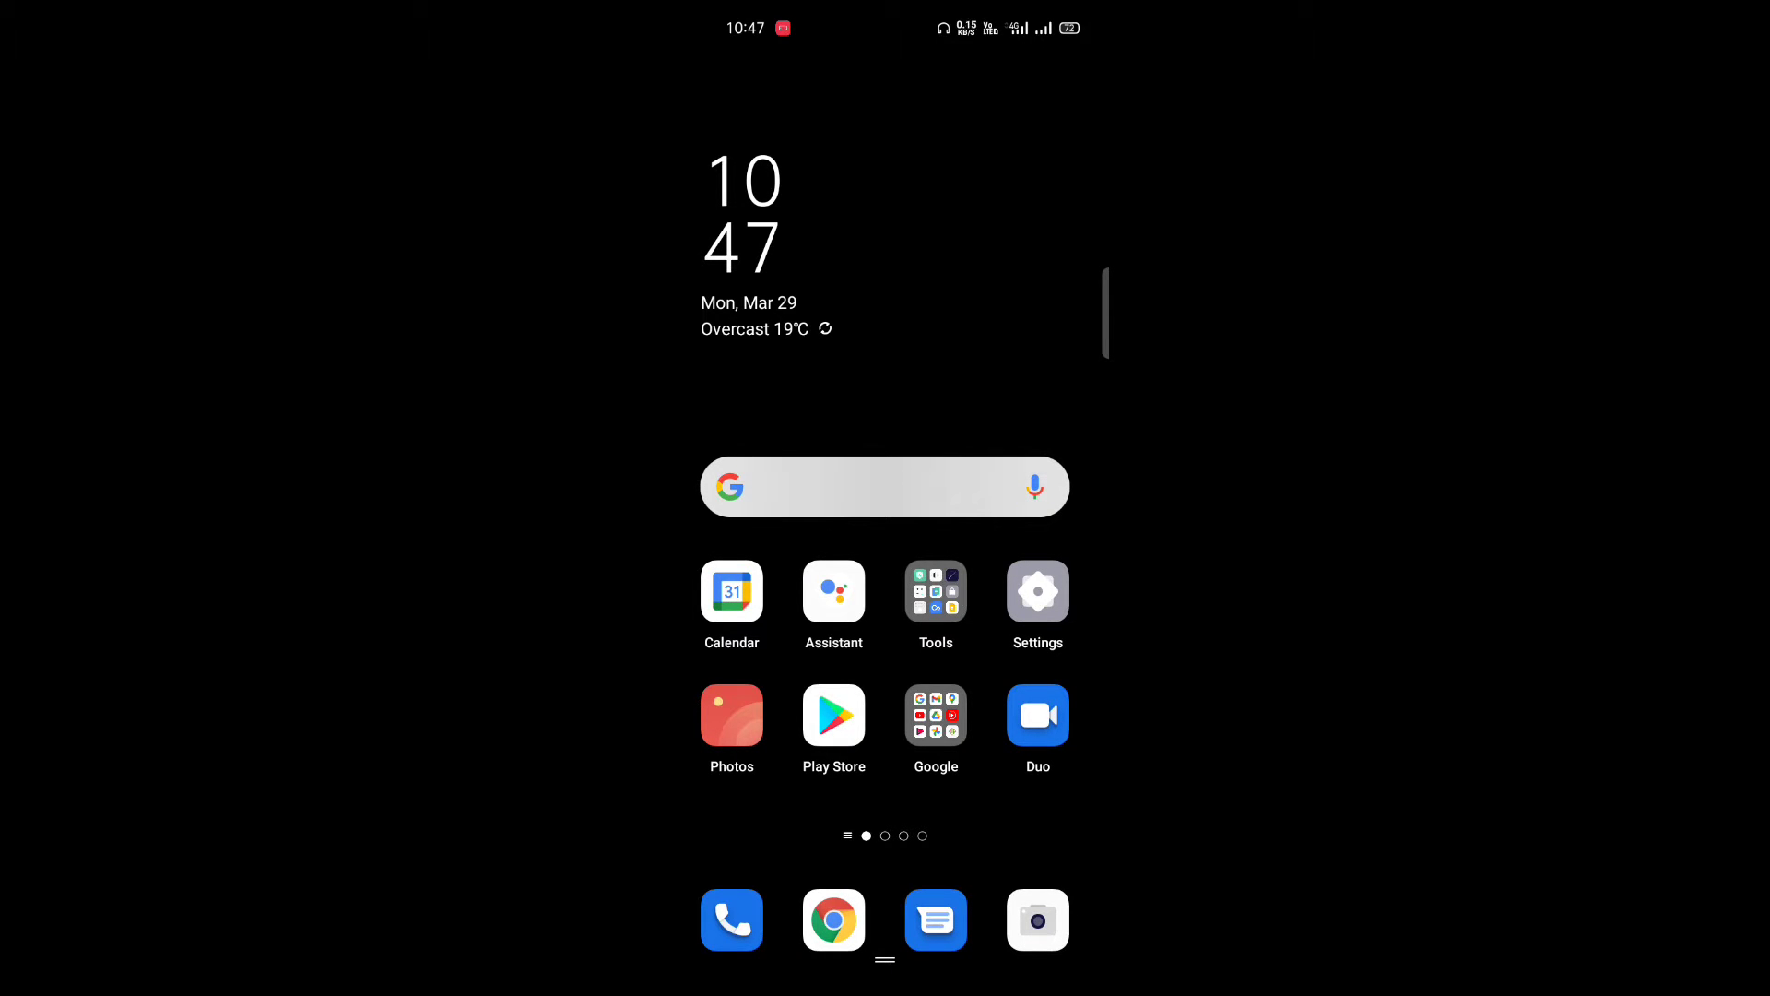
- Launch Google Chrome from the Google app folder
{"action": "mouse_move", "coordinate": [1015, 553]}
{"action": "left_mouse_down"}
{"action": "mouse_move", "coordinate": [737, 553]}
{"action": "mouse_move", "coordinate": [1014, 554]}
{"action": "left_mouse_up"}
{"action": "left_click", "coordinate": [936, 715]}
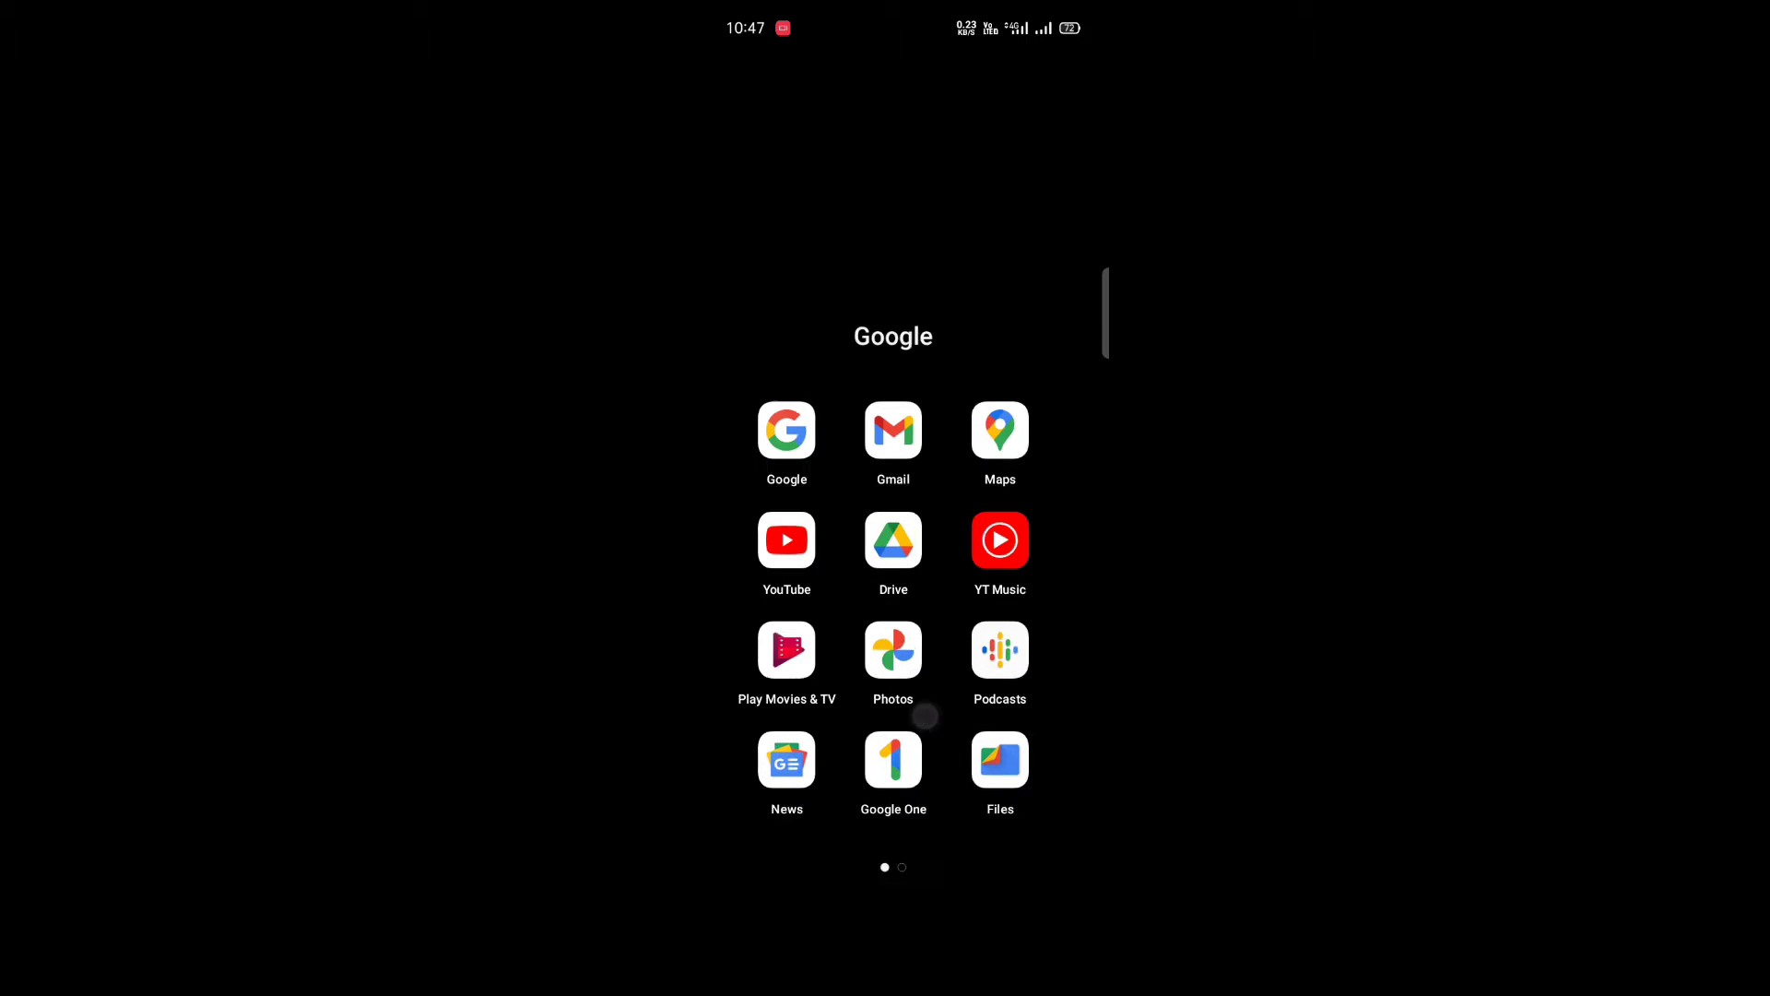
{"action": "left_click", "coordinate": [997, 934]}
{"action": "left_click", "coordinate": [834, 916]}
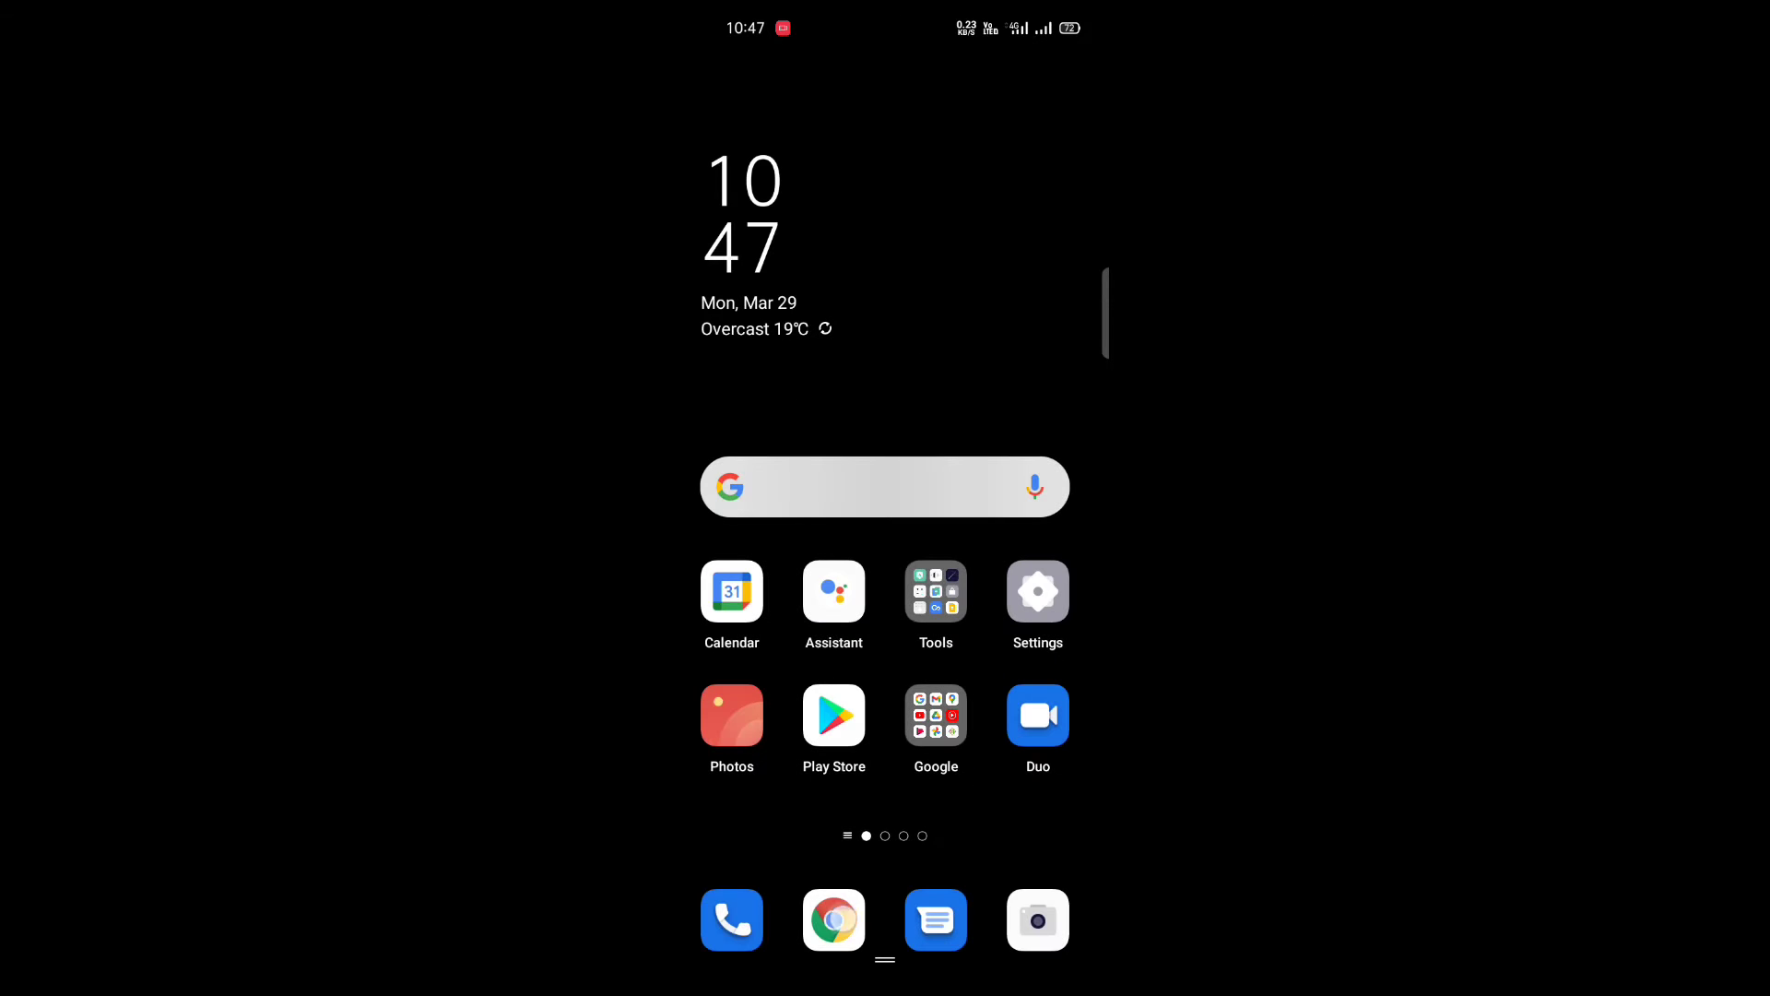
{"action": "left_click_drag", "start_coordinate": [1107, 699], "coordinate": [1061, 699]}
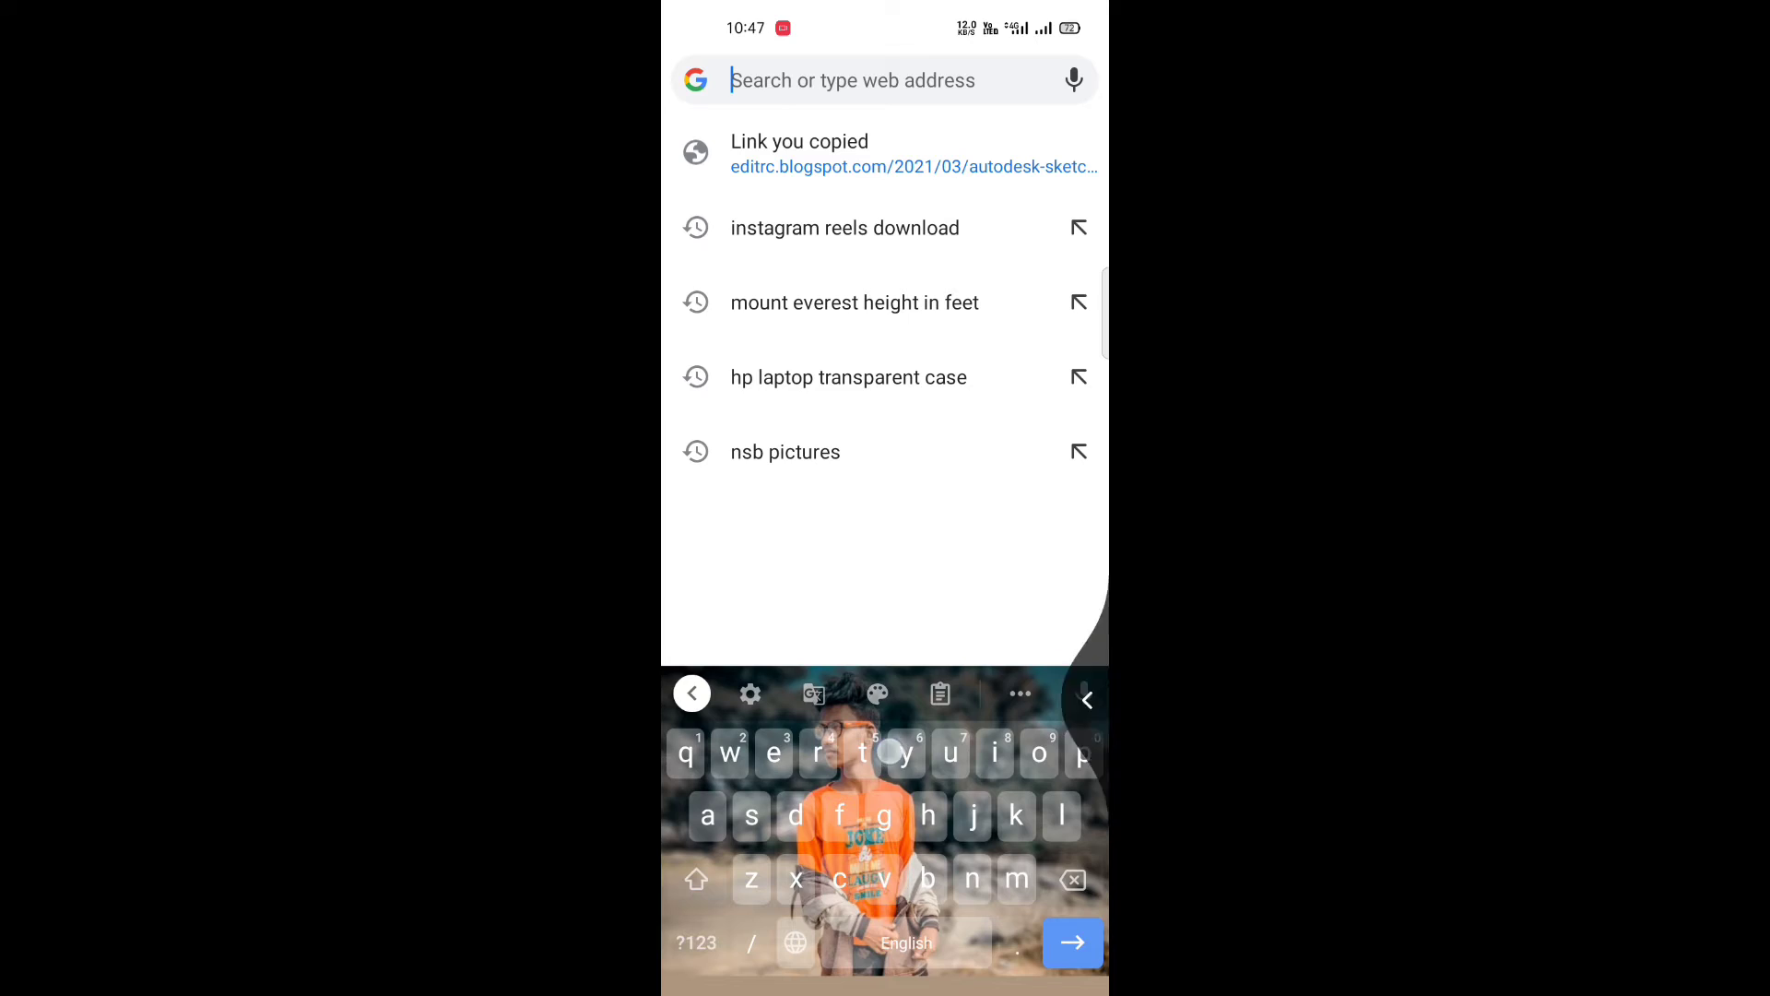
- Go to editrc.blogspot.com, correcting the mistyped address first
{"action": "left_click", "coordinate": [818, 330]}
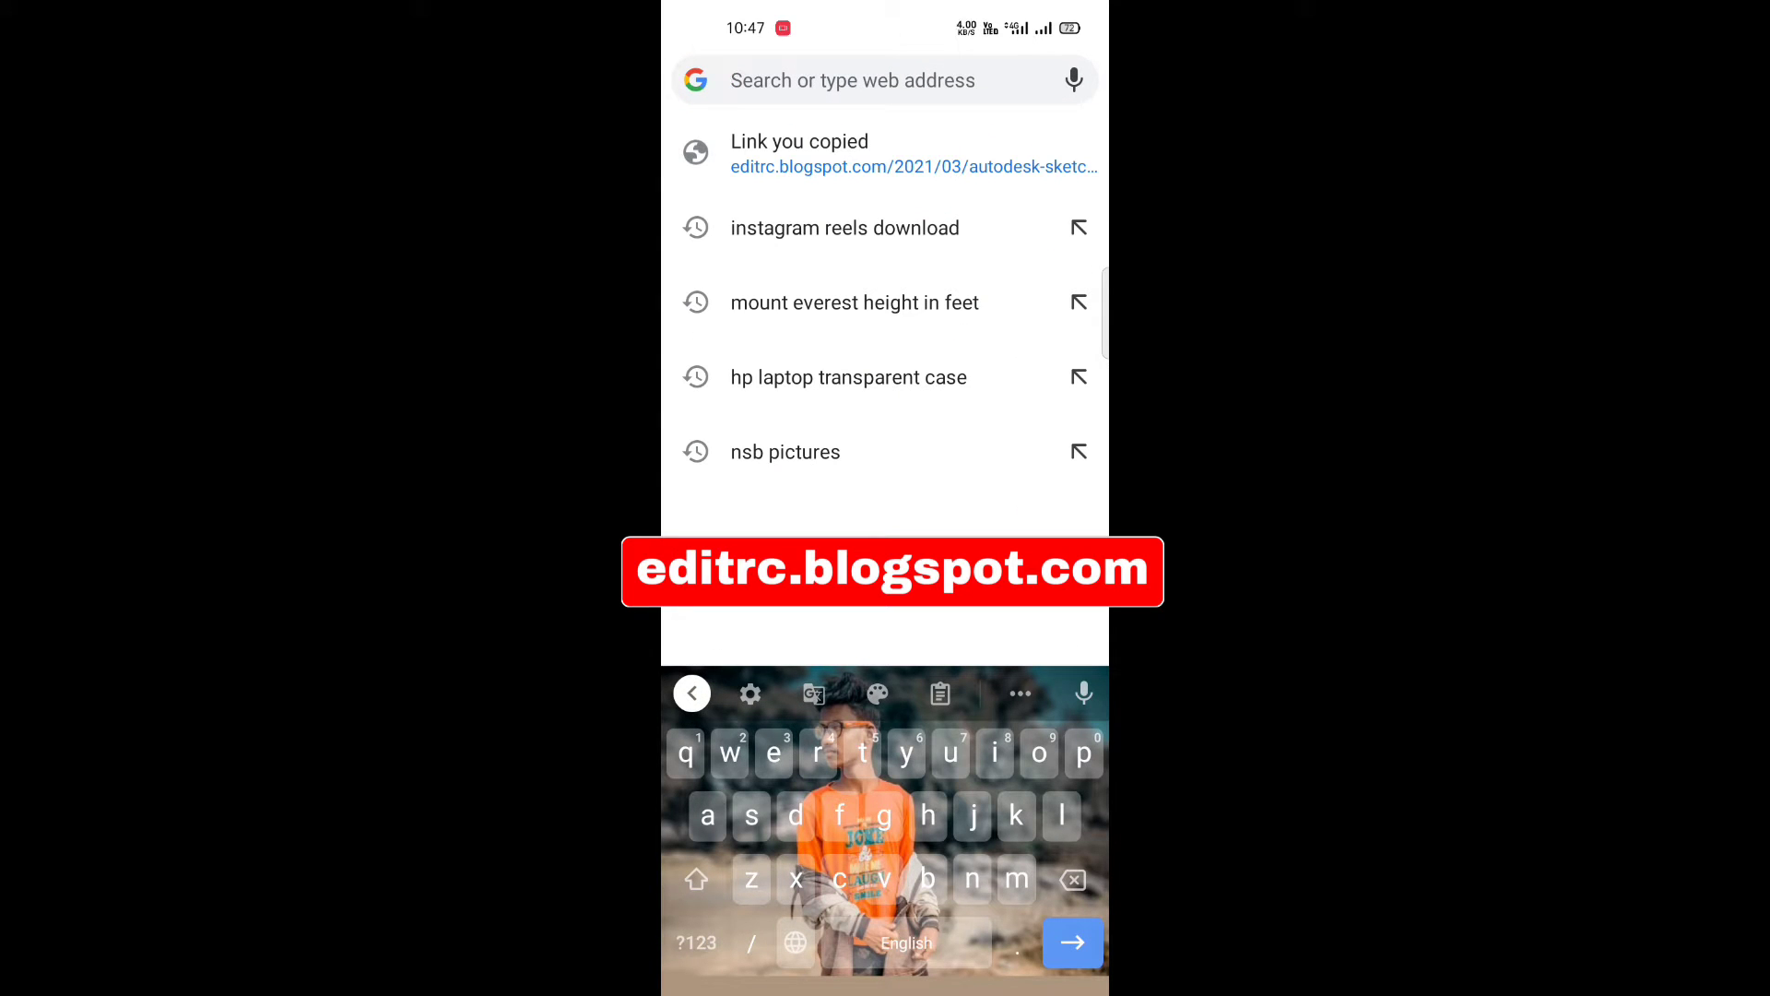
{"action": "type", "text": "ed"}
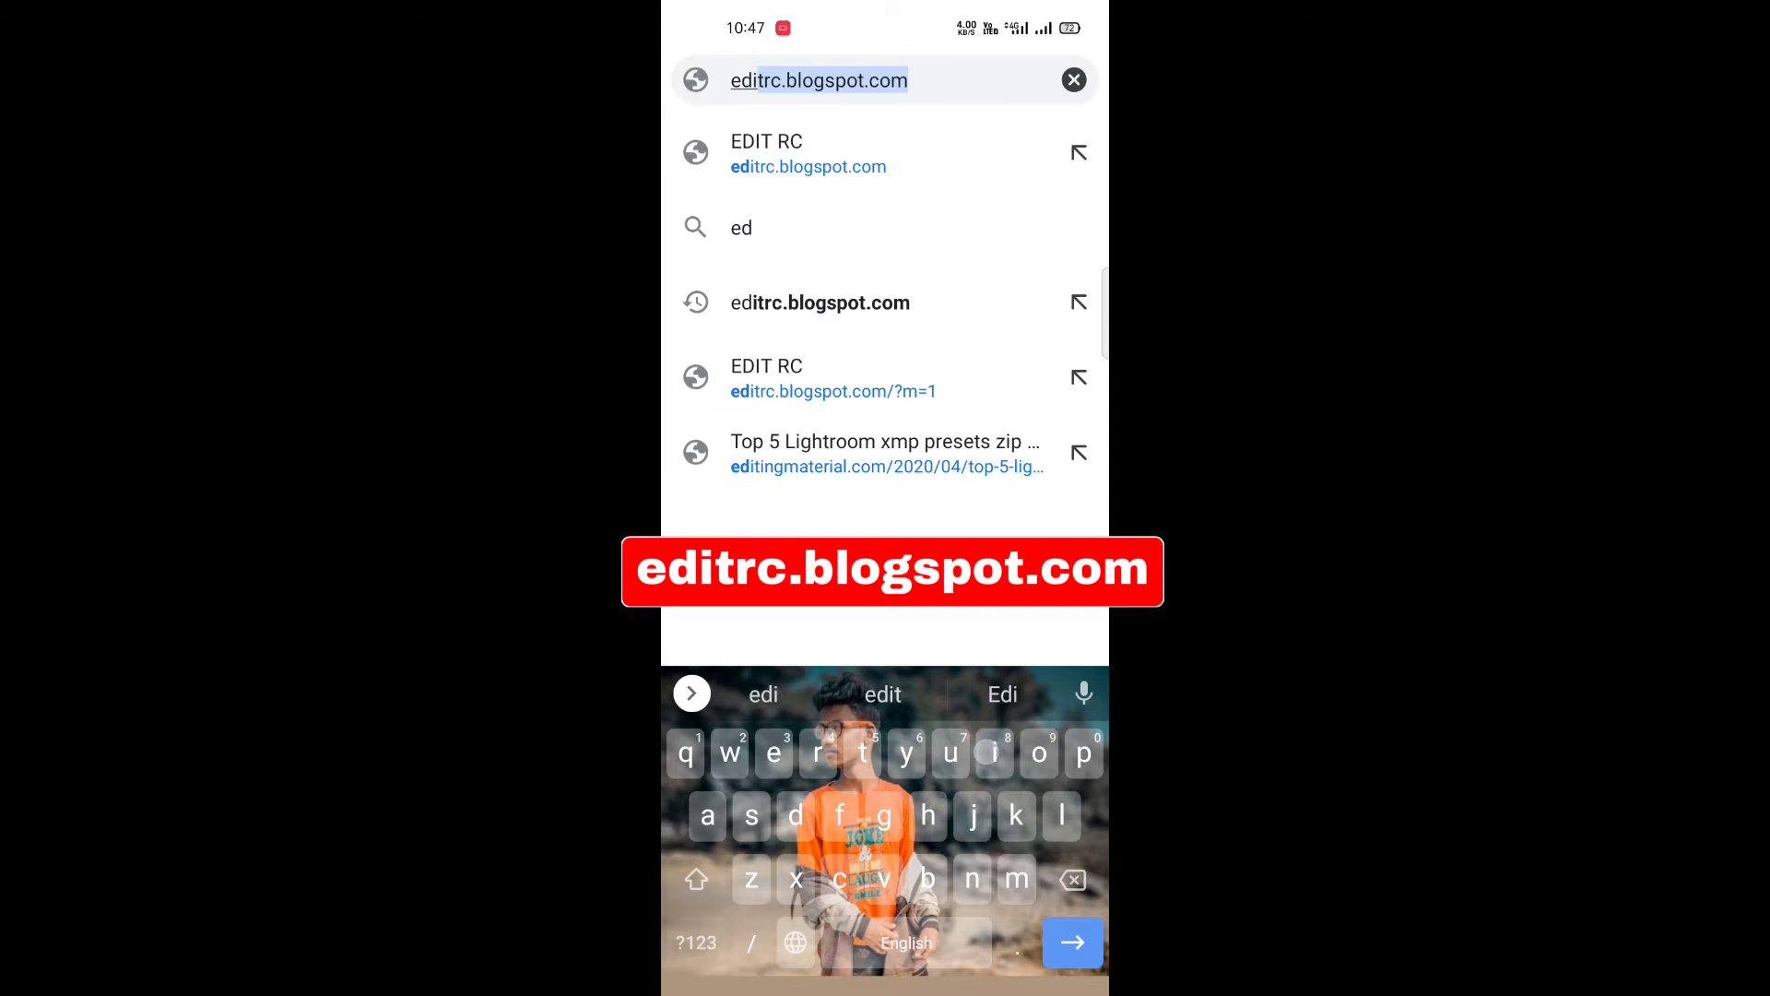
{"action": "type", "text": "it"}
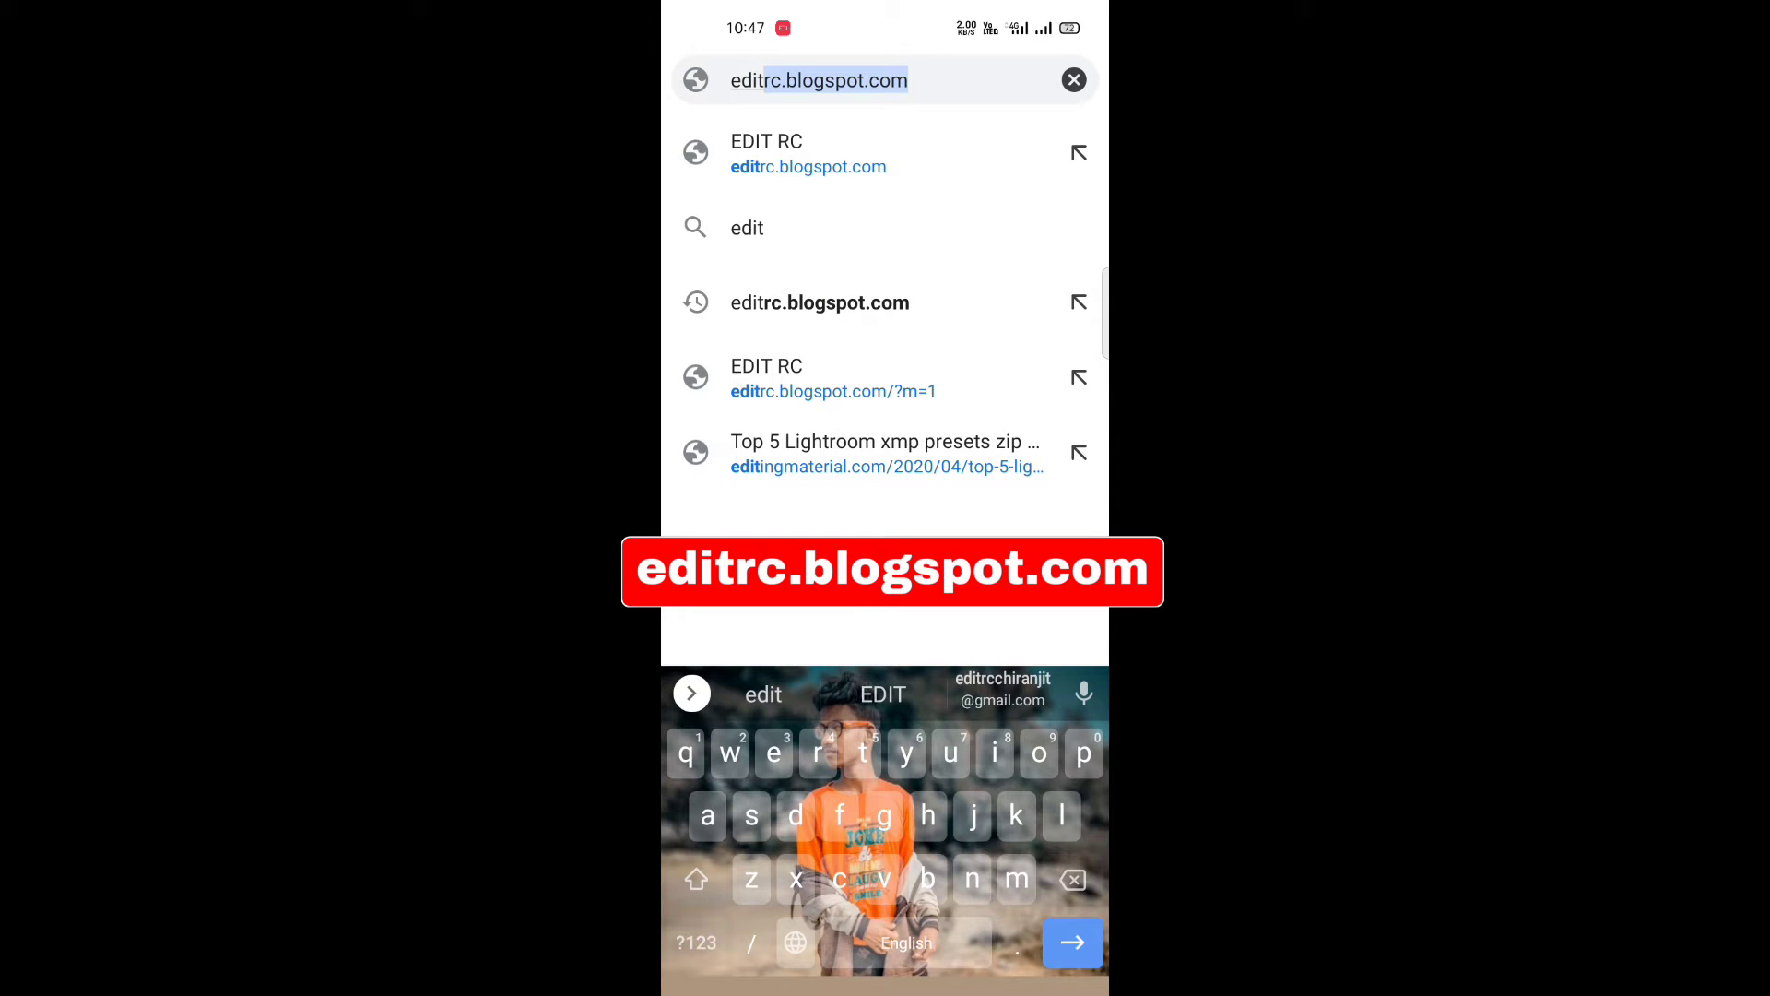
{"action": "type", "text": "r"}
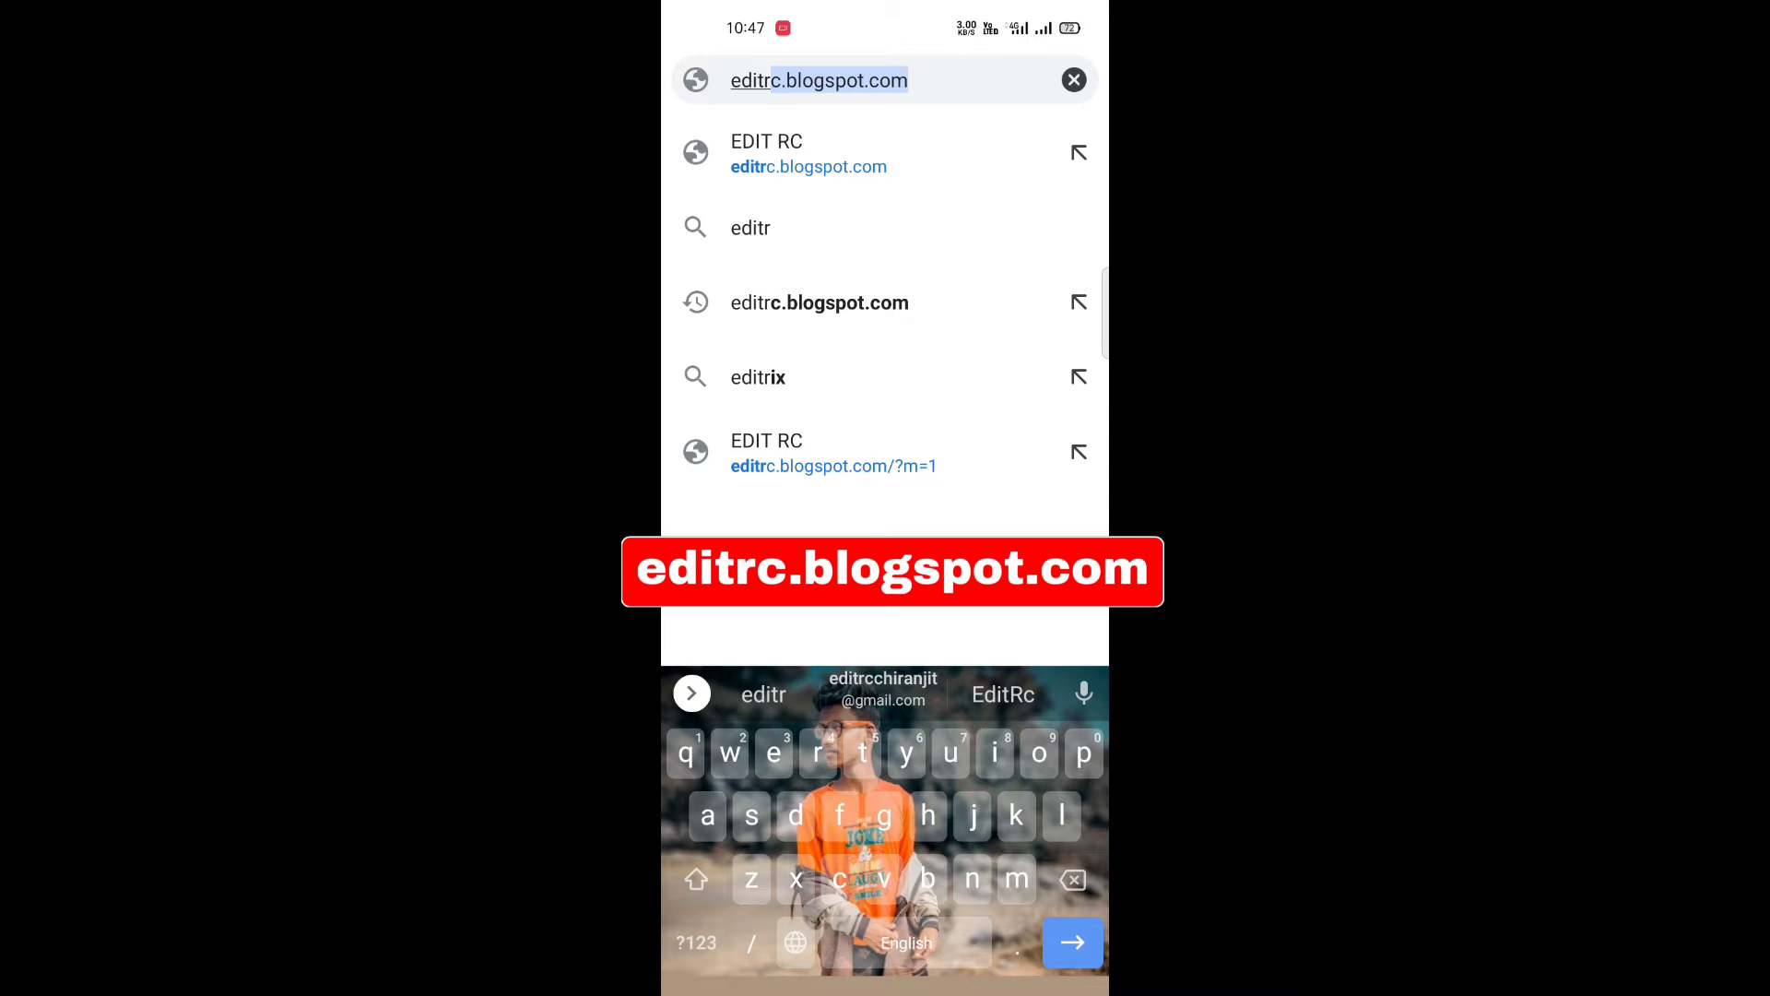
{"action": "type", "text": "c.bl"}
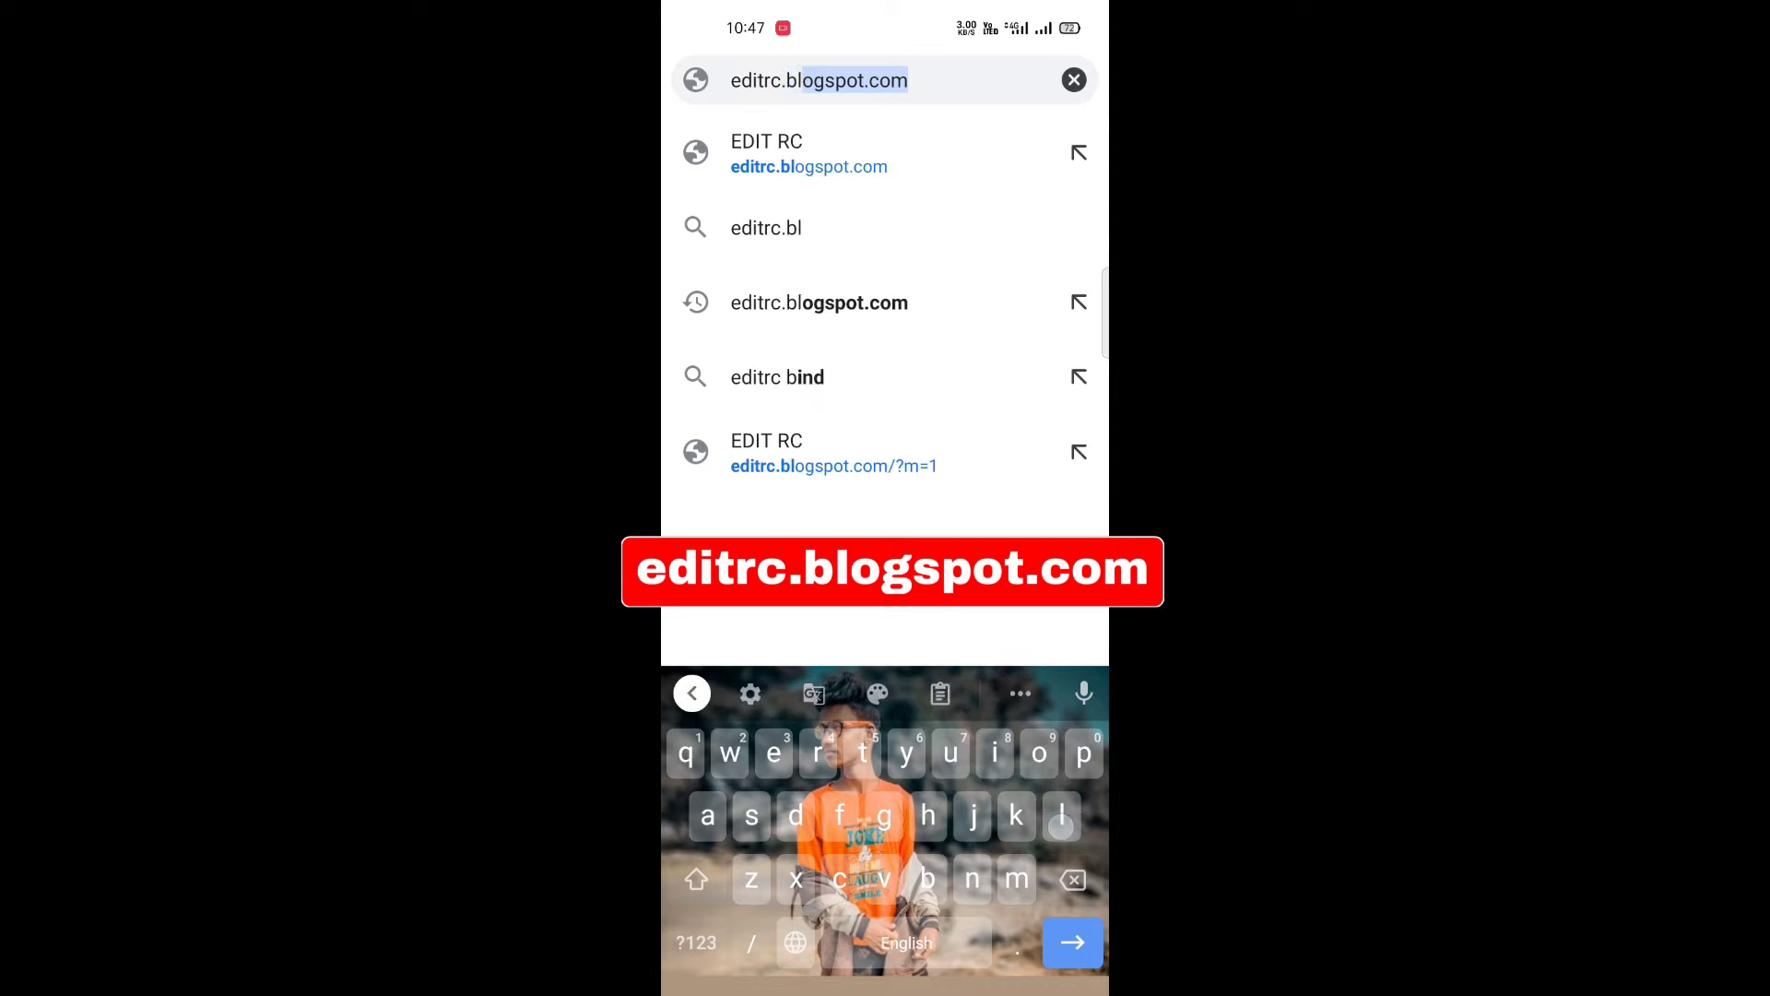
{"action": "type", "text": "og"}
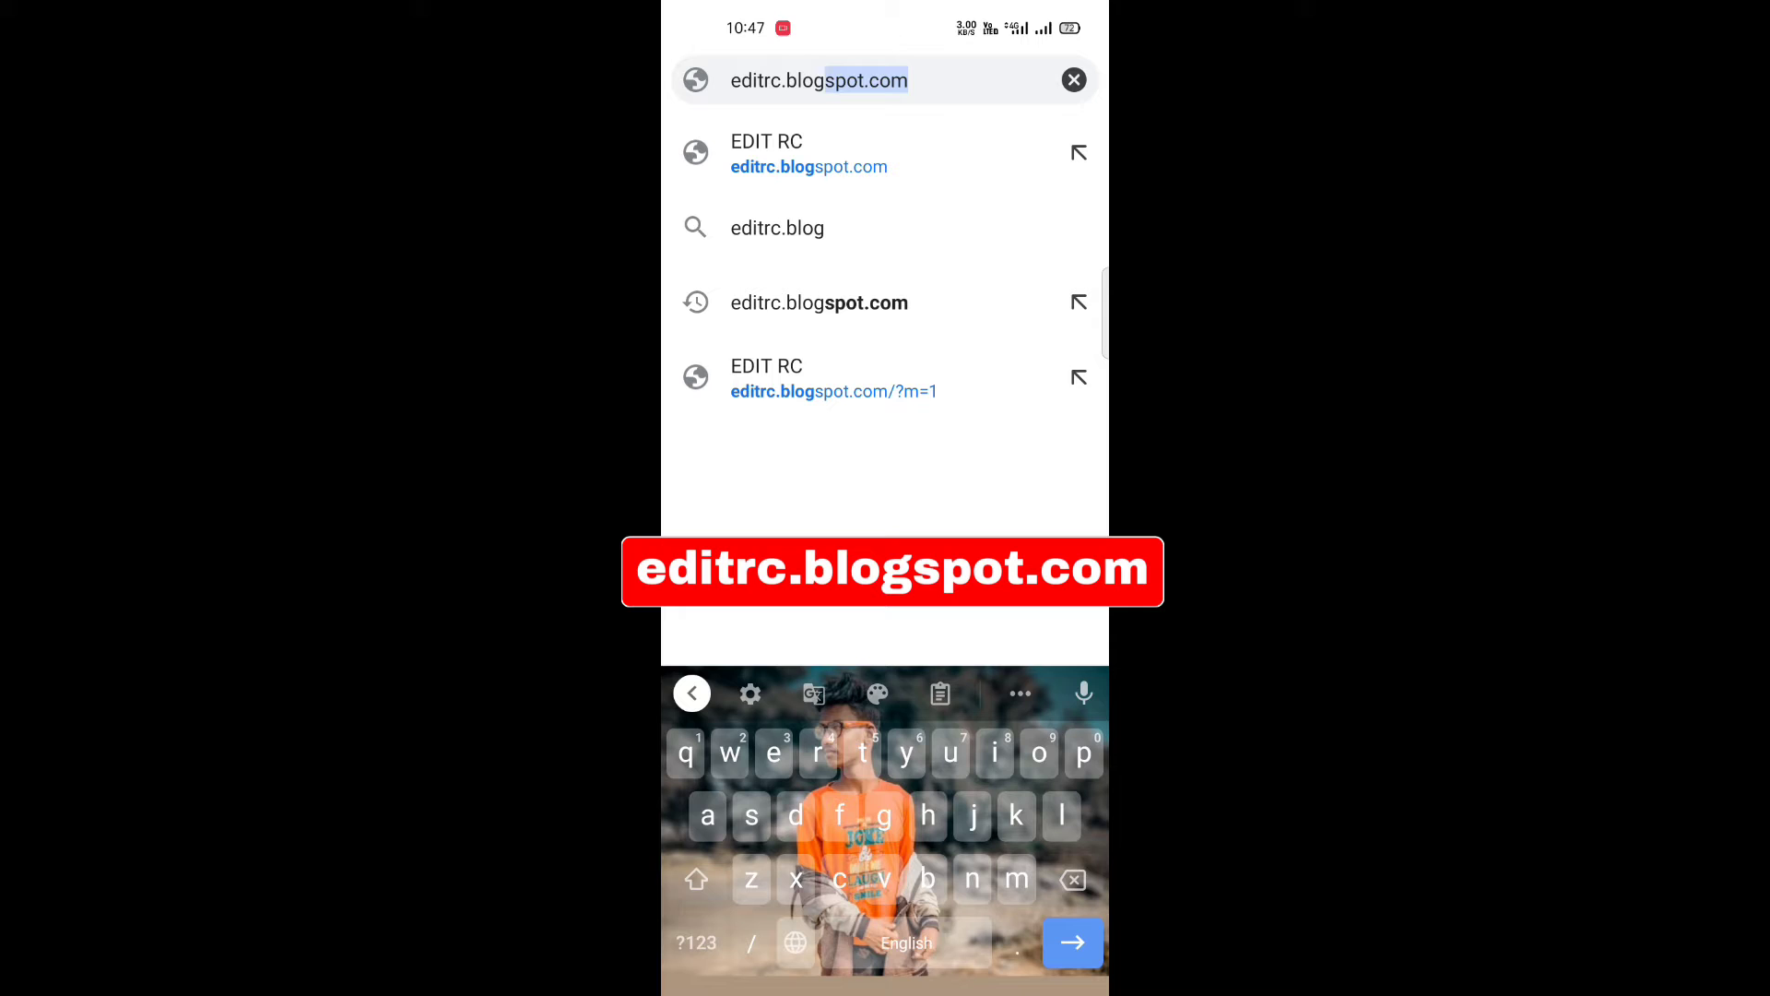
{"action": "type", "text": "spoy"}
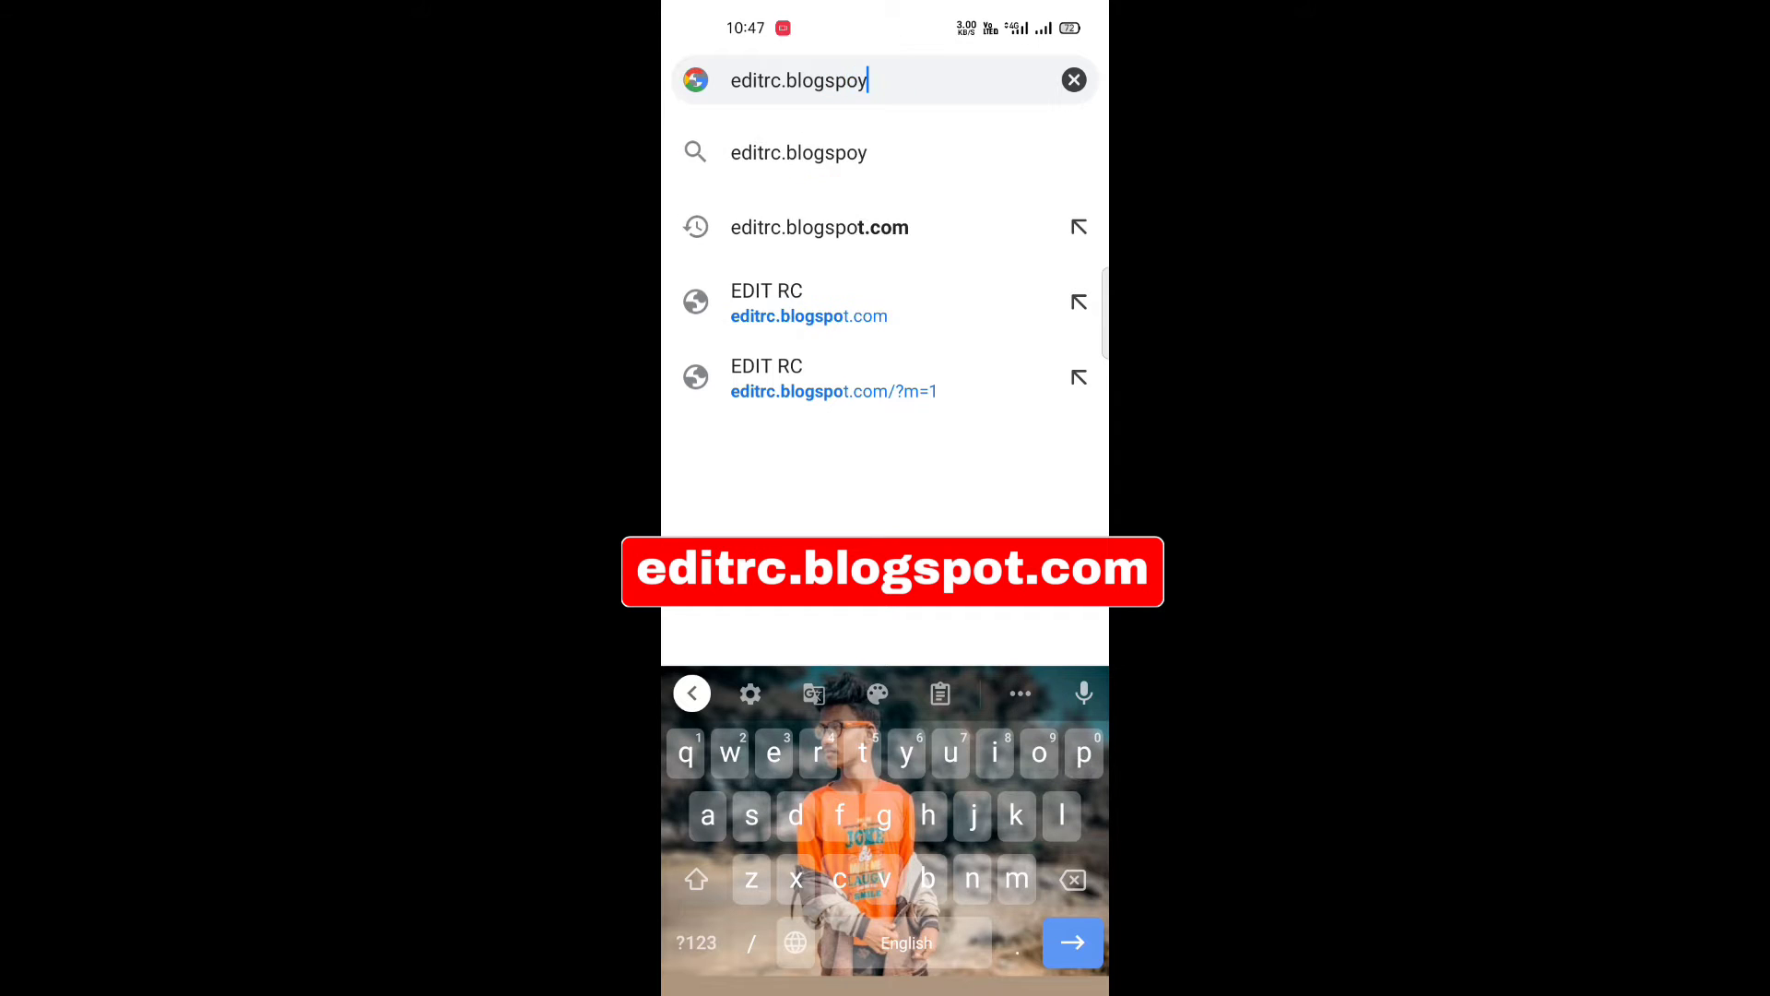
{"action": "key", "text": "BackSpace"}
{"action": "type", "text": "t"}
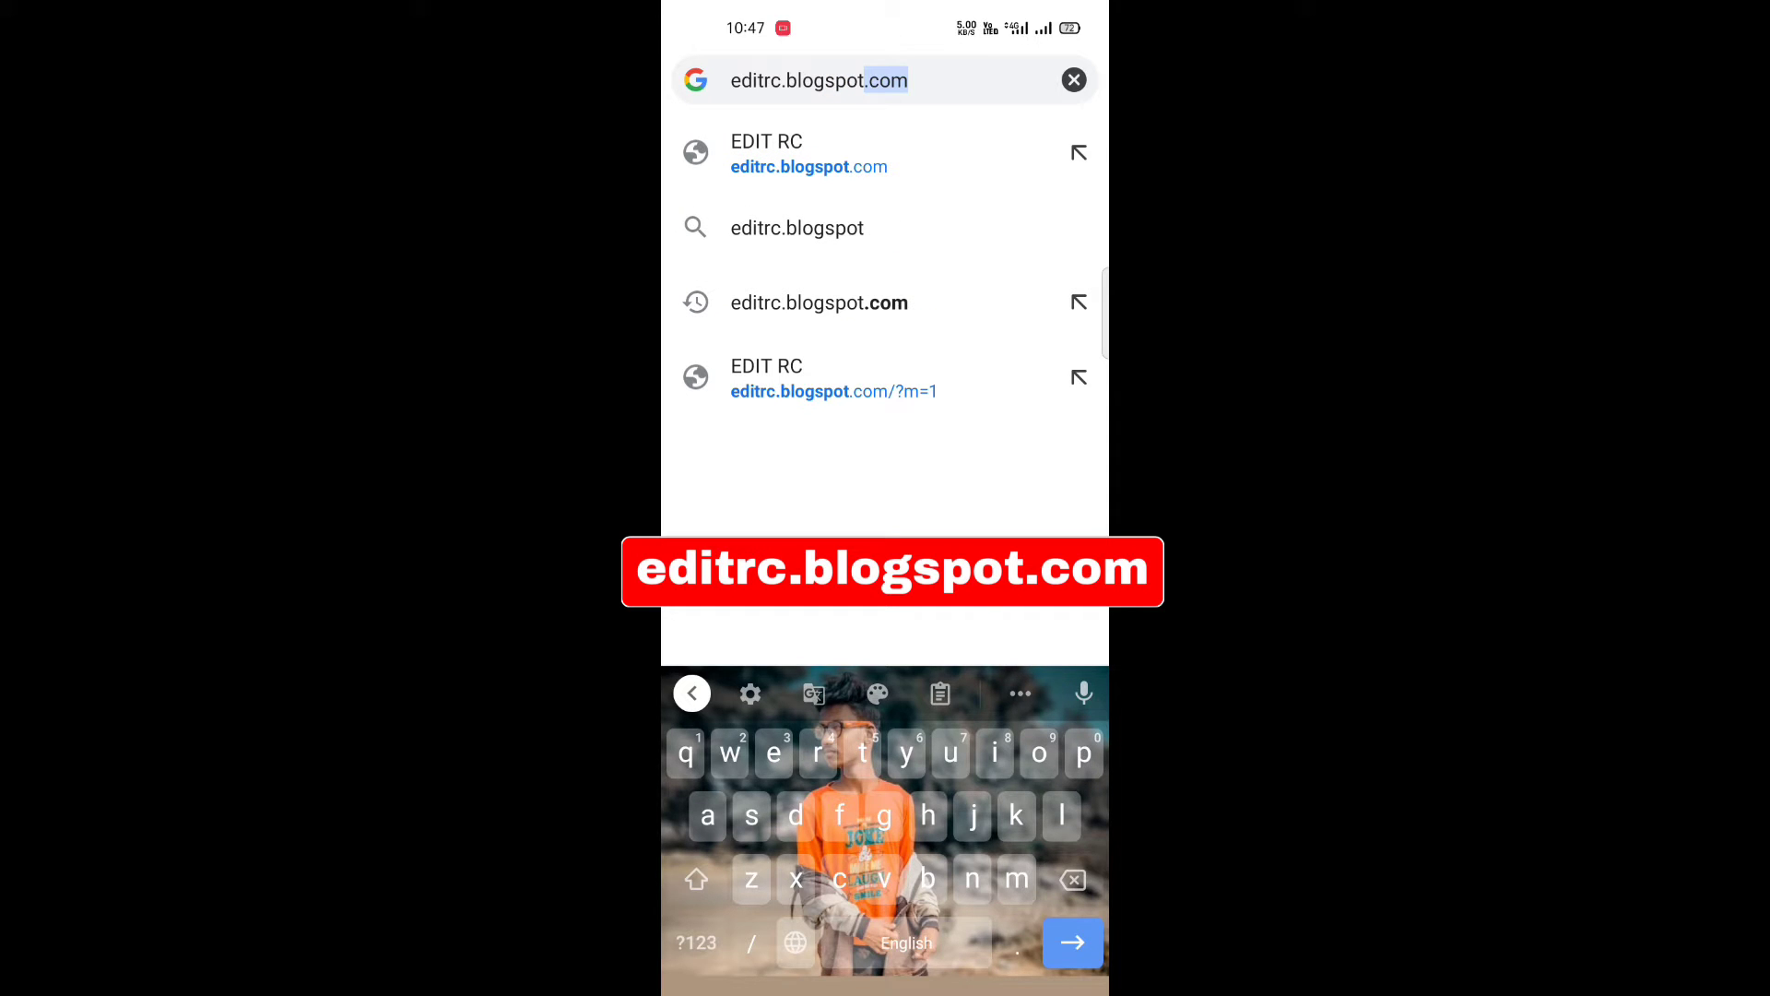
{"action": "type", "text": ".com"}
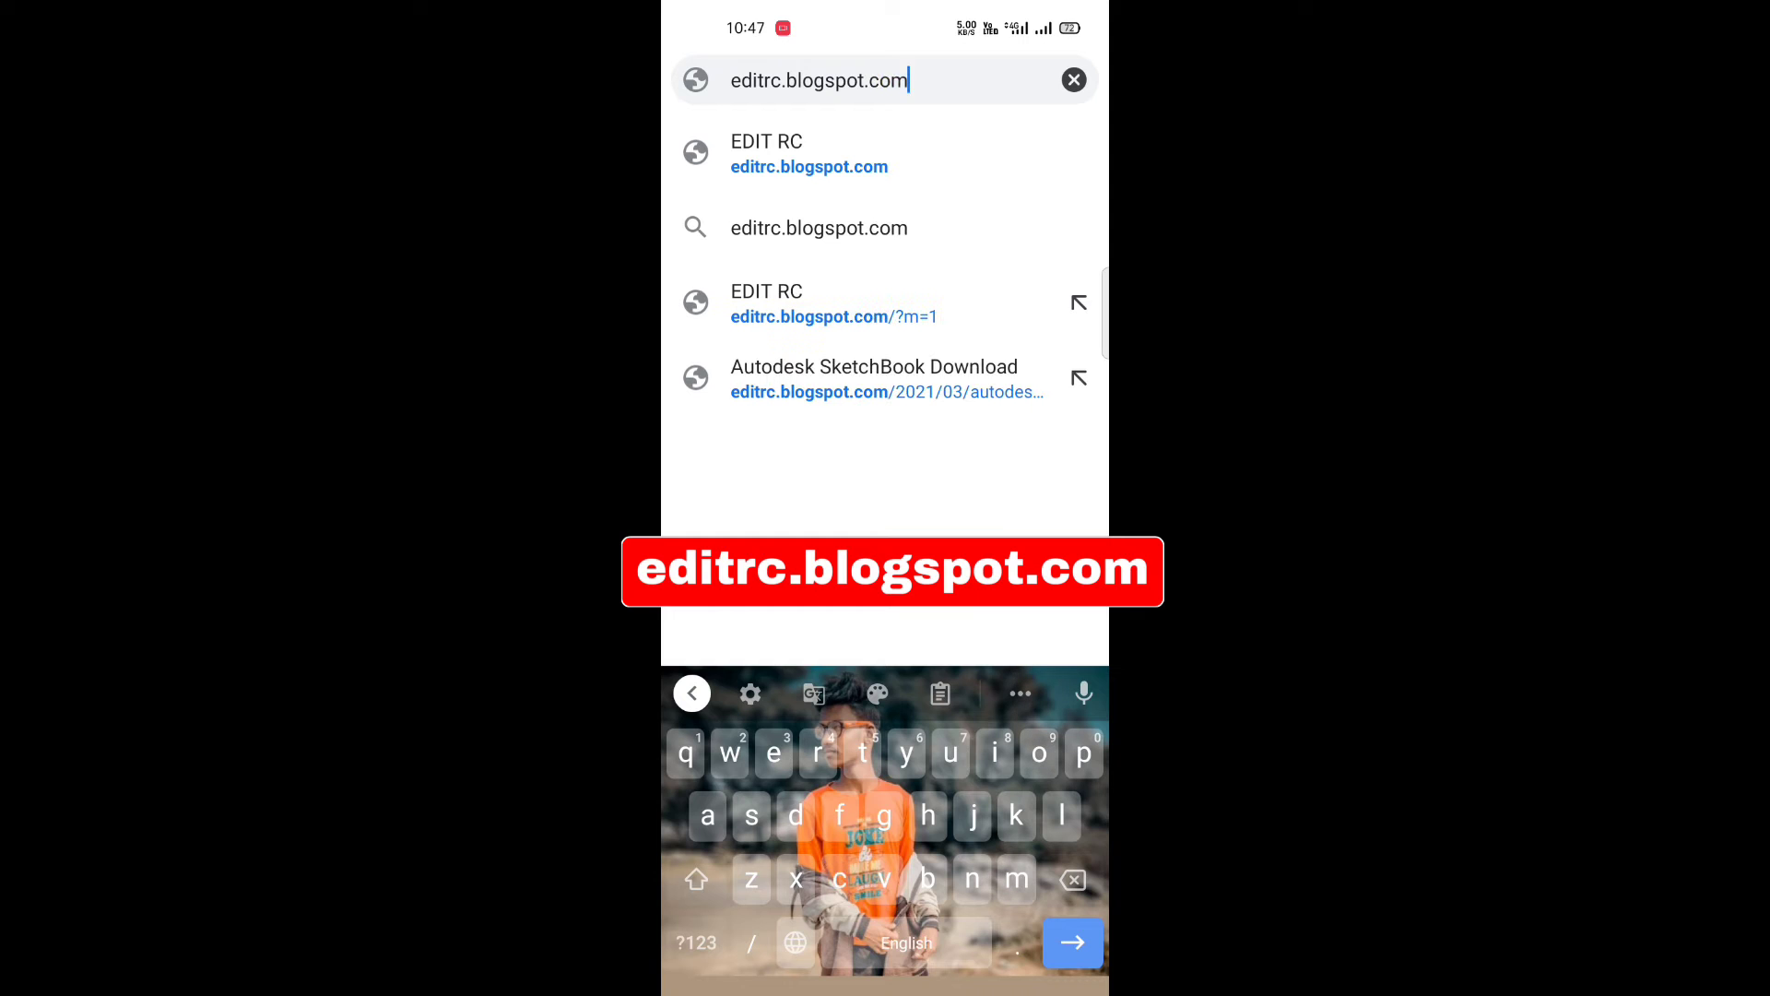
{"action": "key", "text": "Return"}
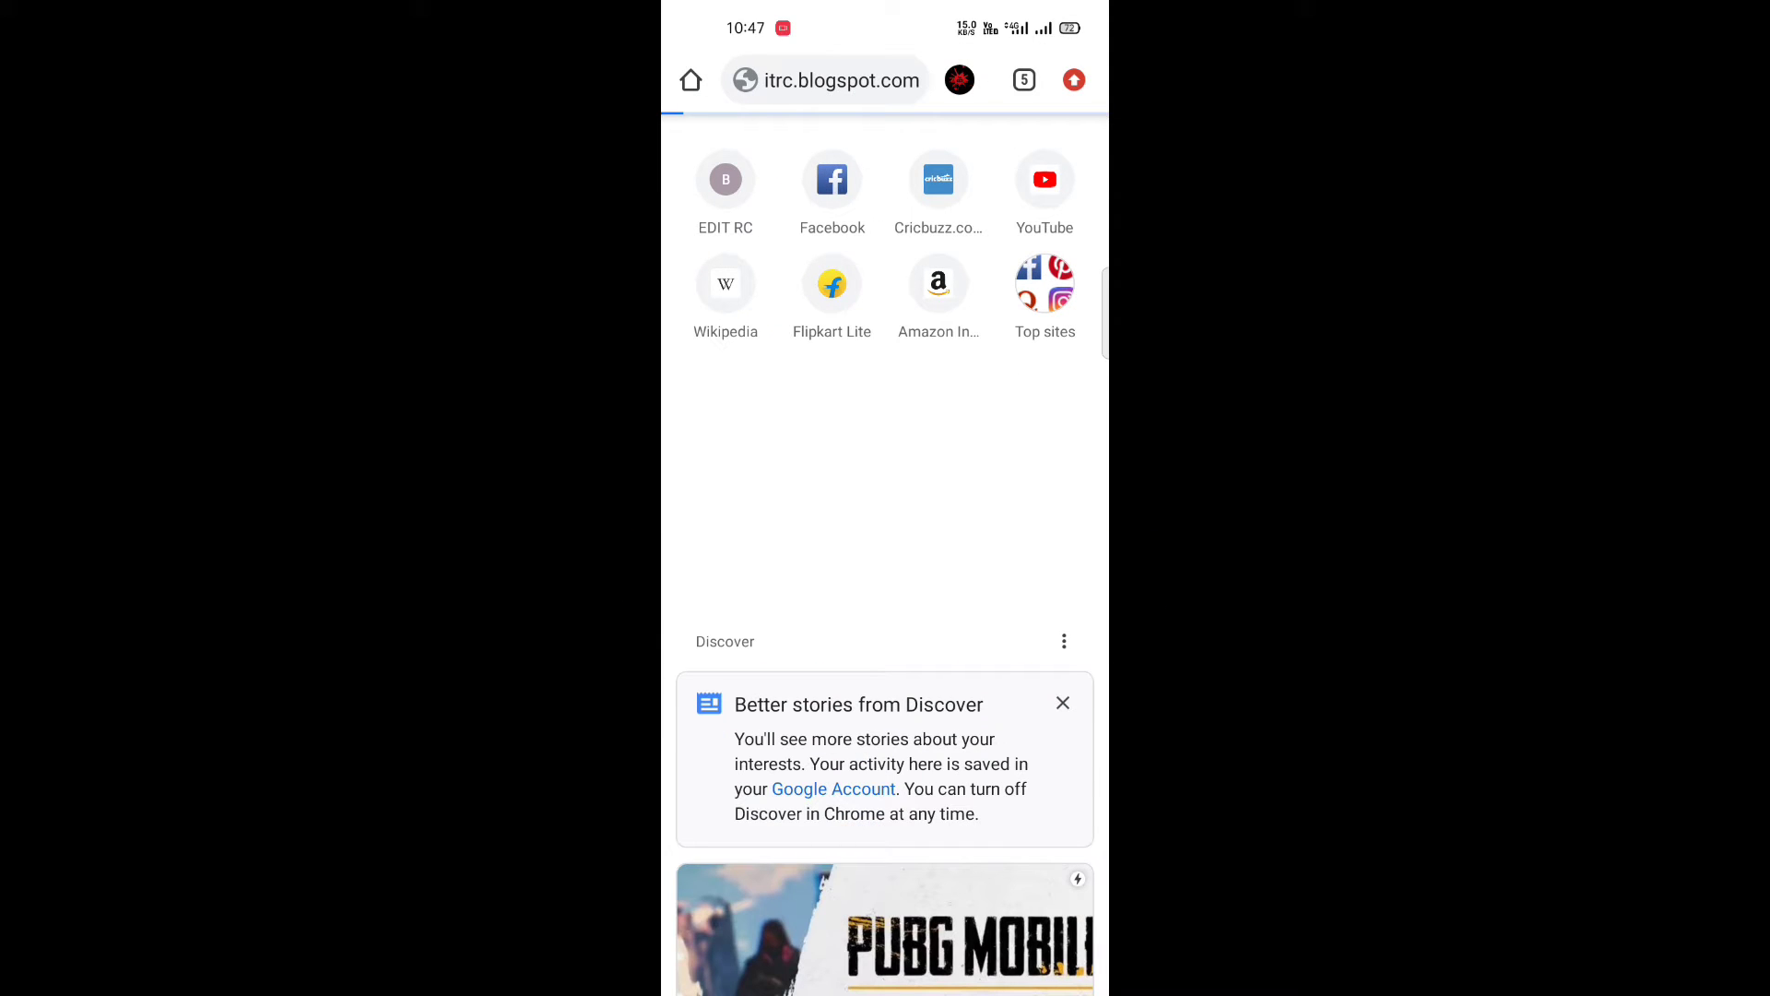
- Search the EDIT RC blog for 'Autodesk SketchBook Download'
{"action": "scroll", "coordinate": [956, 540], "scroll_direction": "down", "scroll_amount": 2}
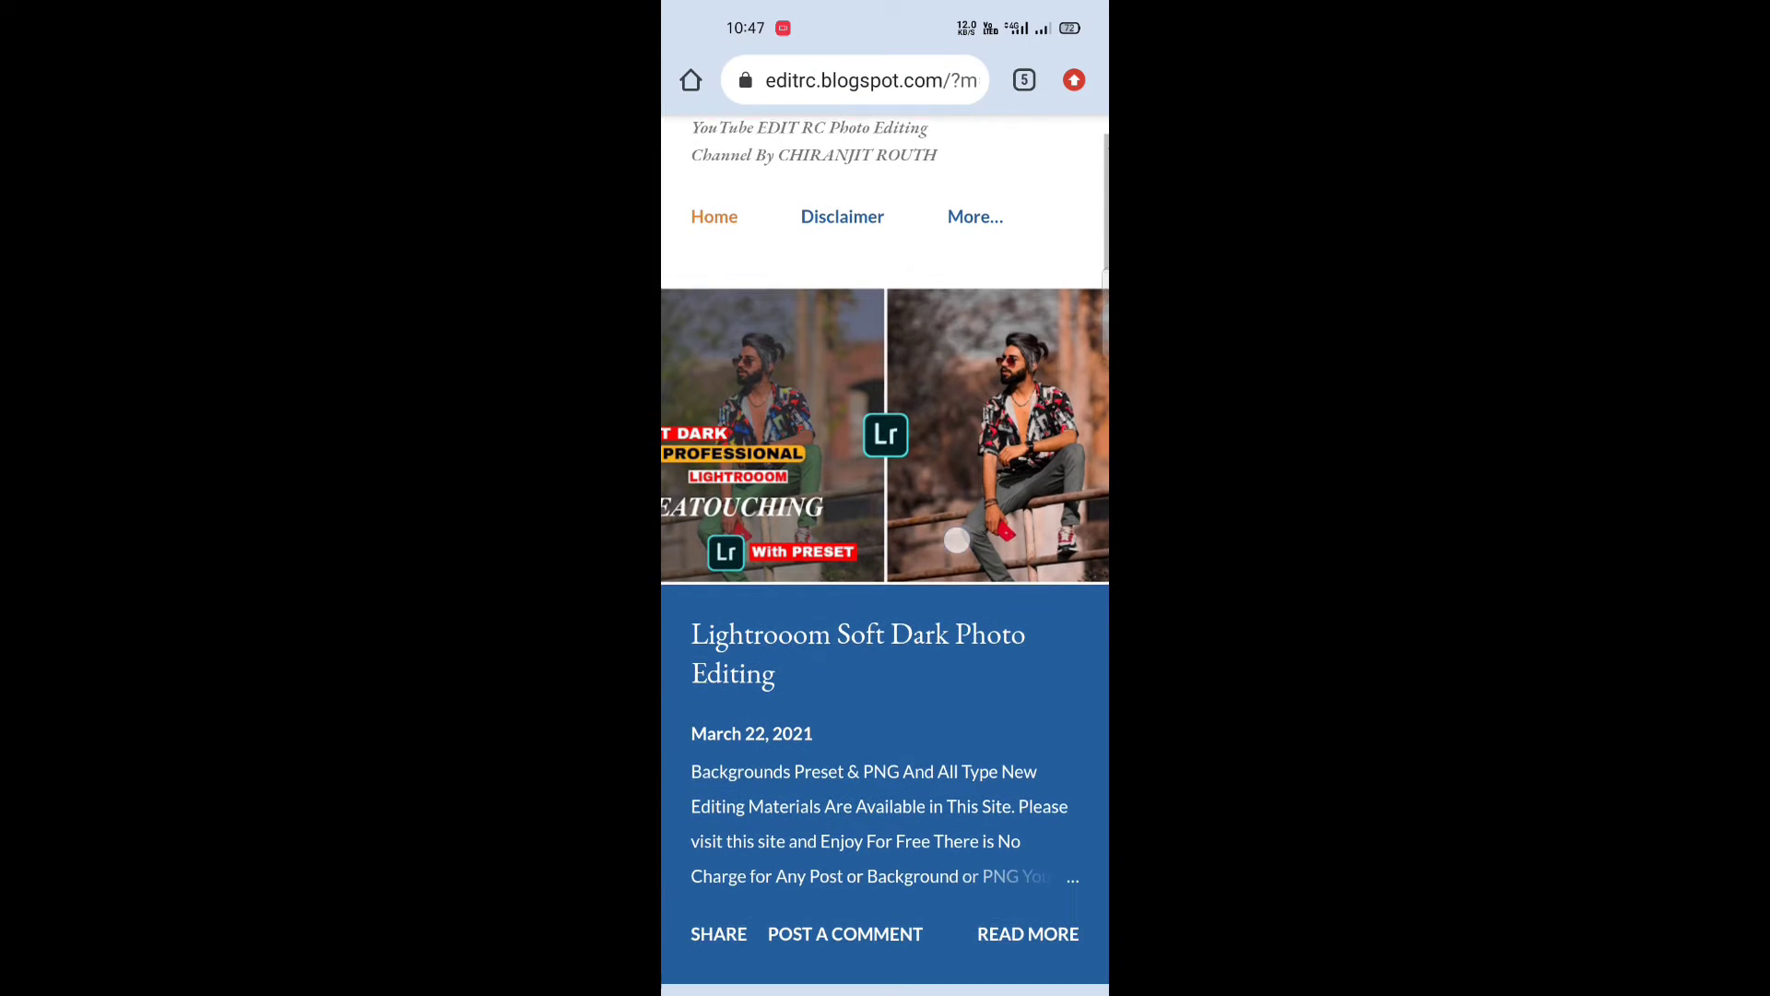
{"action": "scroll", "coordinate": [983, 553], "scroll_direction": "up", "scroll_amount": 2}
{"action": "left_click", "coordinate": [1000, 164]}
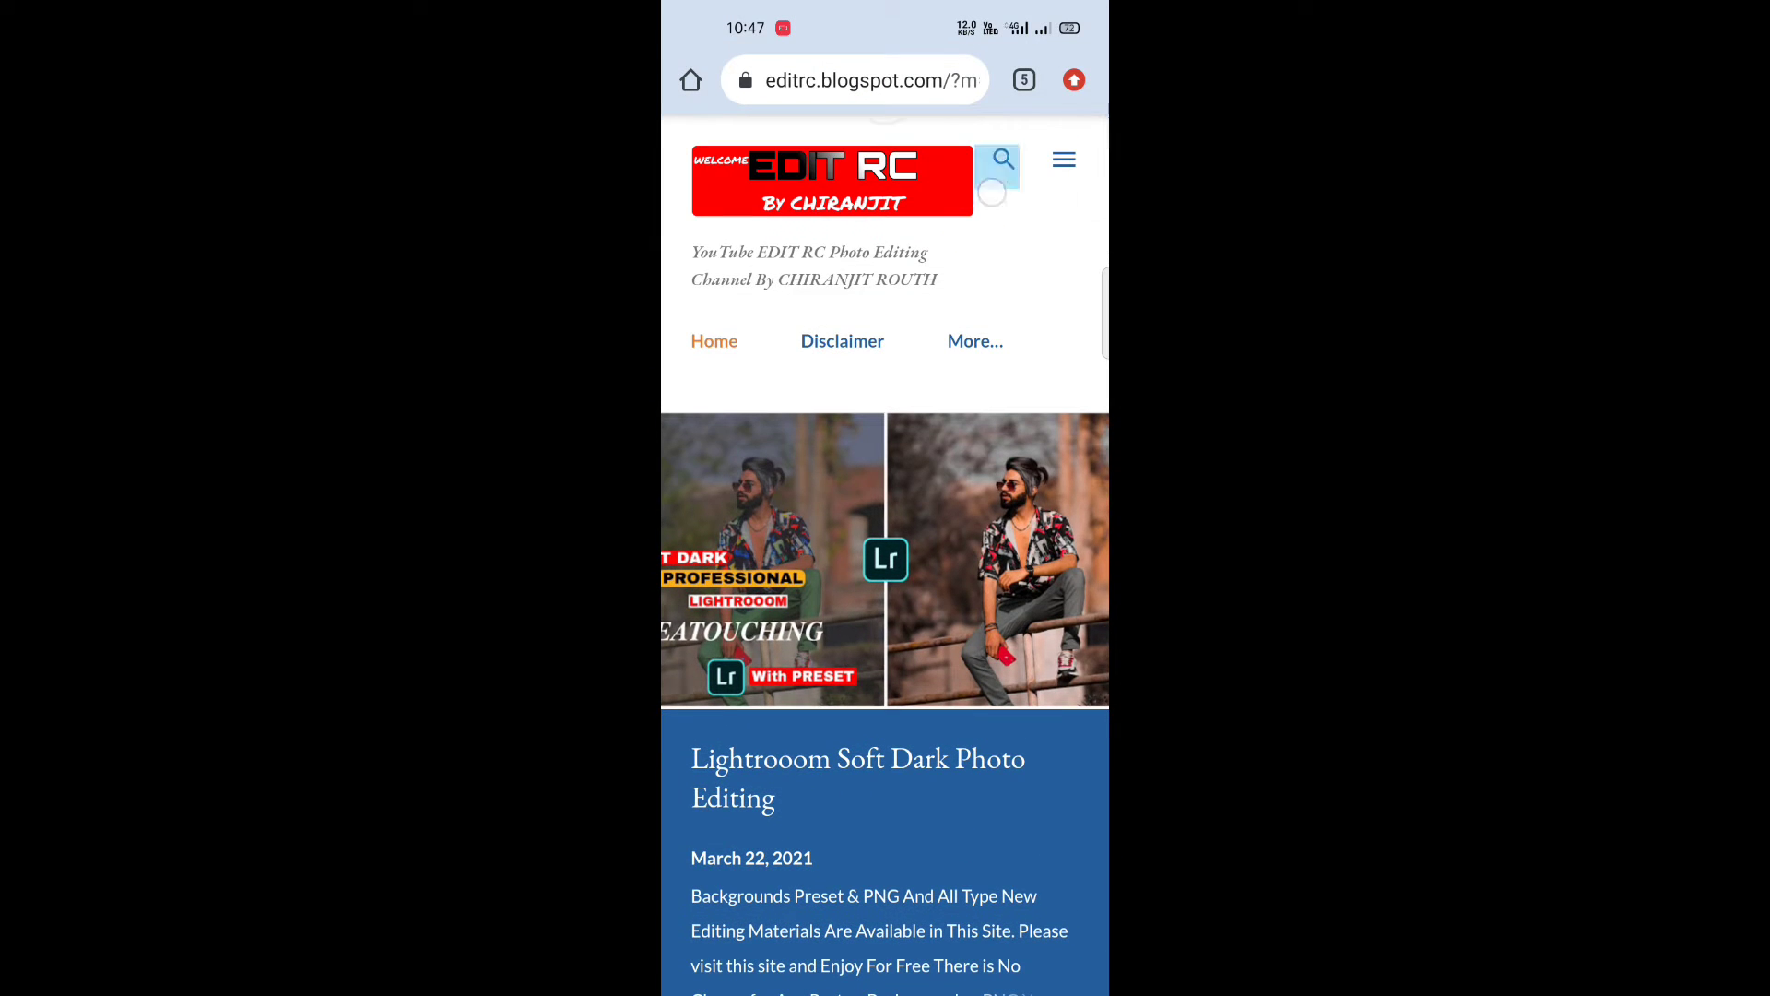
{"action": "left_click", "coordinate": [1003, 155]}
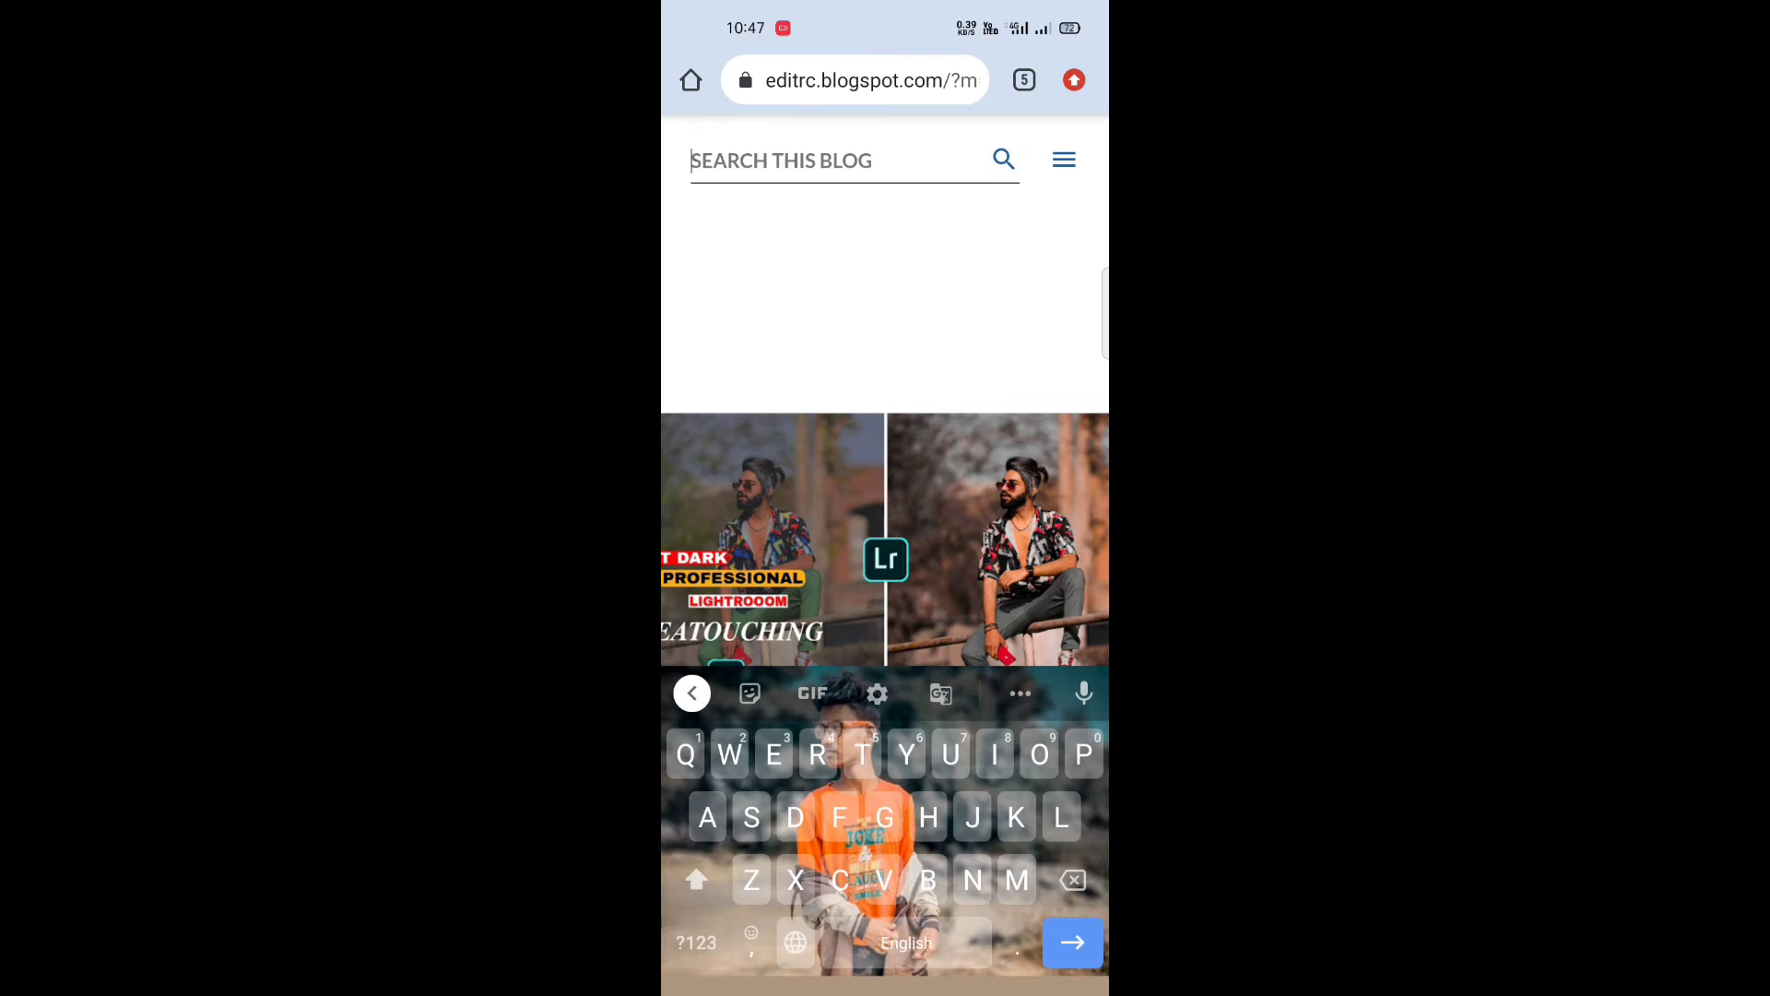
{"action": "type", "text": "A"}
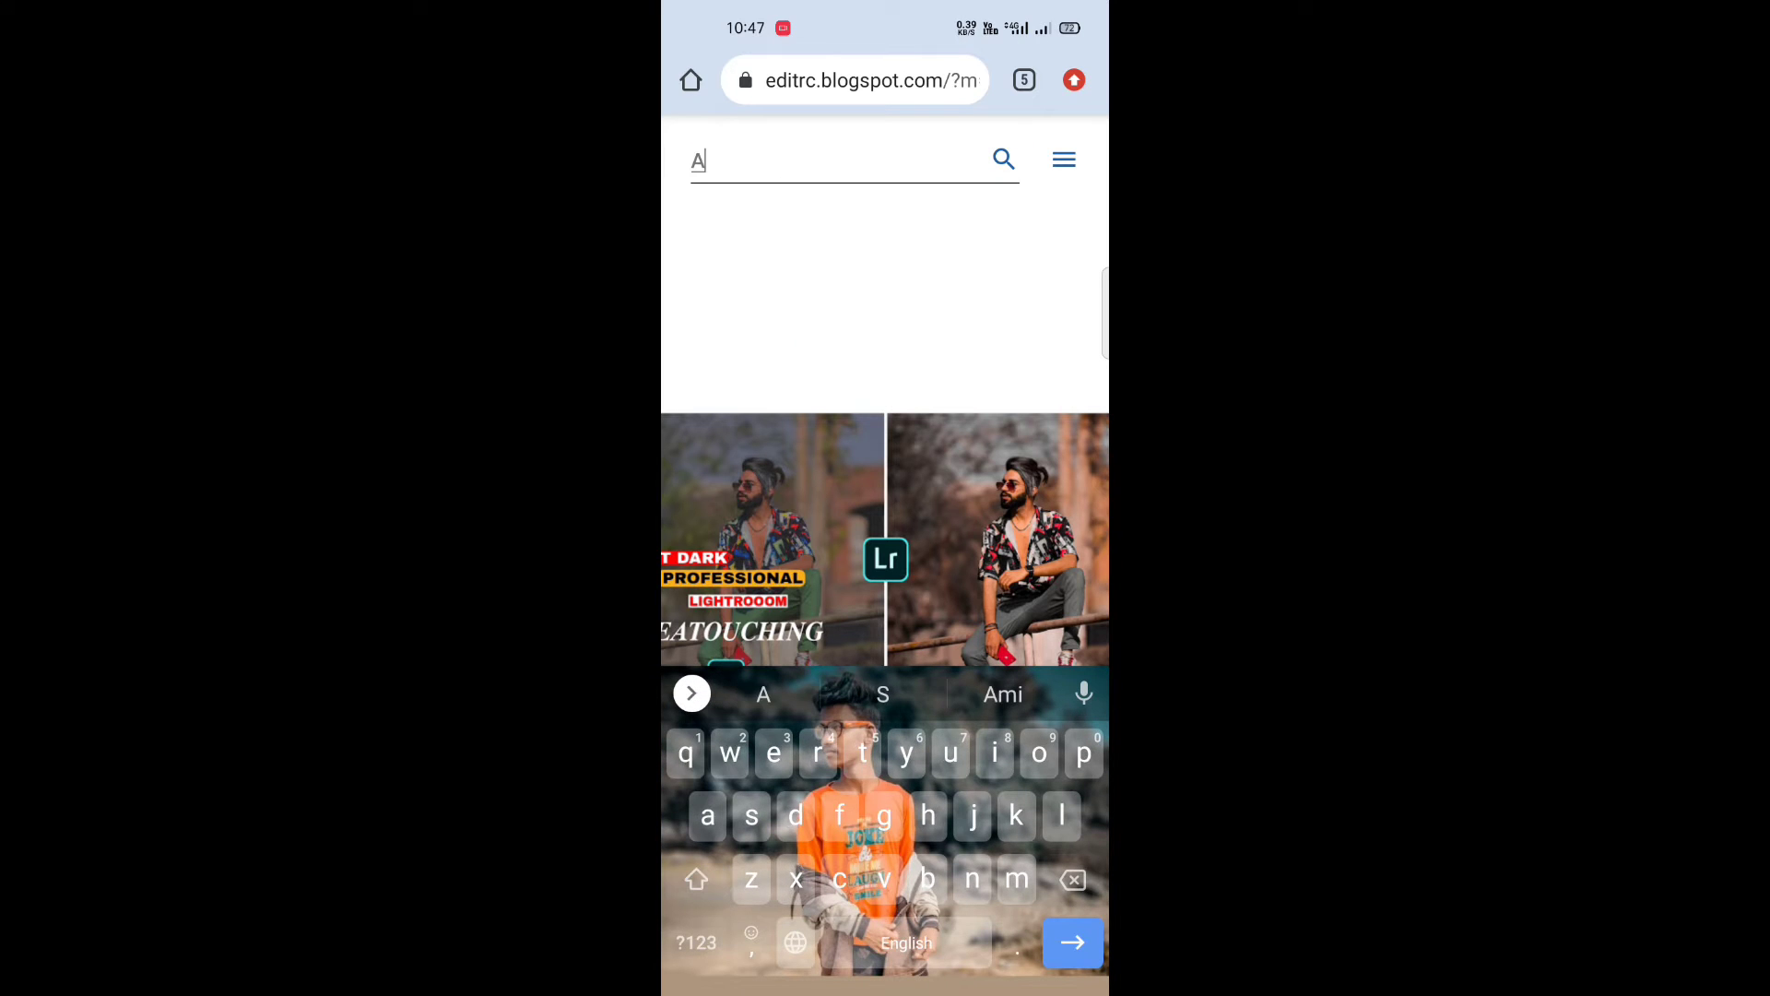
{"action": "type", "text": "u"}
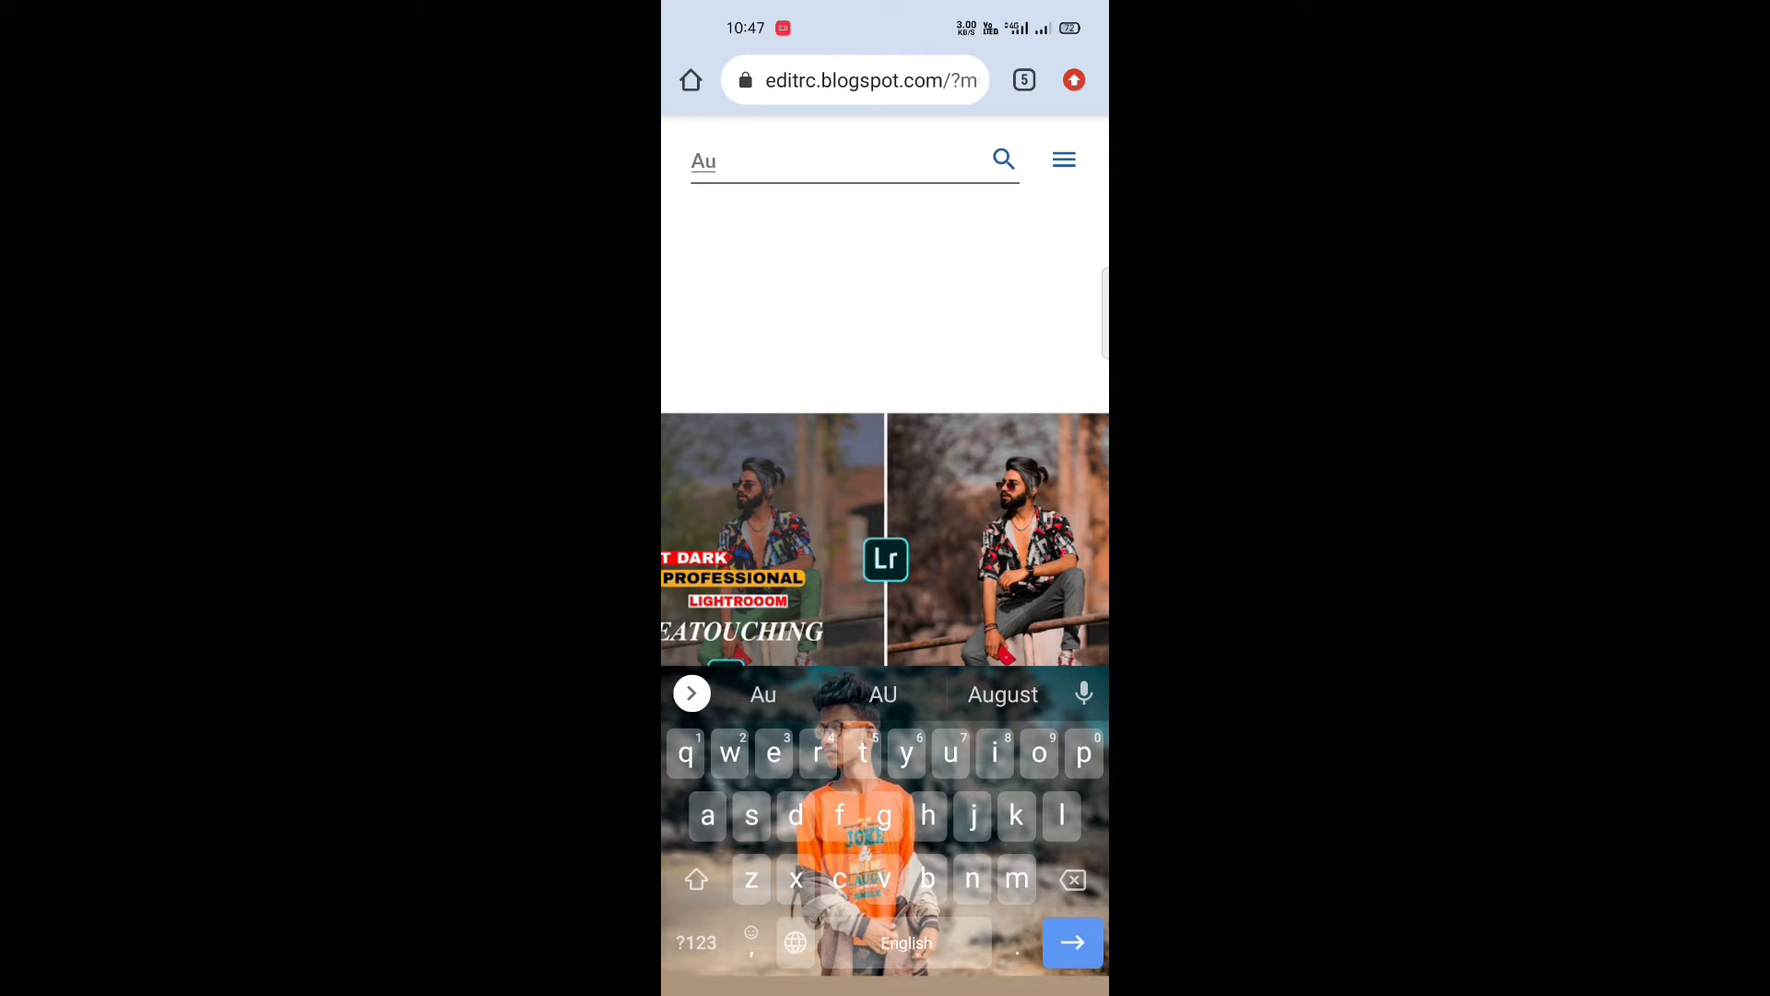
{"action": "type", "text": "t"}
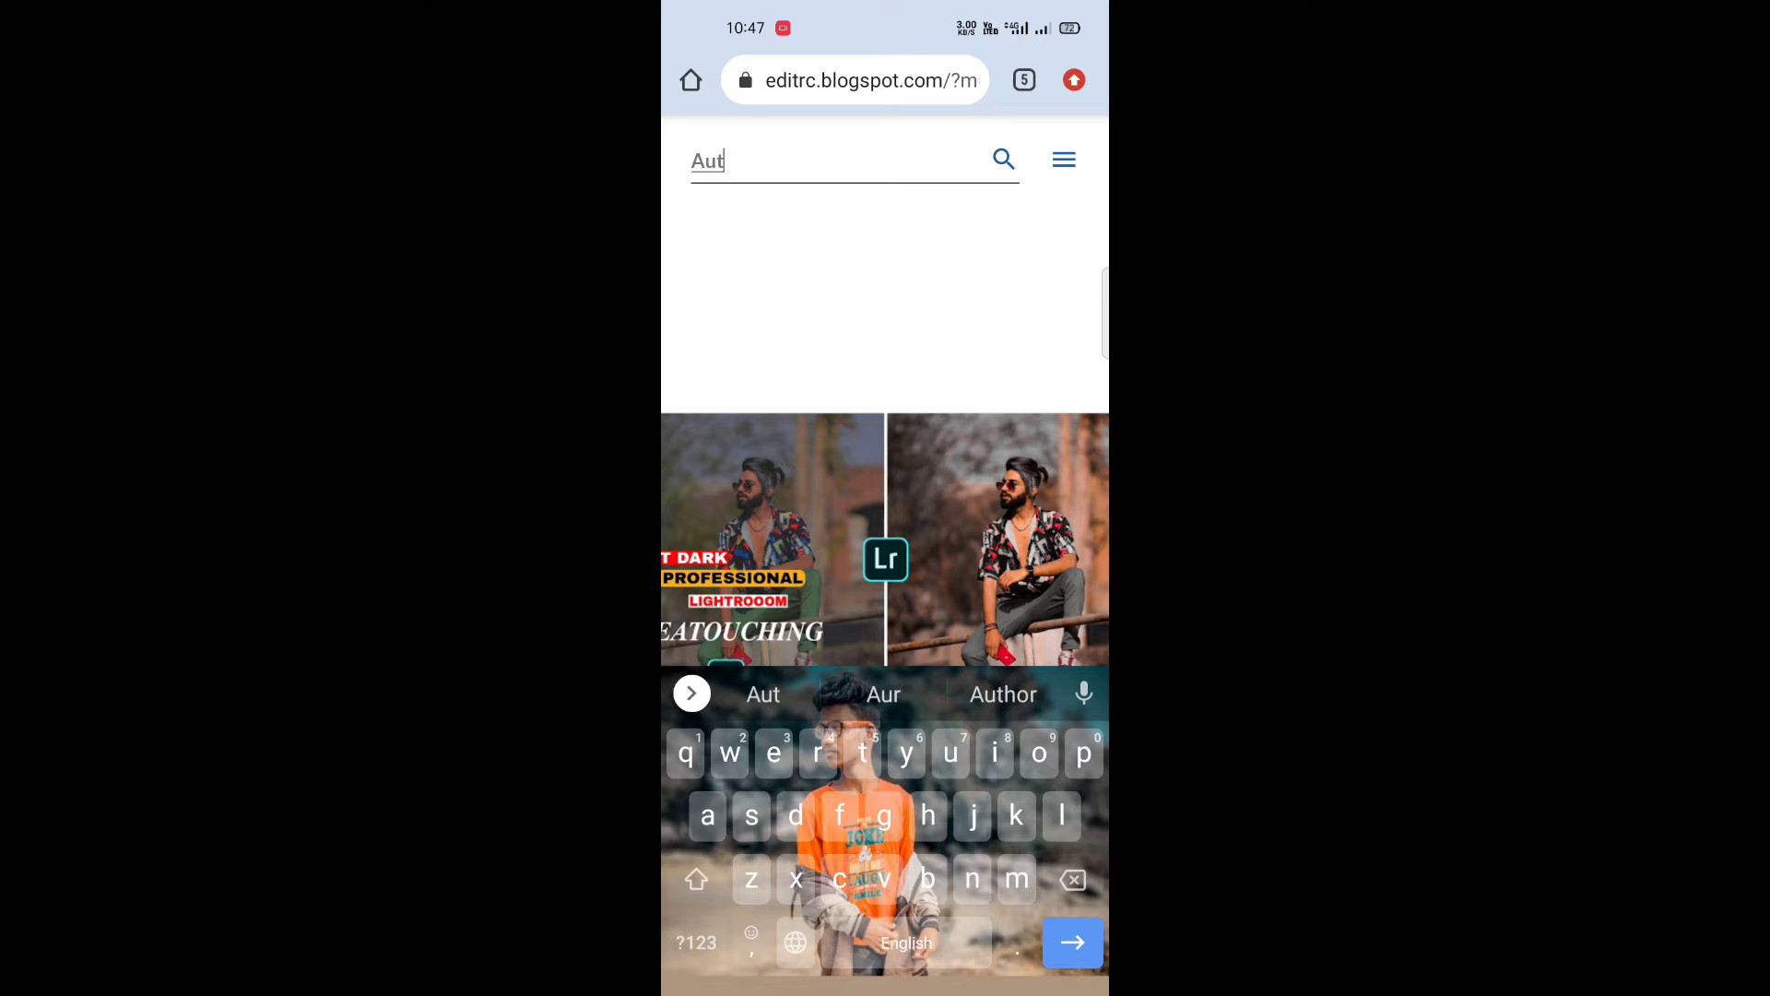
{"action": "type", "text": "ode"}
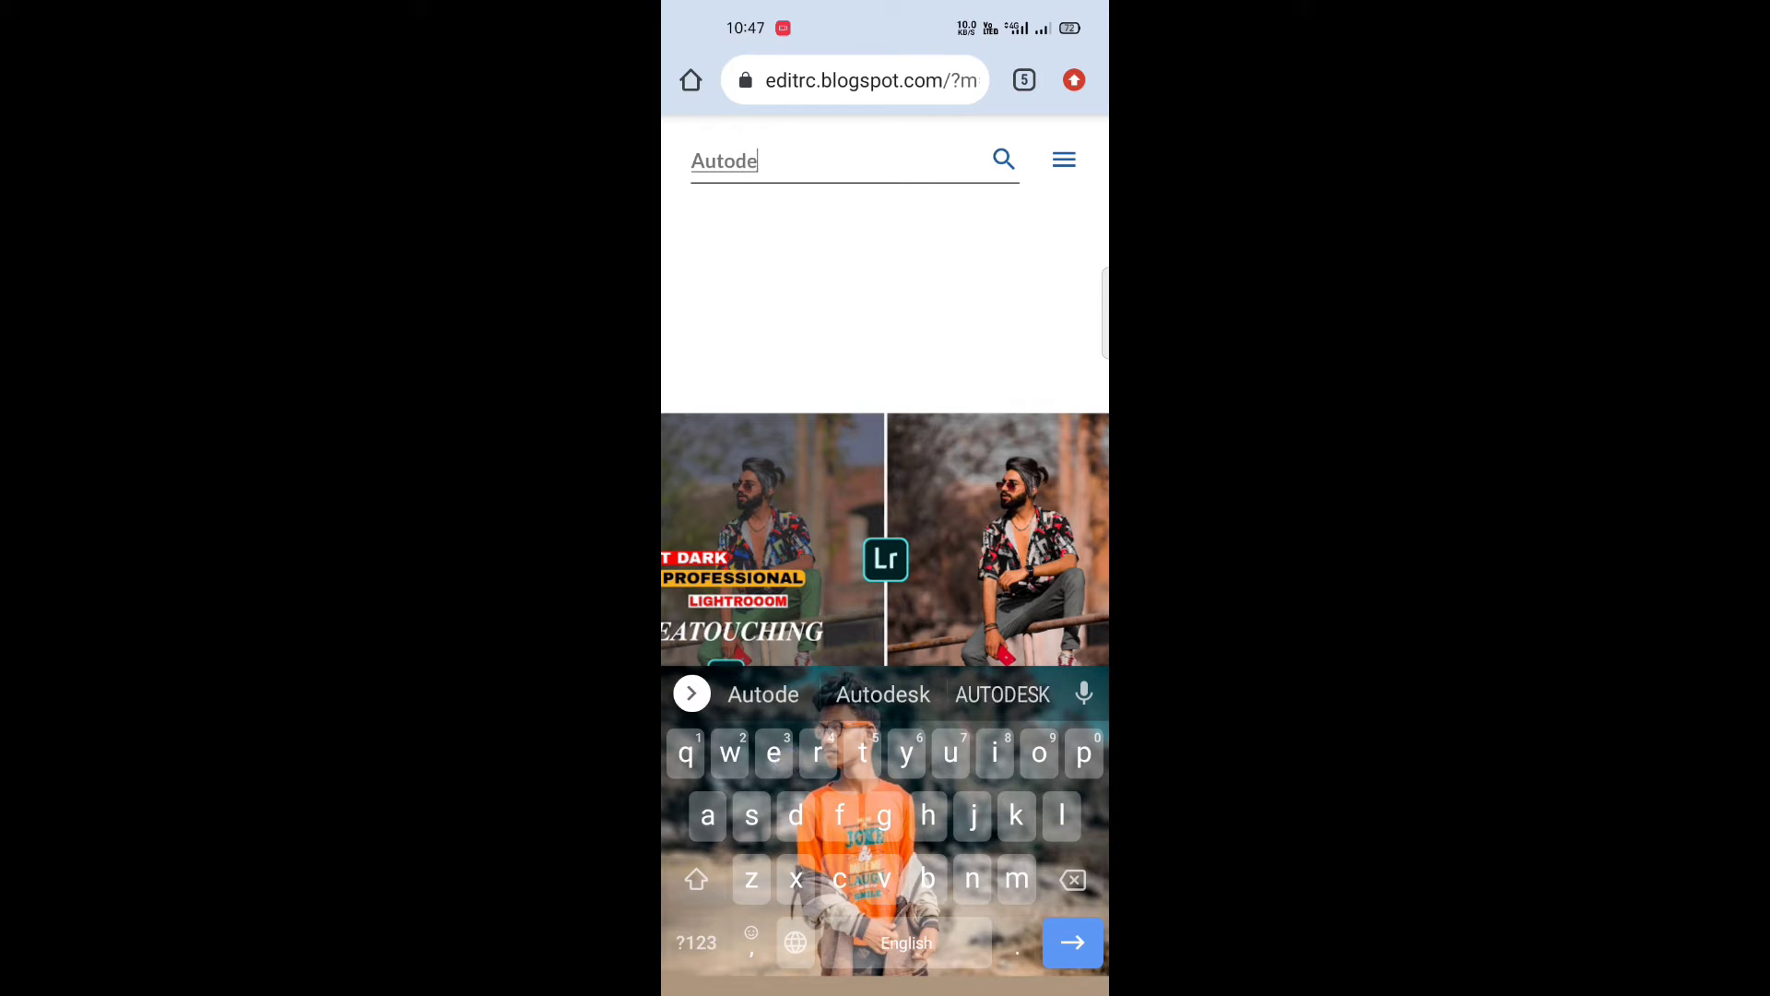
{"action": "type", "text": "sk"}
{"action": "left_click", "coordinate": [882, 694]}
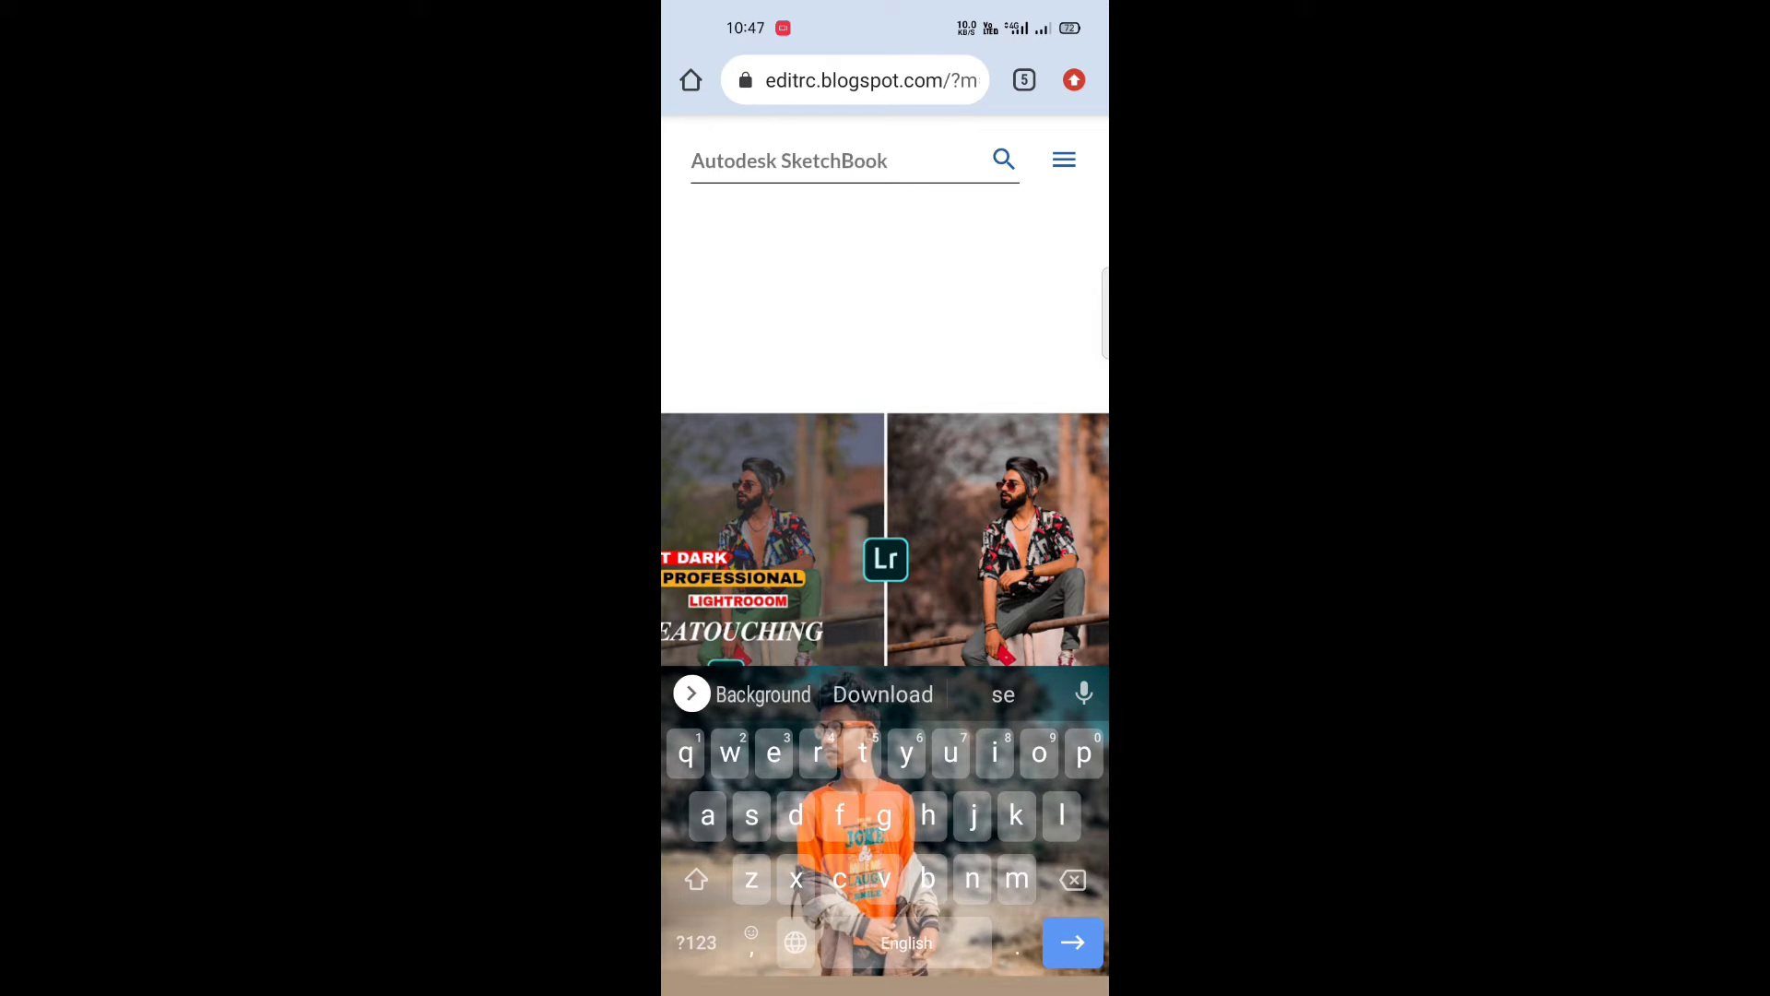
{"action": "left_click", "coordinate": [882, 694]}
{"action": "left_click", "coordinate": [1072, 943]}
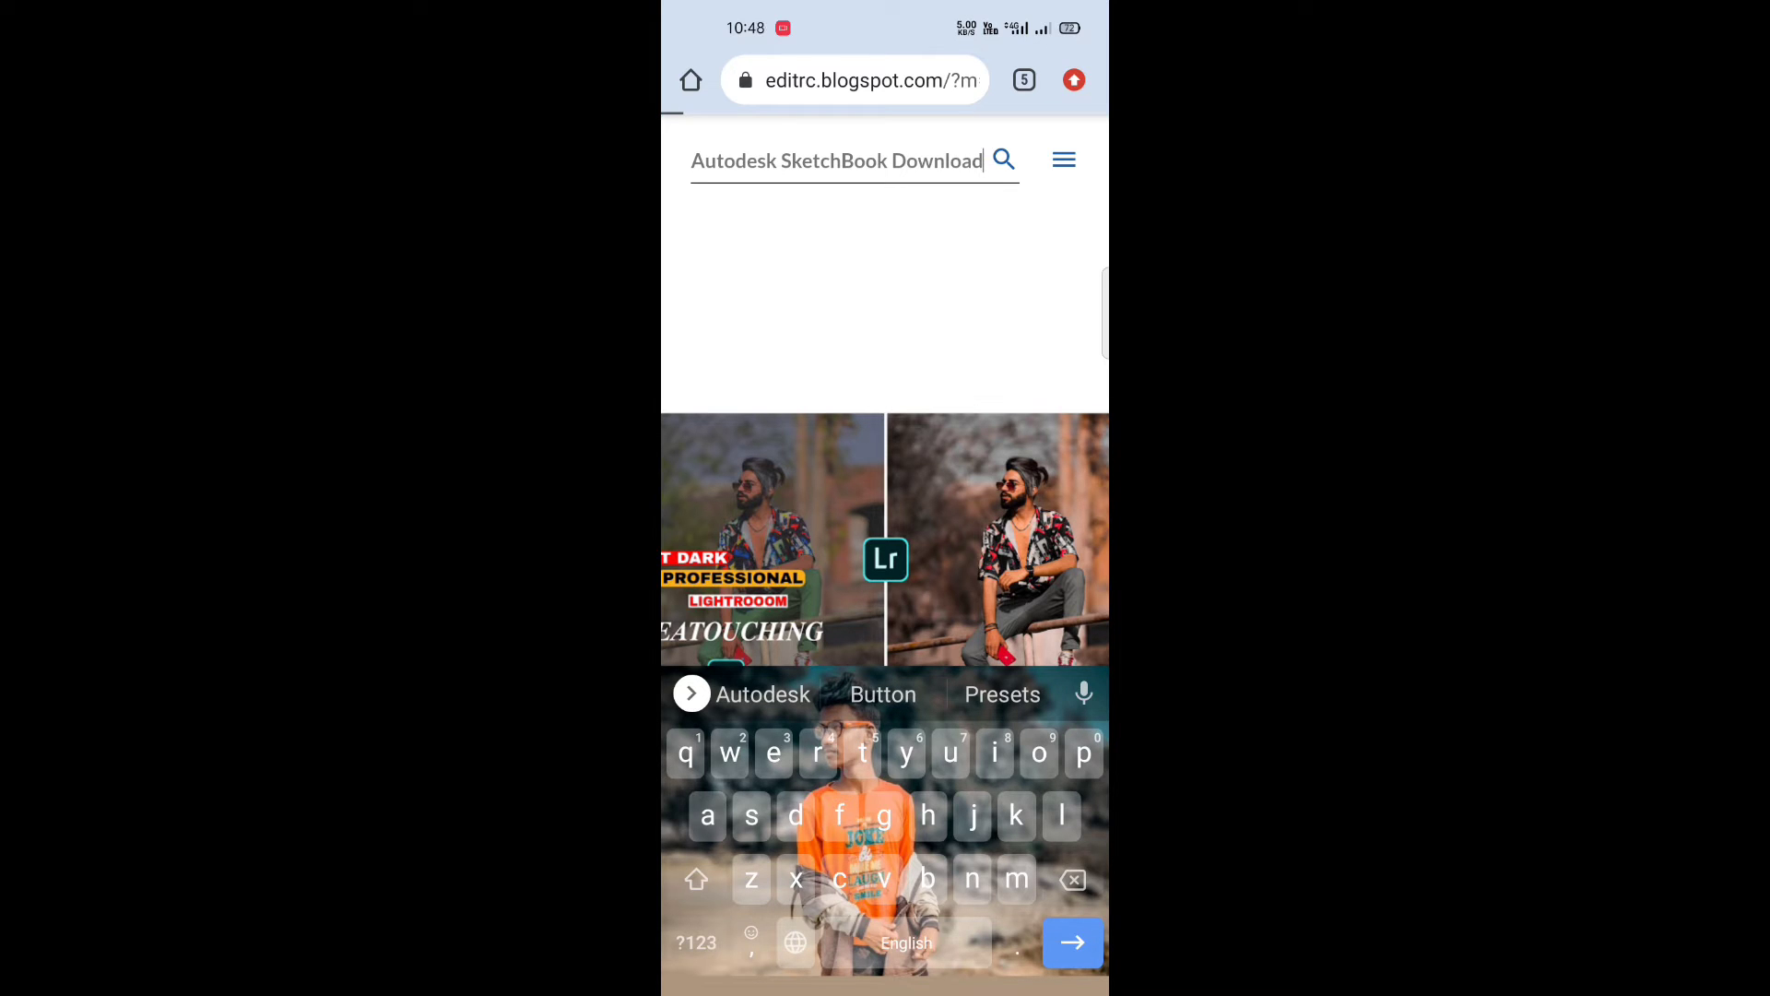
- Open the Autodesk SketchBook Download post and scroll to its download link
{"action": "scroll", "coordinate": [957, 745], "scroll_direction": "down", "scroll_amount": 1}
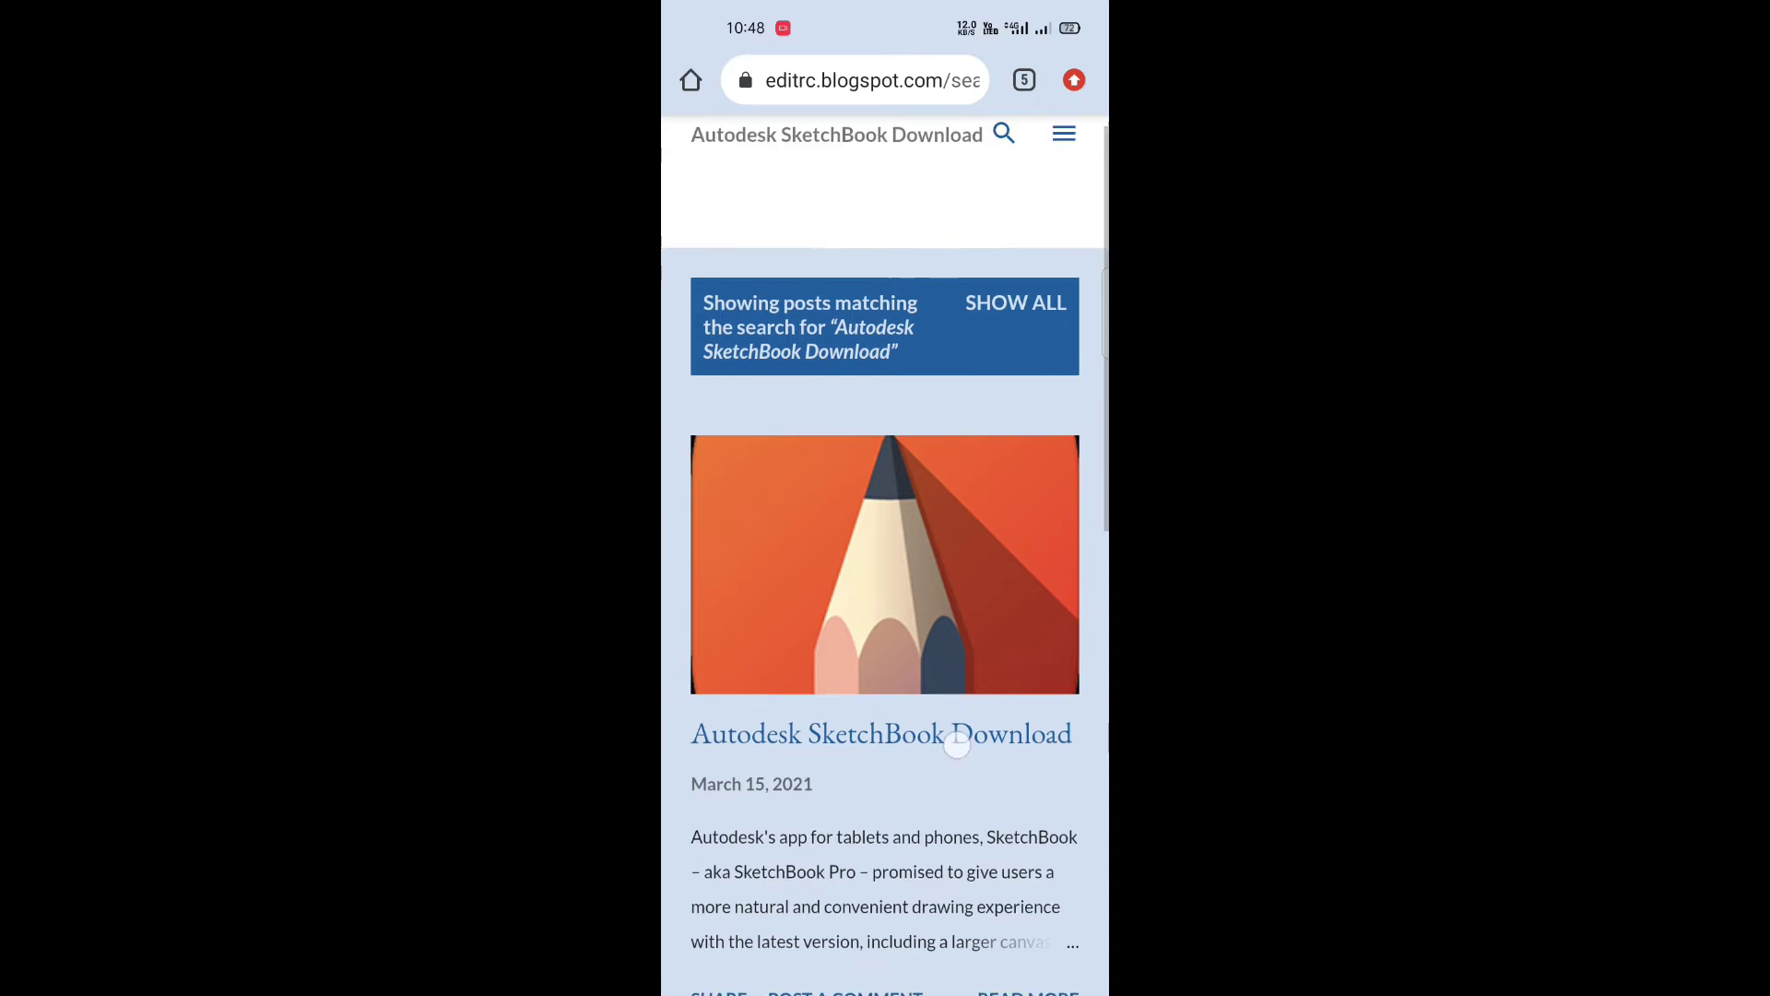
{"action": "scroll", "coordinate": [958, 745], "scroll_direction": "down", "scroll_amount": 2}
{"action": "scroll", "coordinate": [780, 549], "scroll_direction": "up", "scroll_amount": 1}
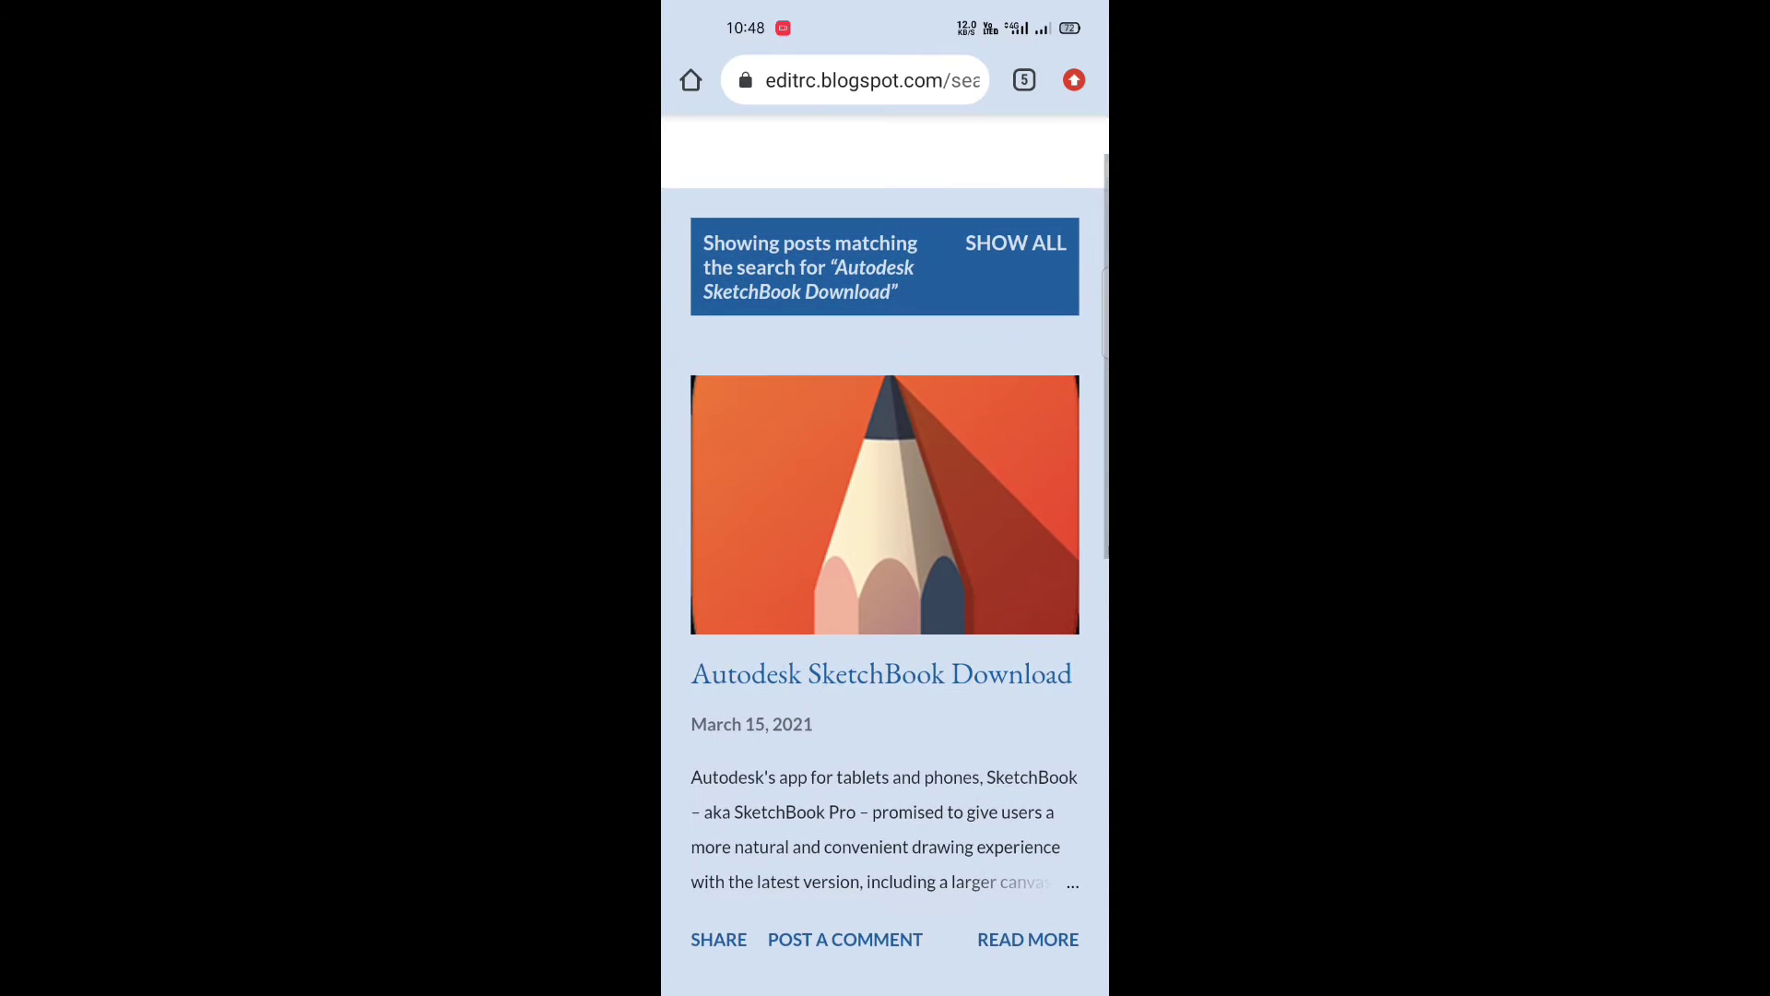
{"action": "scroll", "coordinate": [886, 461], "scroll_direction": "down", "scroll_amount": 1}
{"action": "left_click", "coordinate": [882, 568]}
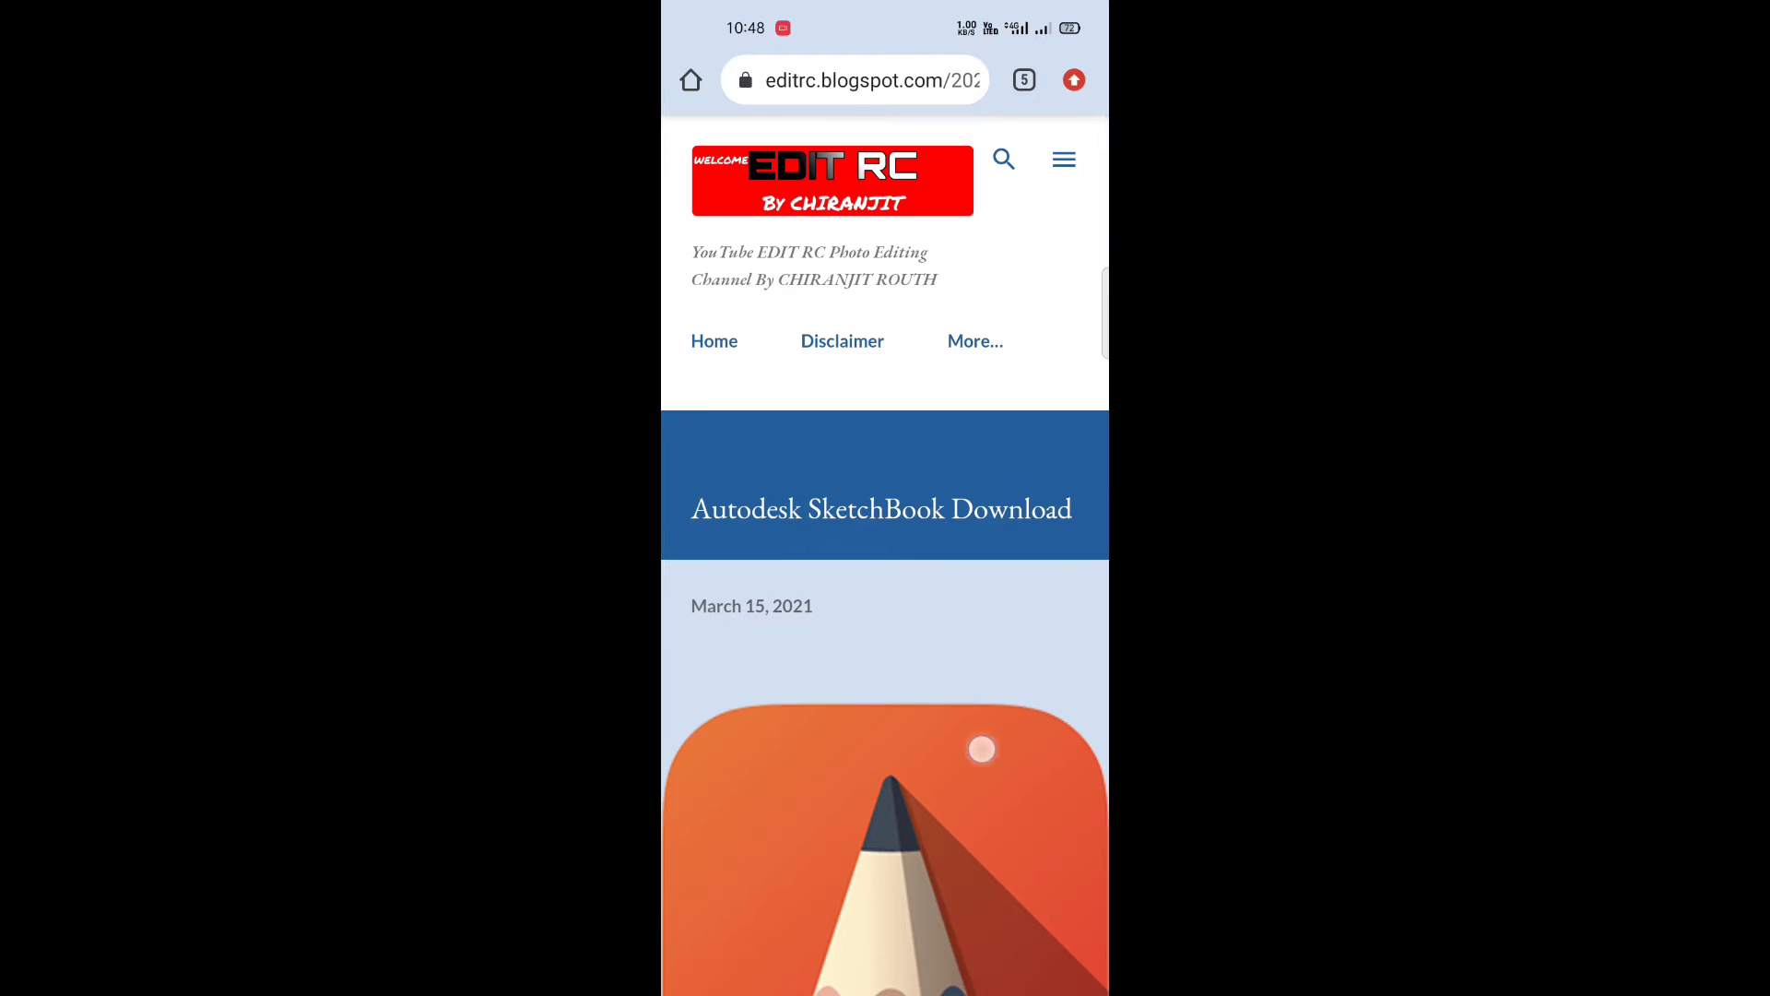
{"action": "scroll", "coordinate": [885, 554], "scroll_direction": "down", "scroll_amount": 3}
{"action": "scroll", "coordinate": [885, 553], "scroll_direction": "up", "scroll_amount": 2}
{"action": "scroll", "coordinate": [916, 745], "scroll_direction": "down", "scroll_amount": 10}
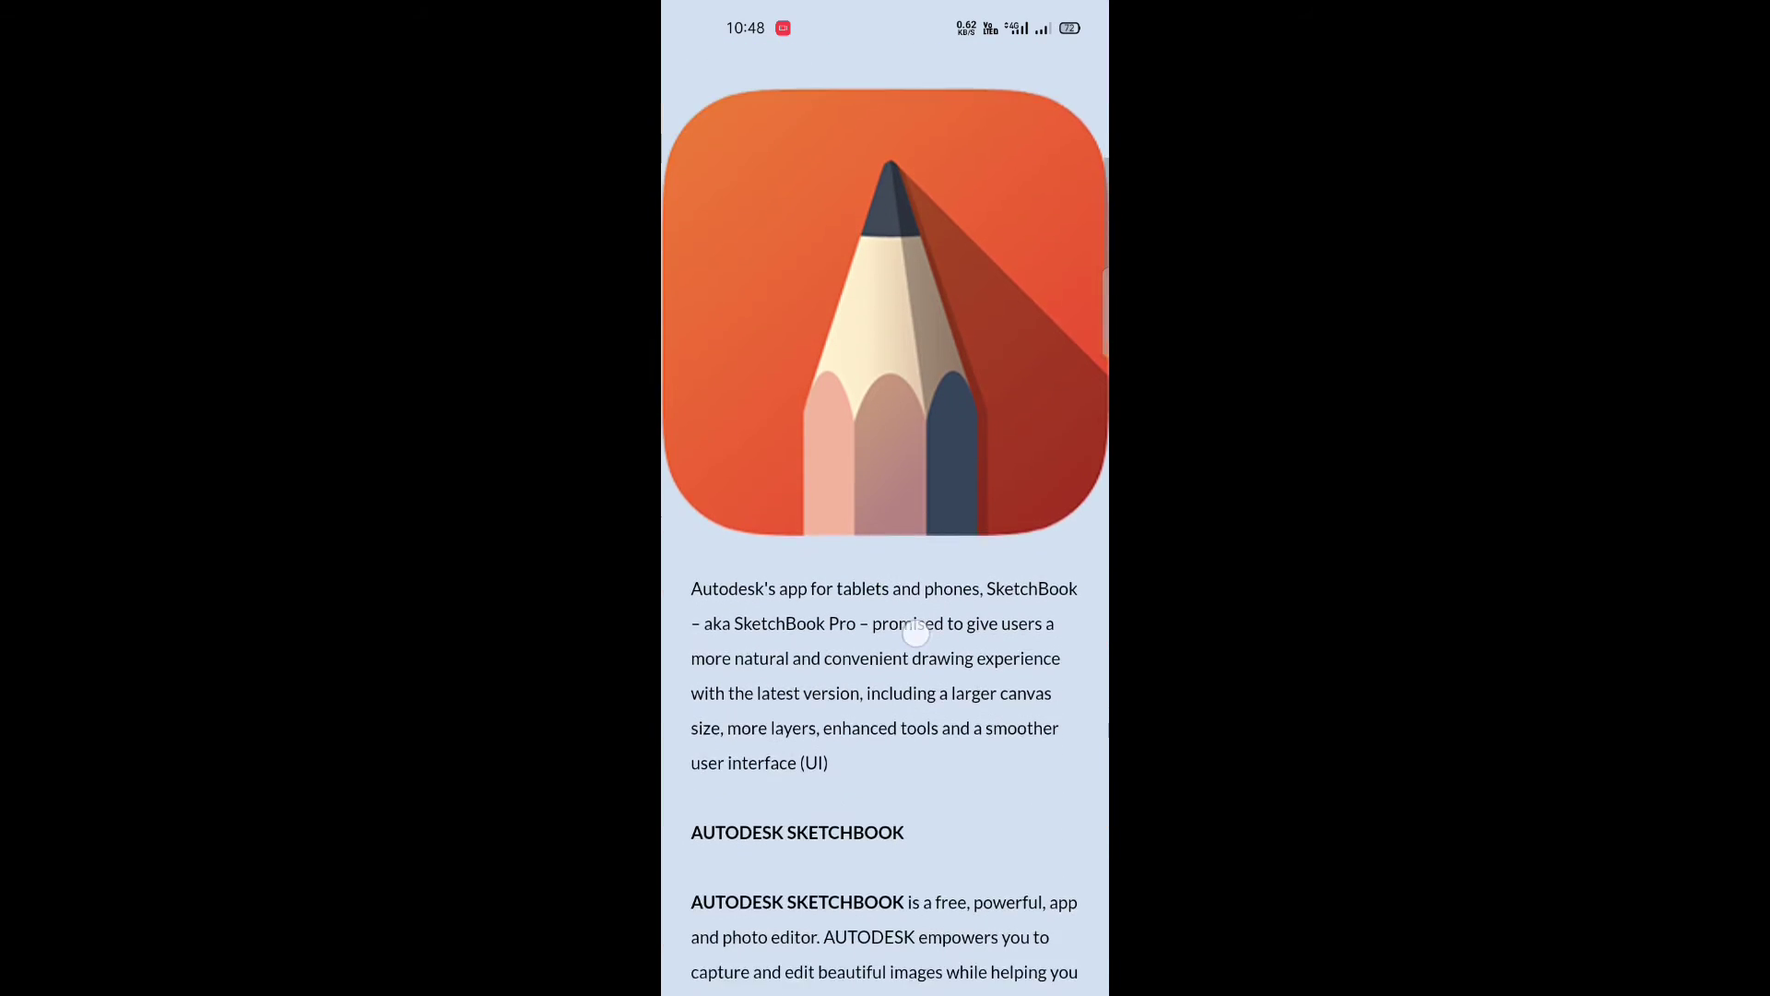
{"action": "scroll", "coordinate": [942, 546], "scroll_direction": "down", "scroll_amount": 2}
{"action": "scroll", "coordinate": [942, 546], "scroll_direction": "down", "scroll_amount": 3}
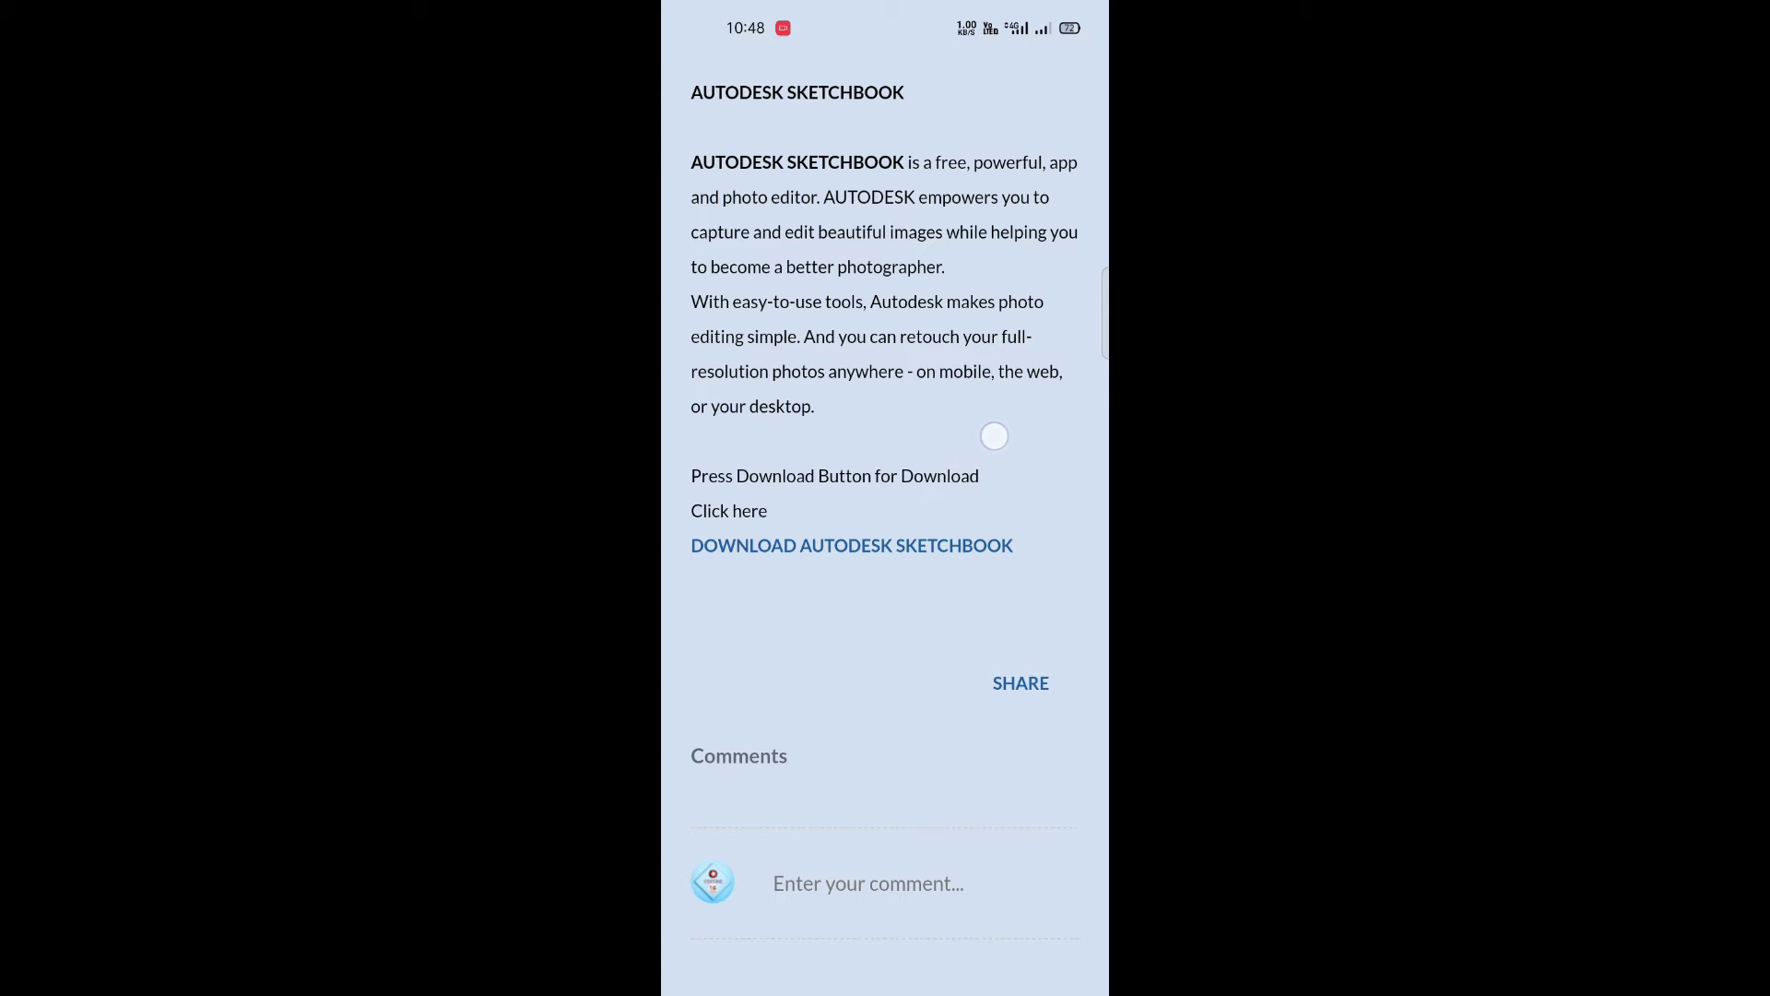
- Follow the download link to SketchBook's Google Play page and look it over
{"action": "left_click", "coordinate": [844, 546]}
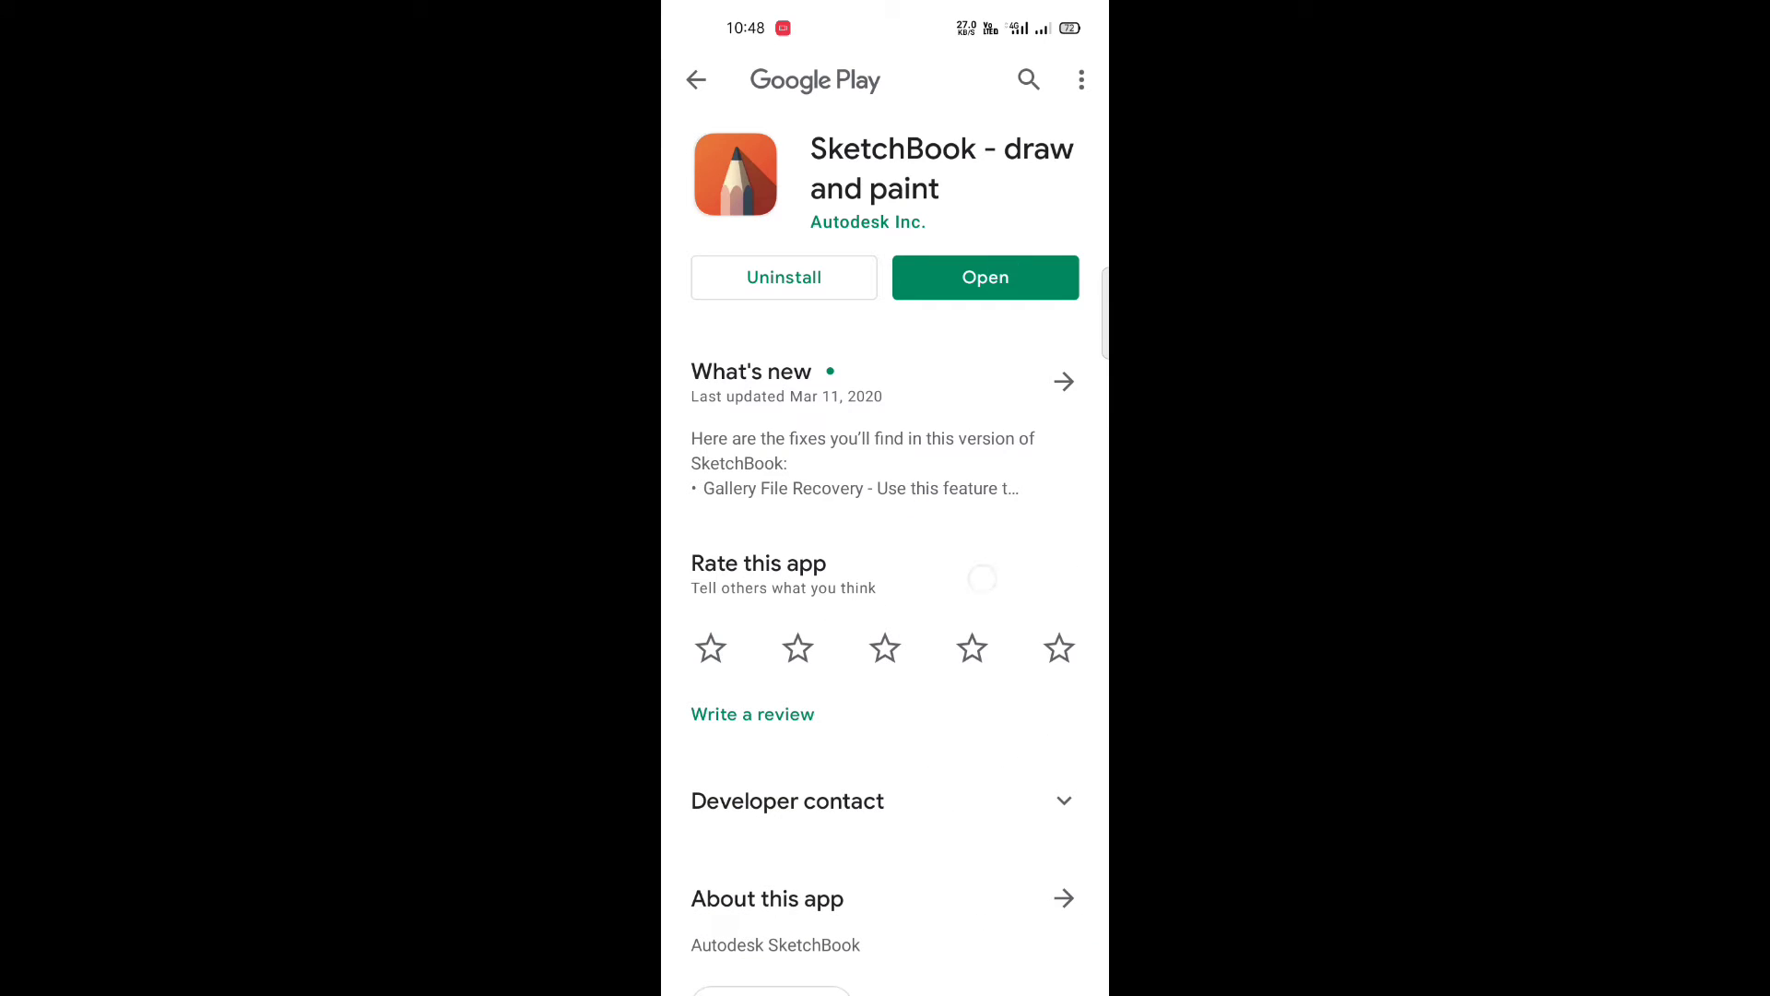
{"action": "scroll", "coordinate": [969, 351], "scroll_direction": "down", "scroll_amount": 2}
{"action": "scroll", "coordinate": [917, 577], "scroll_direction": "up", "scroll_amount": 2}
{"action": "scroll", "coordinate": [1014, 365], "scroll_direction": "down", "scroll_amount": 4}
{"action": "scroll", "coordinate": [1014, 365], "scroll_direction": "up", "scroll_amount": 4}
{"action": "scroll", "coordinate": [1021, 294], "scroll_direction": "down", "scroll_amount": 2}
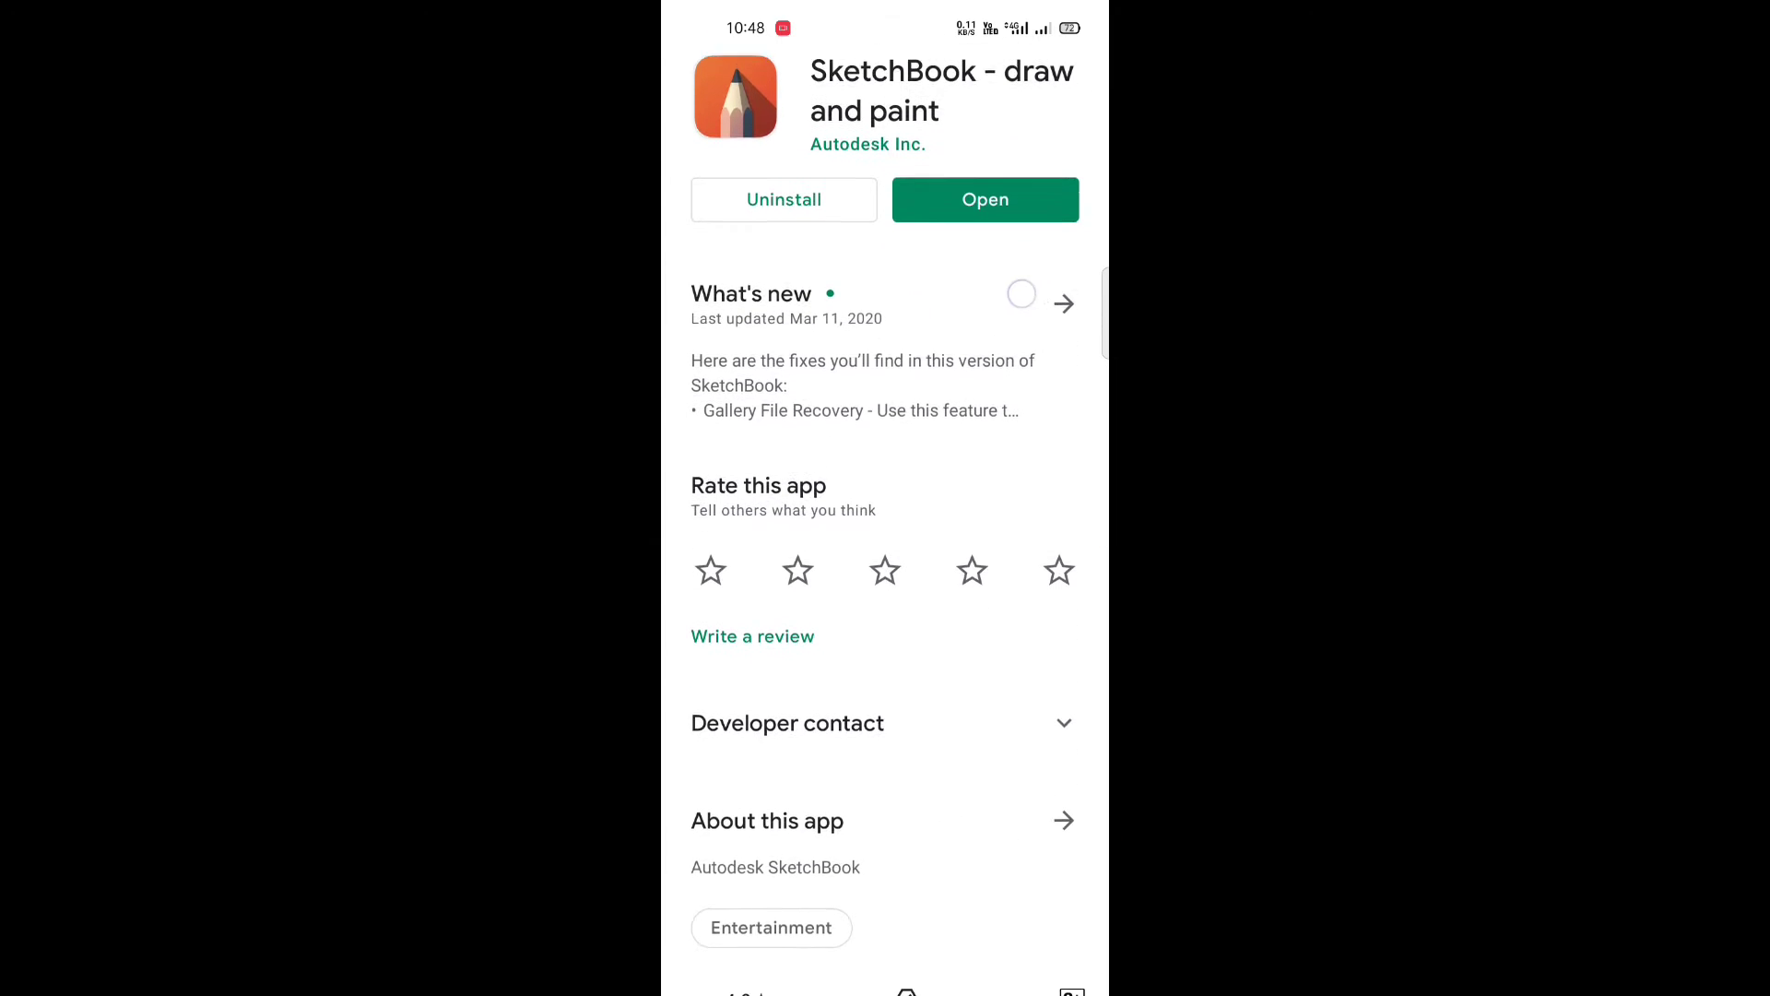
{"action": "scroll", "coordinate": [1022, 294], "scroll_direction": "up", "scroll_amount": 2}
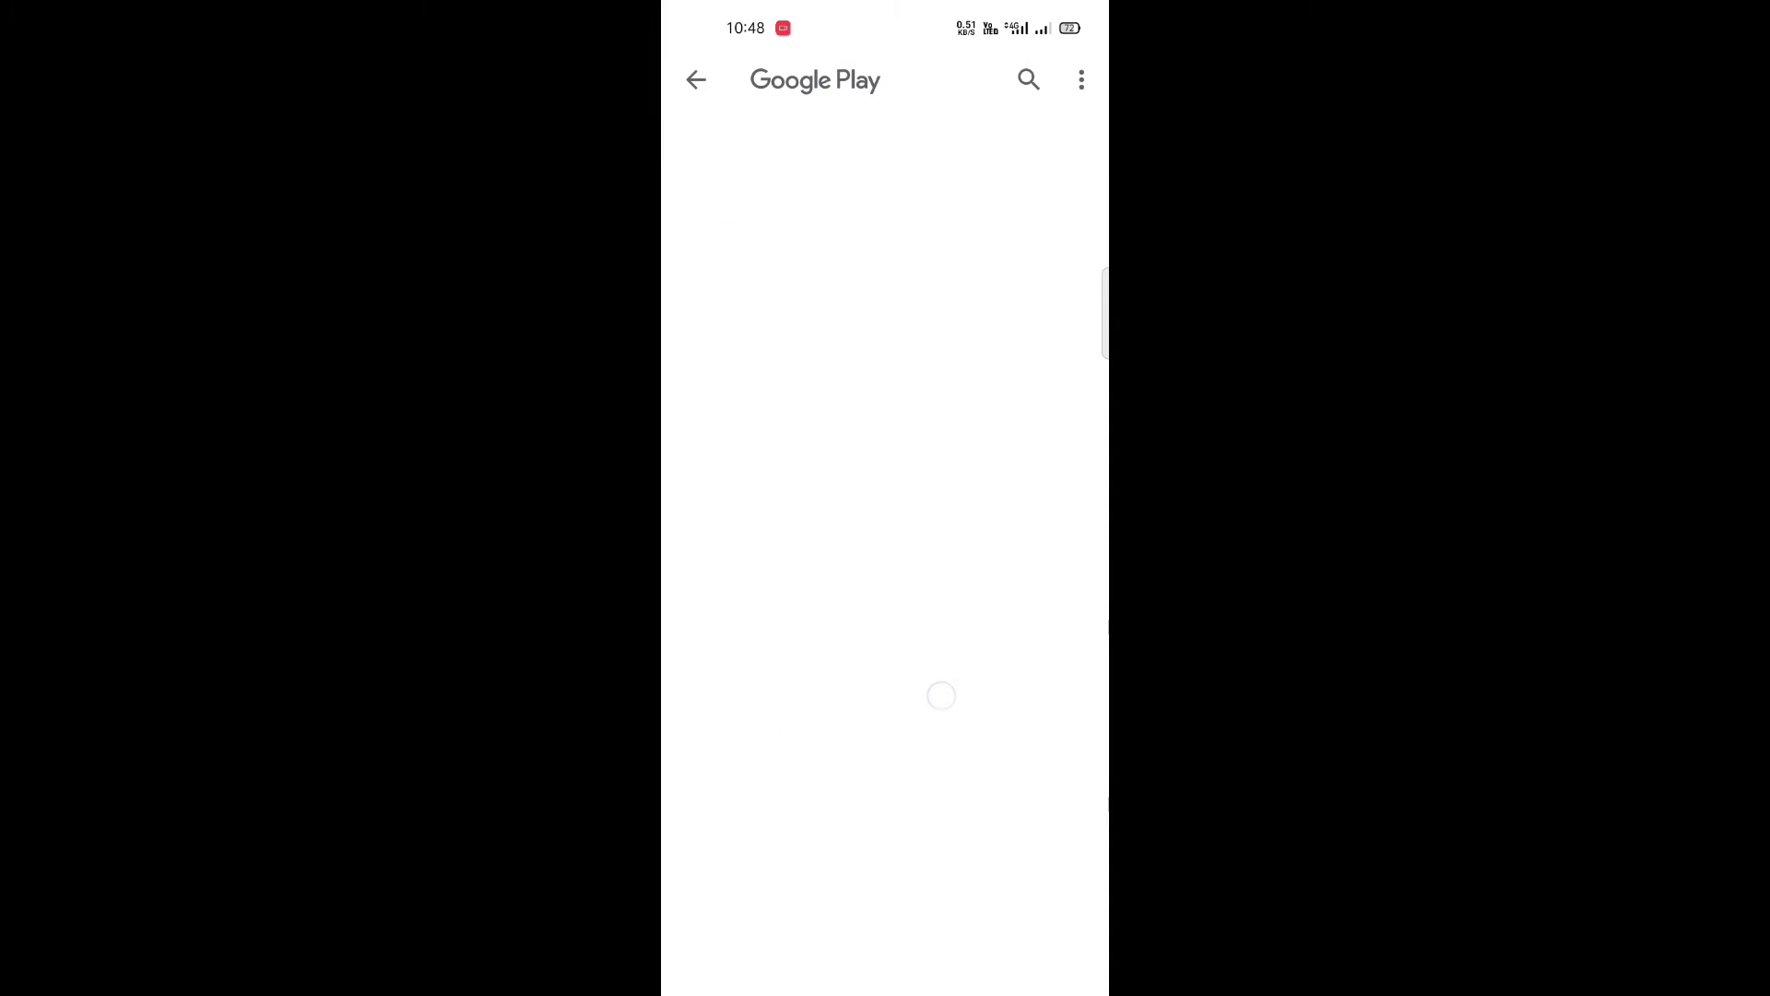
- Search 'autodesk' in Play Store, view the SketchBook listing, then return home
{"action": "key", "text": "Escape"}
{"action": "key", "text": "super"}
{"action": "left_click", "coordinate": [833, 714]}
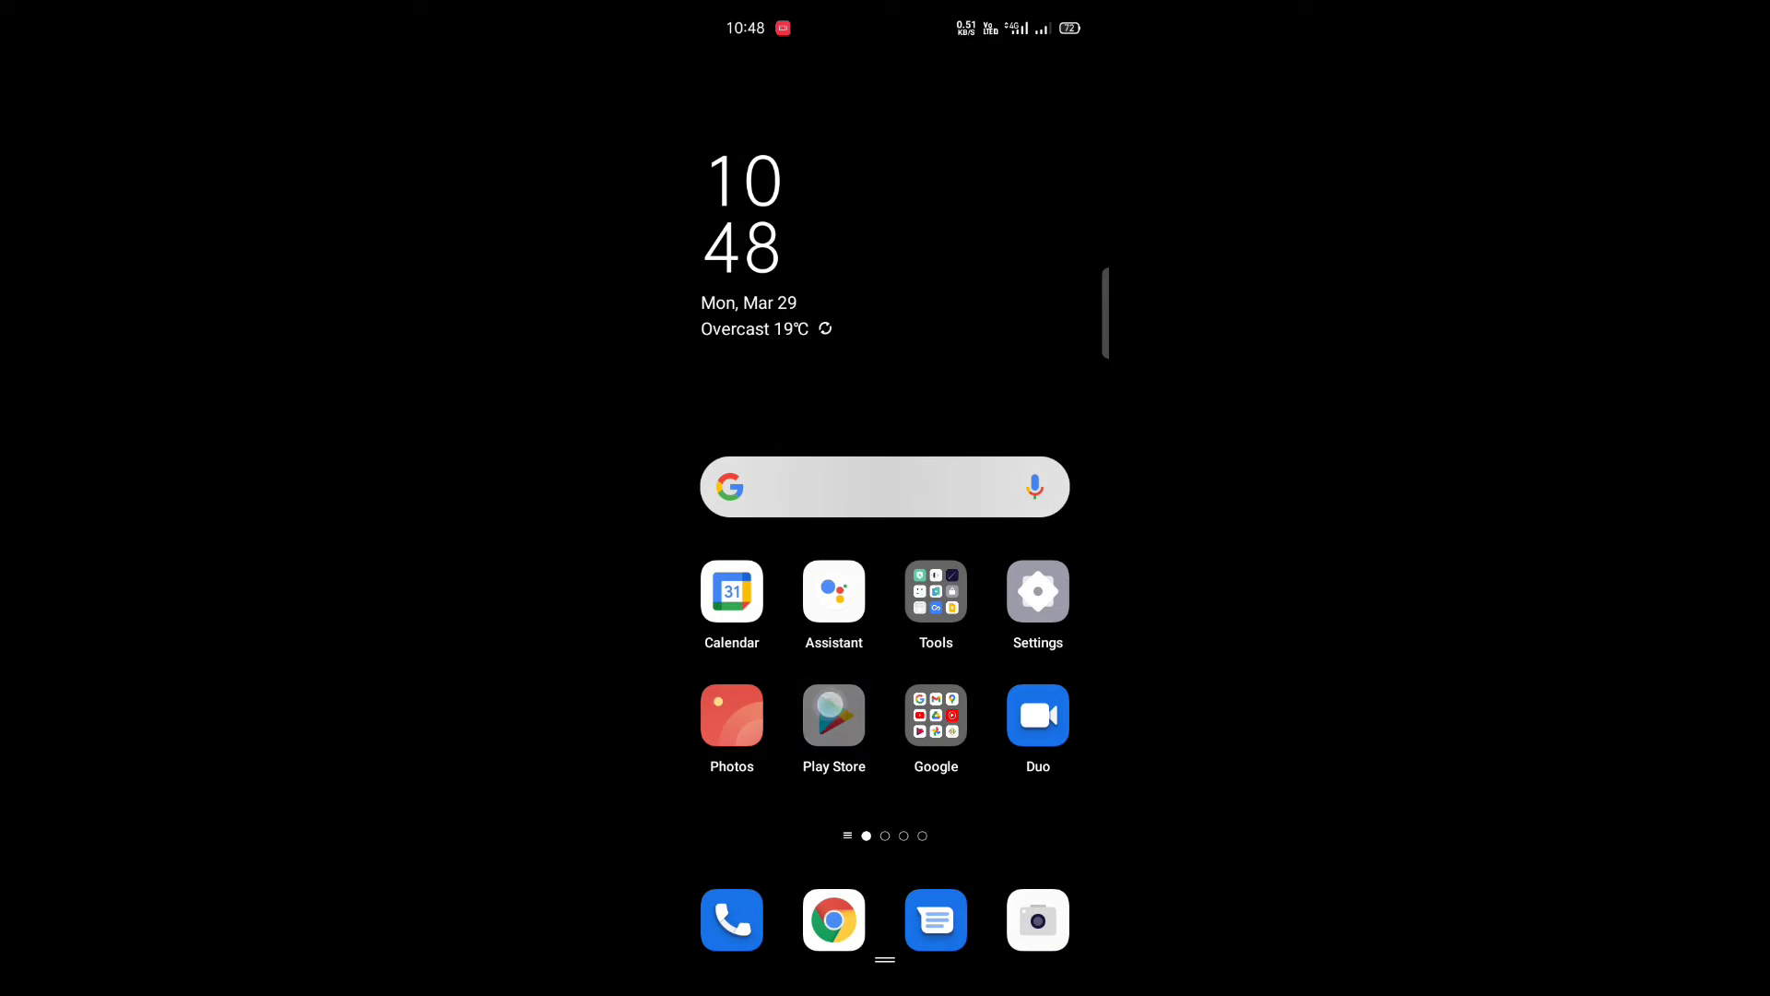
{"action": "left_click", "coordinate": [866, 80]}
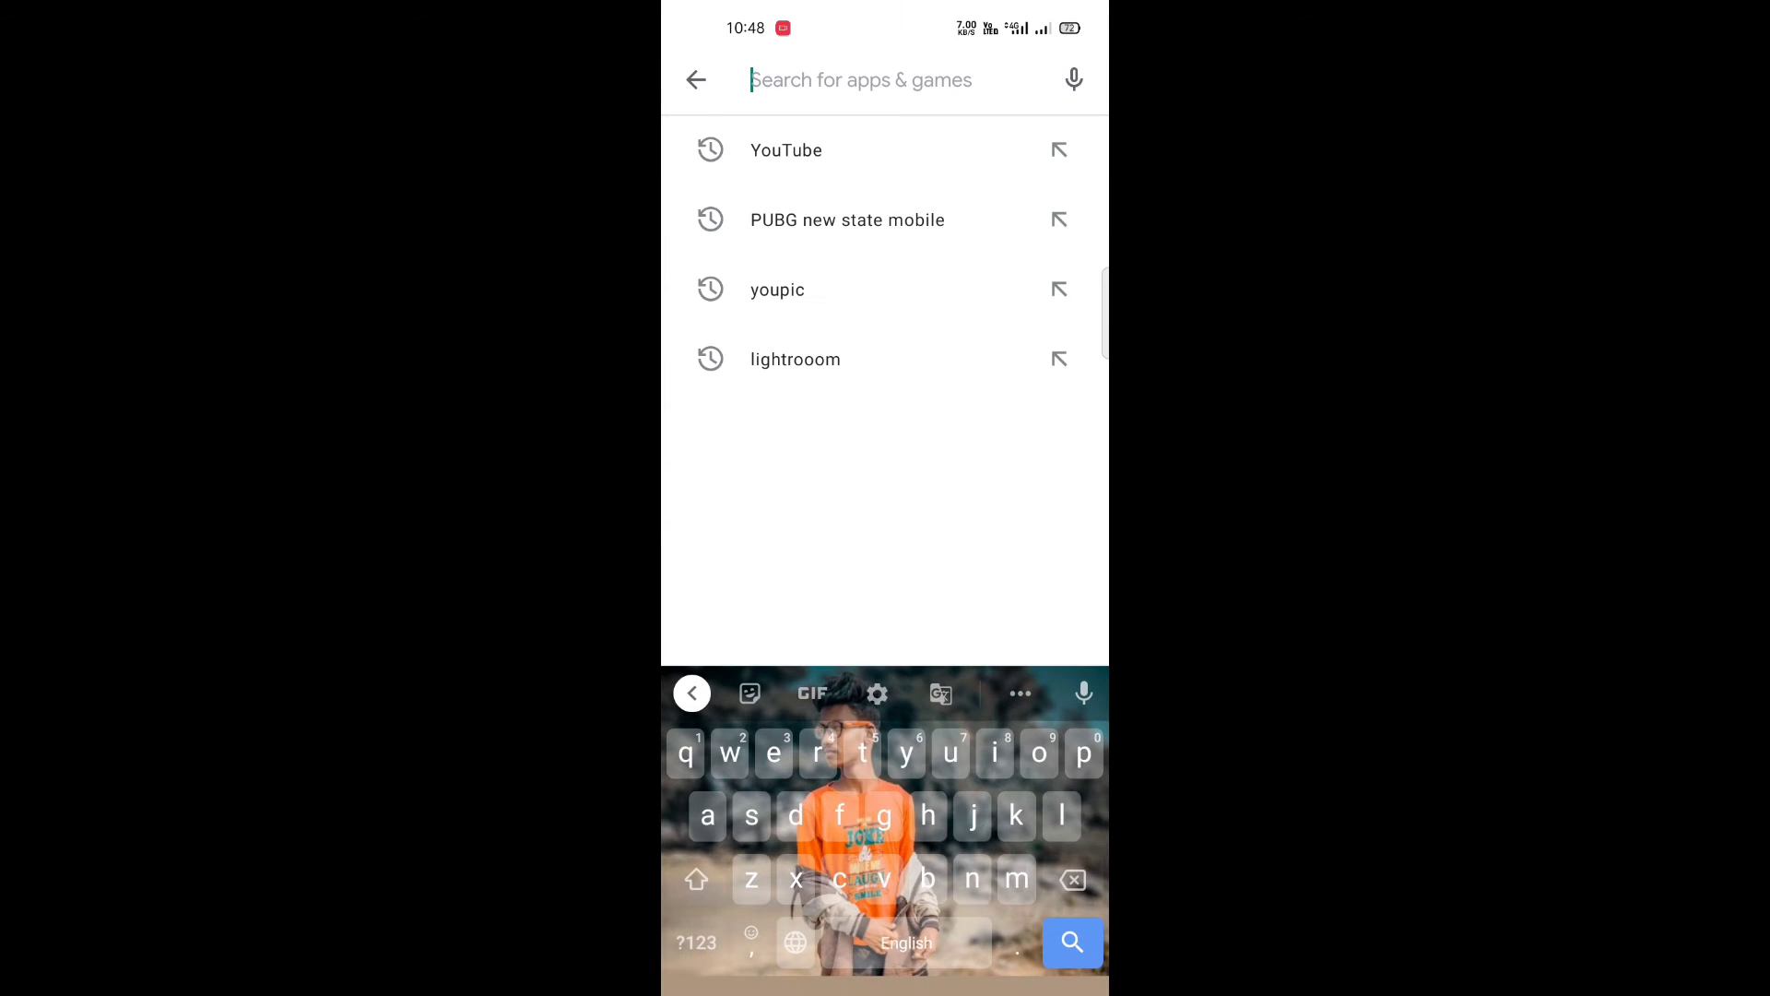
{"action": "type", "text": "Aut"}
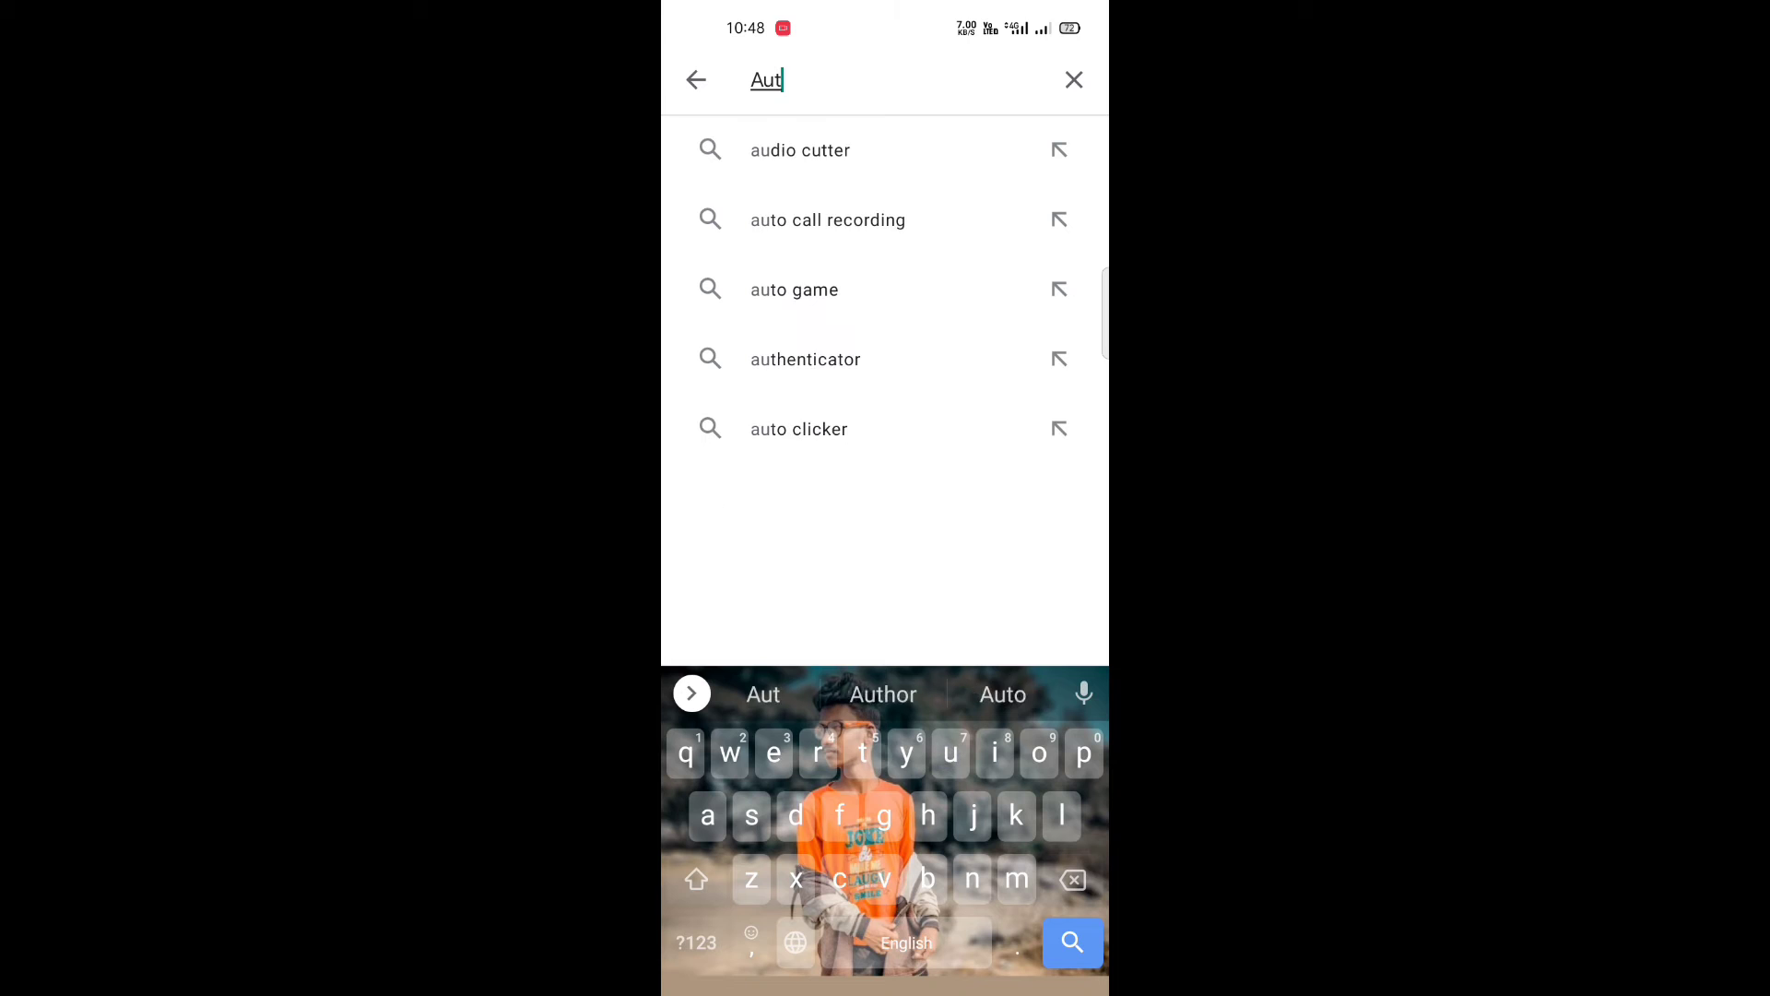
{"action": "type", "text": "od"}
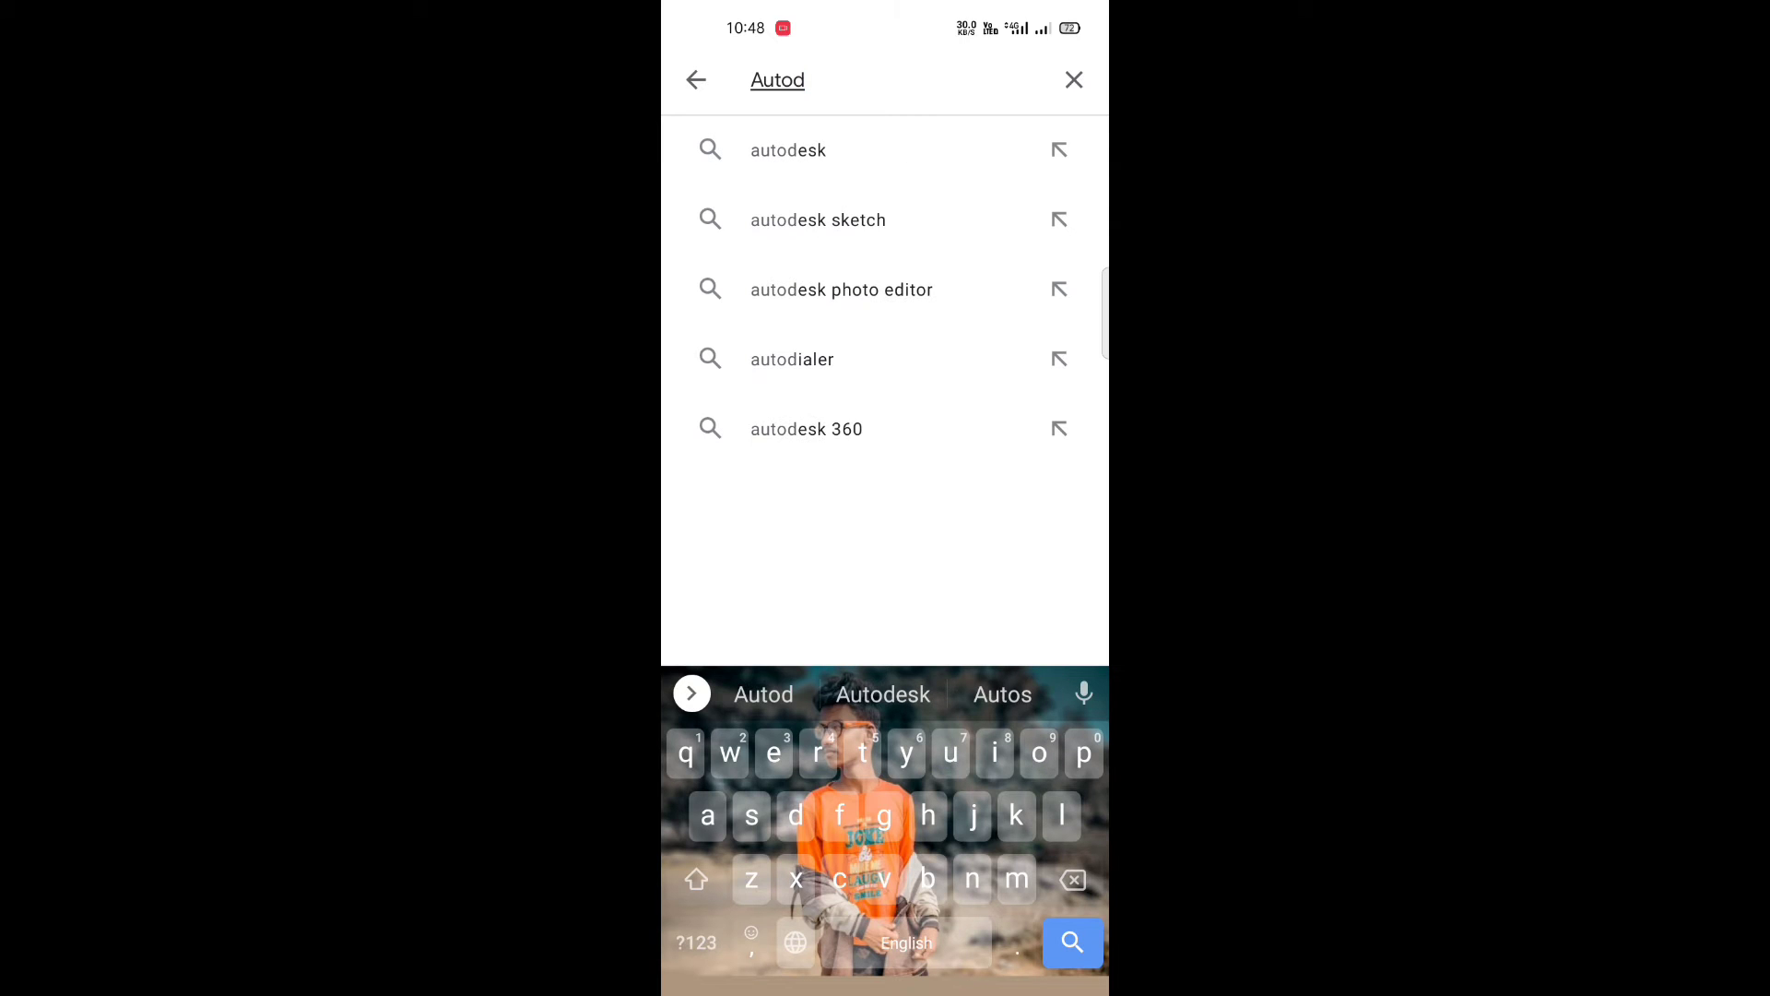
{"action": "type", "text": "e"}
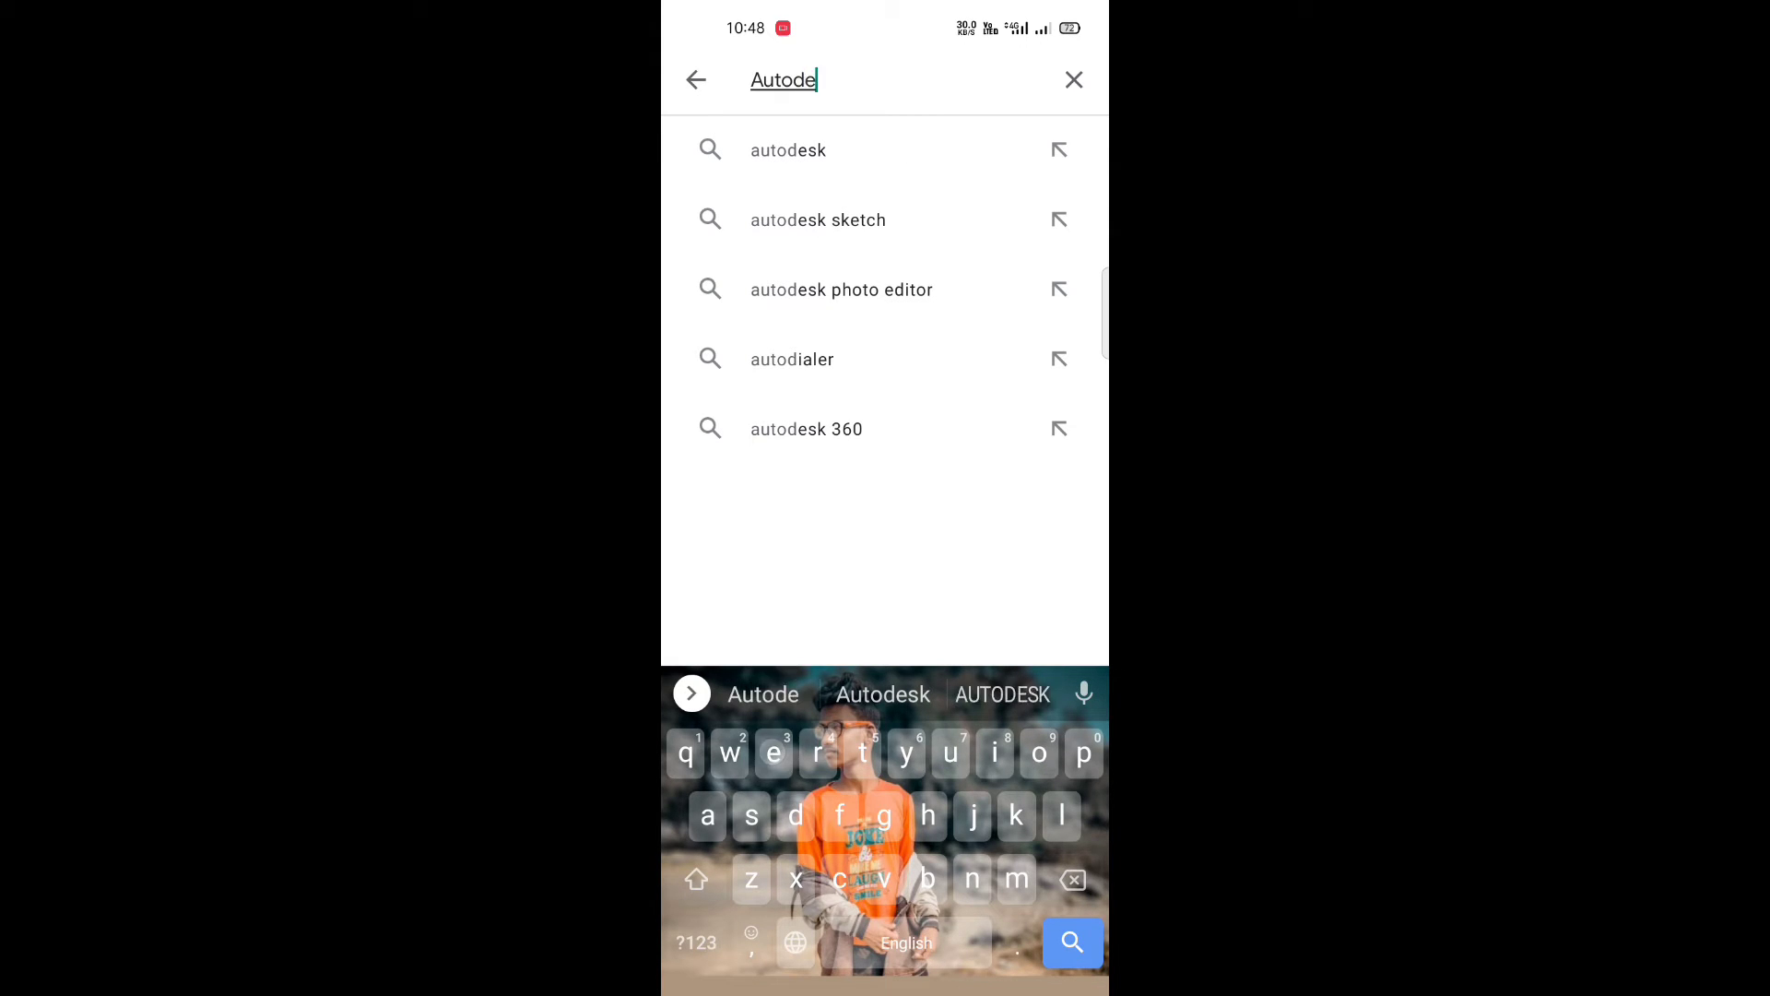
{"action": "type", "text": "s"}
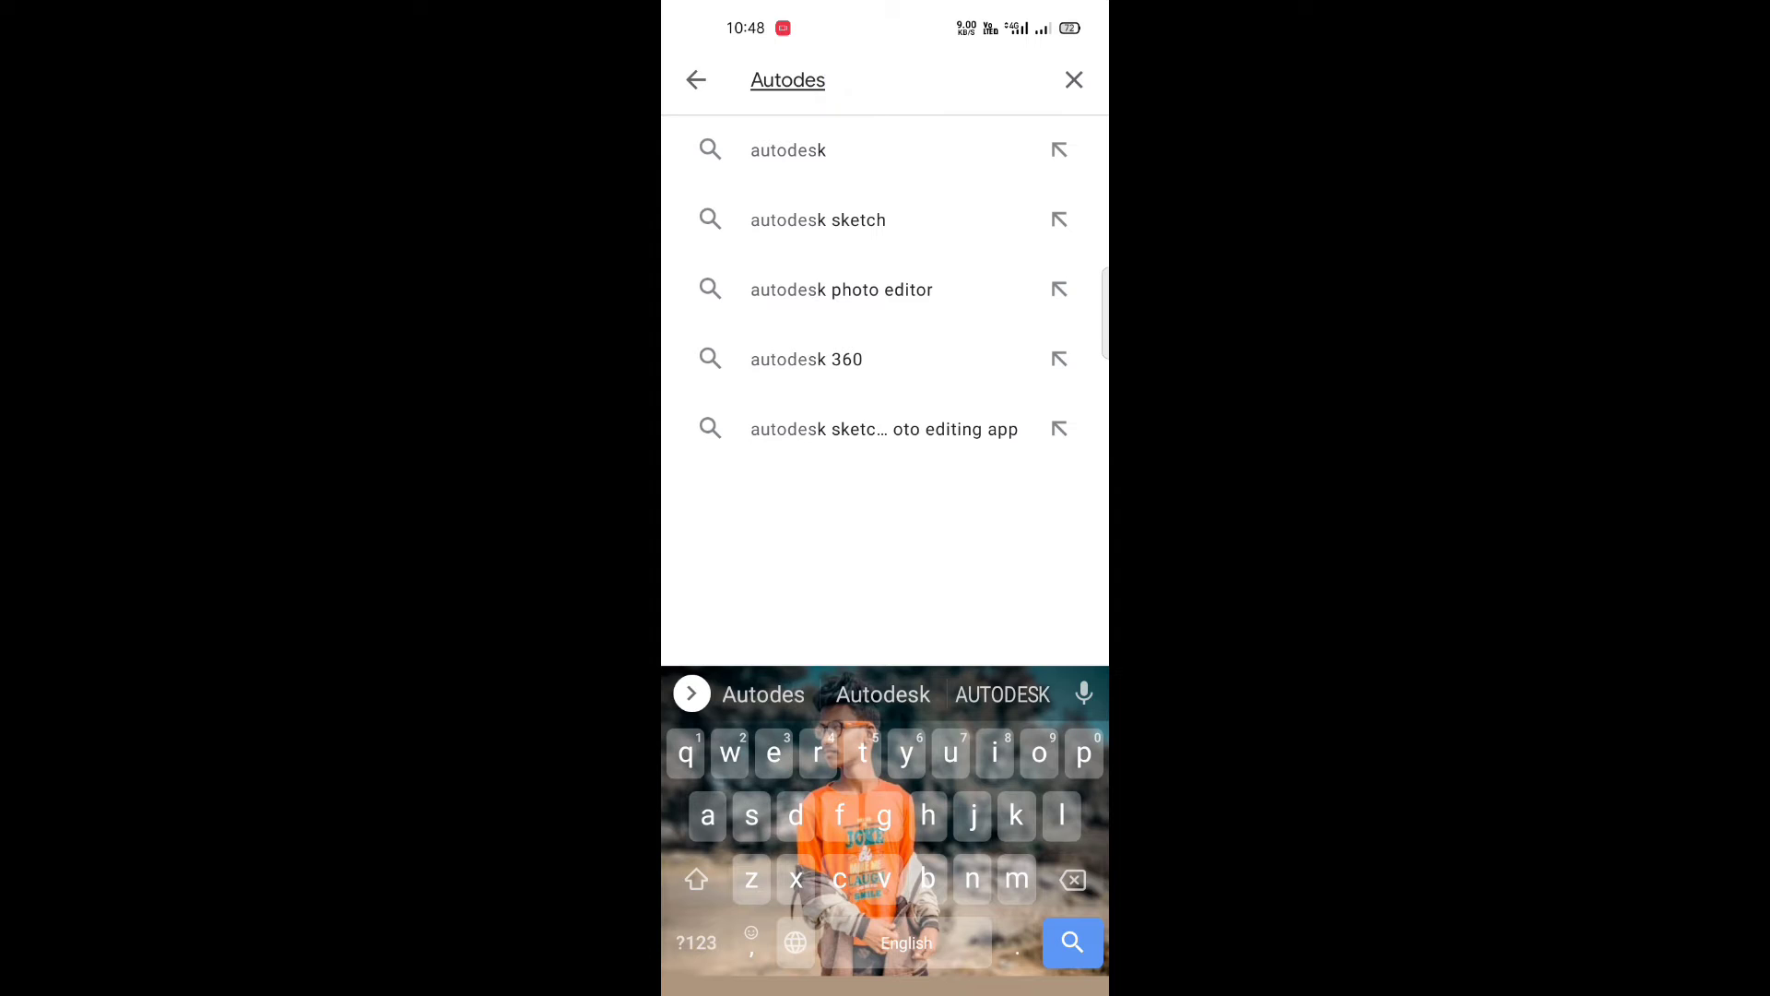
{"action": "type", "text": "k"}
{"action": "left_click", "coordinate": [789, 149]}
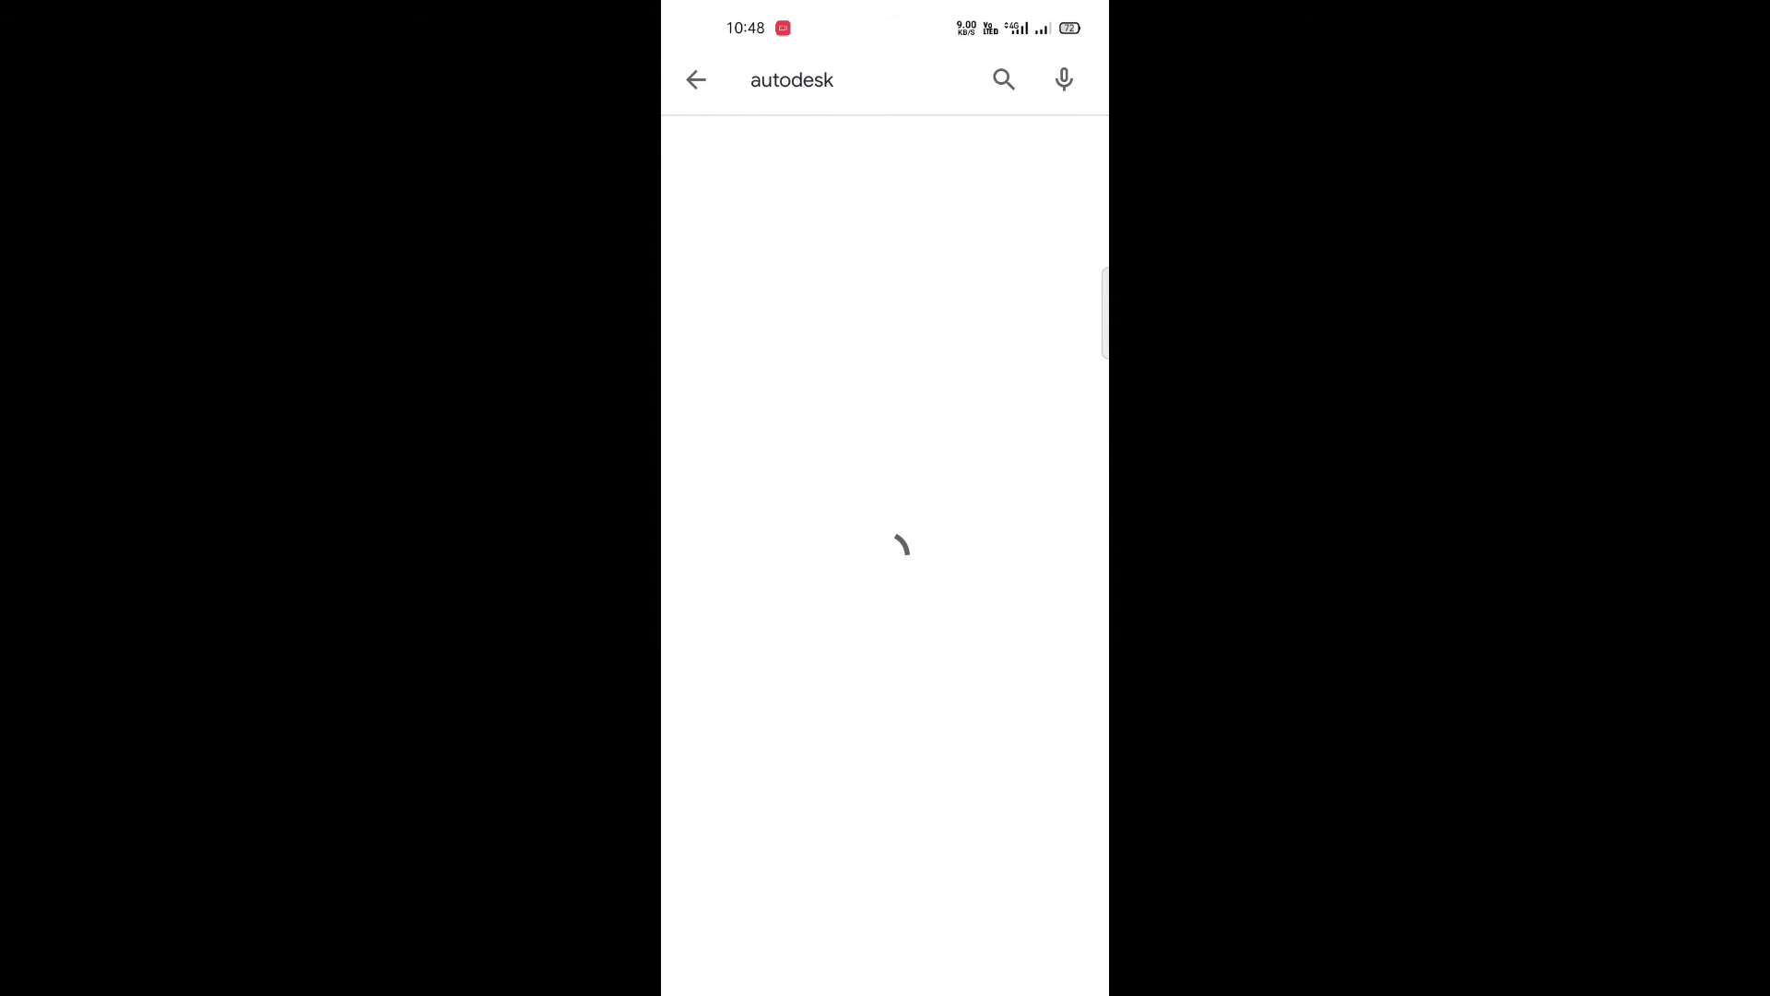
{"action": "left_click", "coordinate": [883, 164]}
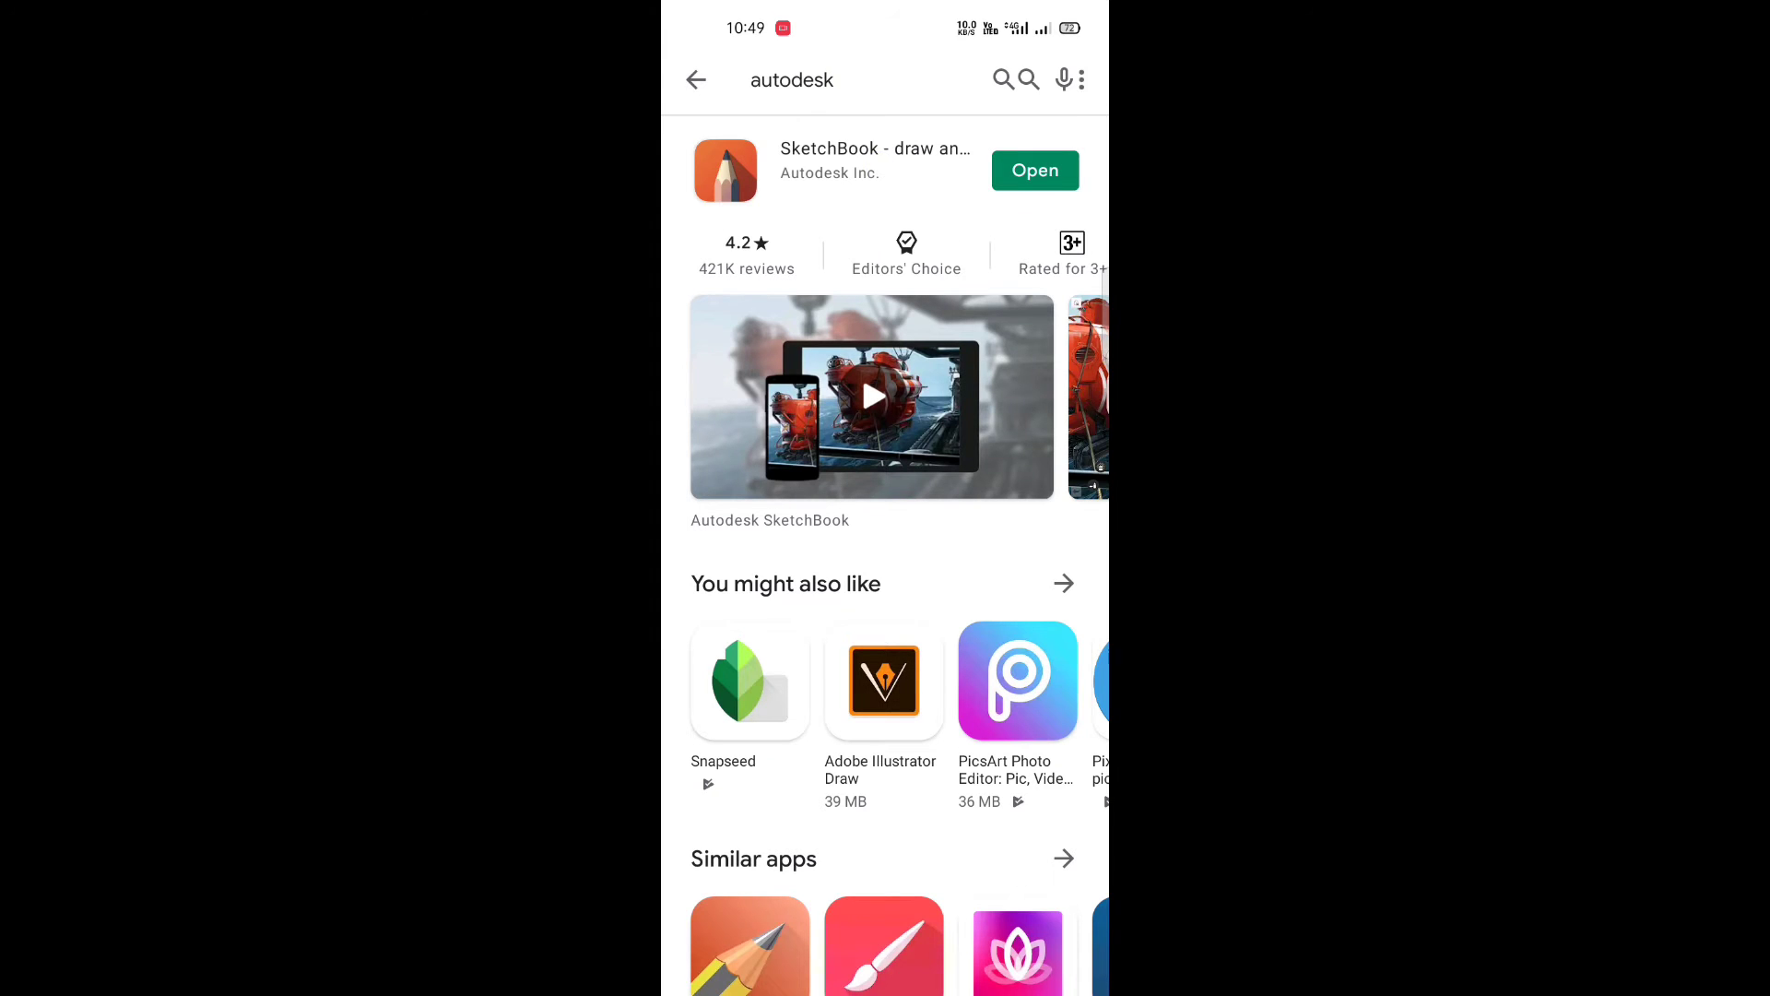
{"action": "mouse_move", "coordinate": [924, 861]}
{"action": "left_mouse_down"}
{"action": "mouse_move", "coordinate": [983, 787]}
{"action": "mouse_move", "coordinate": [731, 787]}
{"action": "left_mouse_up"}
- Find Autodesk SketchBook on the home screens and launch it, showing the earlier cut-out photo
{"action": "left_click_drag", "start_coordinate": [1015, 645], "coordinate": [756, 636]}
{"action": "mouse_move", "coordinate": [1061, 609]}
{"action": "left_mouse_down"}
{"action": "mouse_move", "coordinate": [830, 605]}
{"action": "mouse_move", "coordinate": [701, 637]}
{"action": "mouse_move", "coordinate": [1033, 599]}
{"action": "left_mouse_up"}
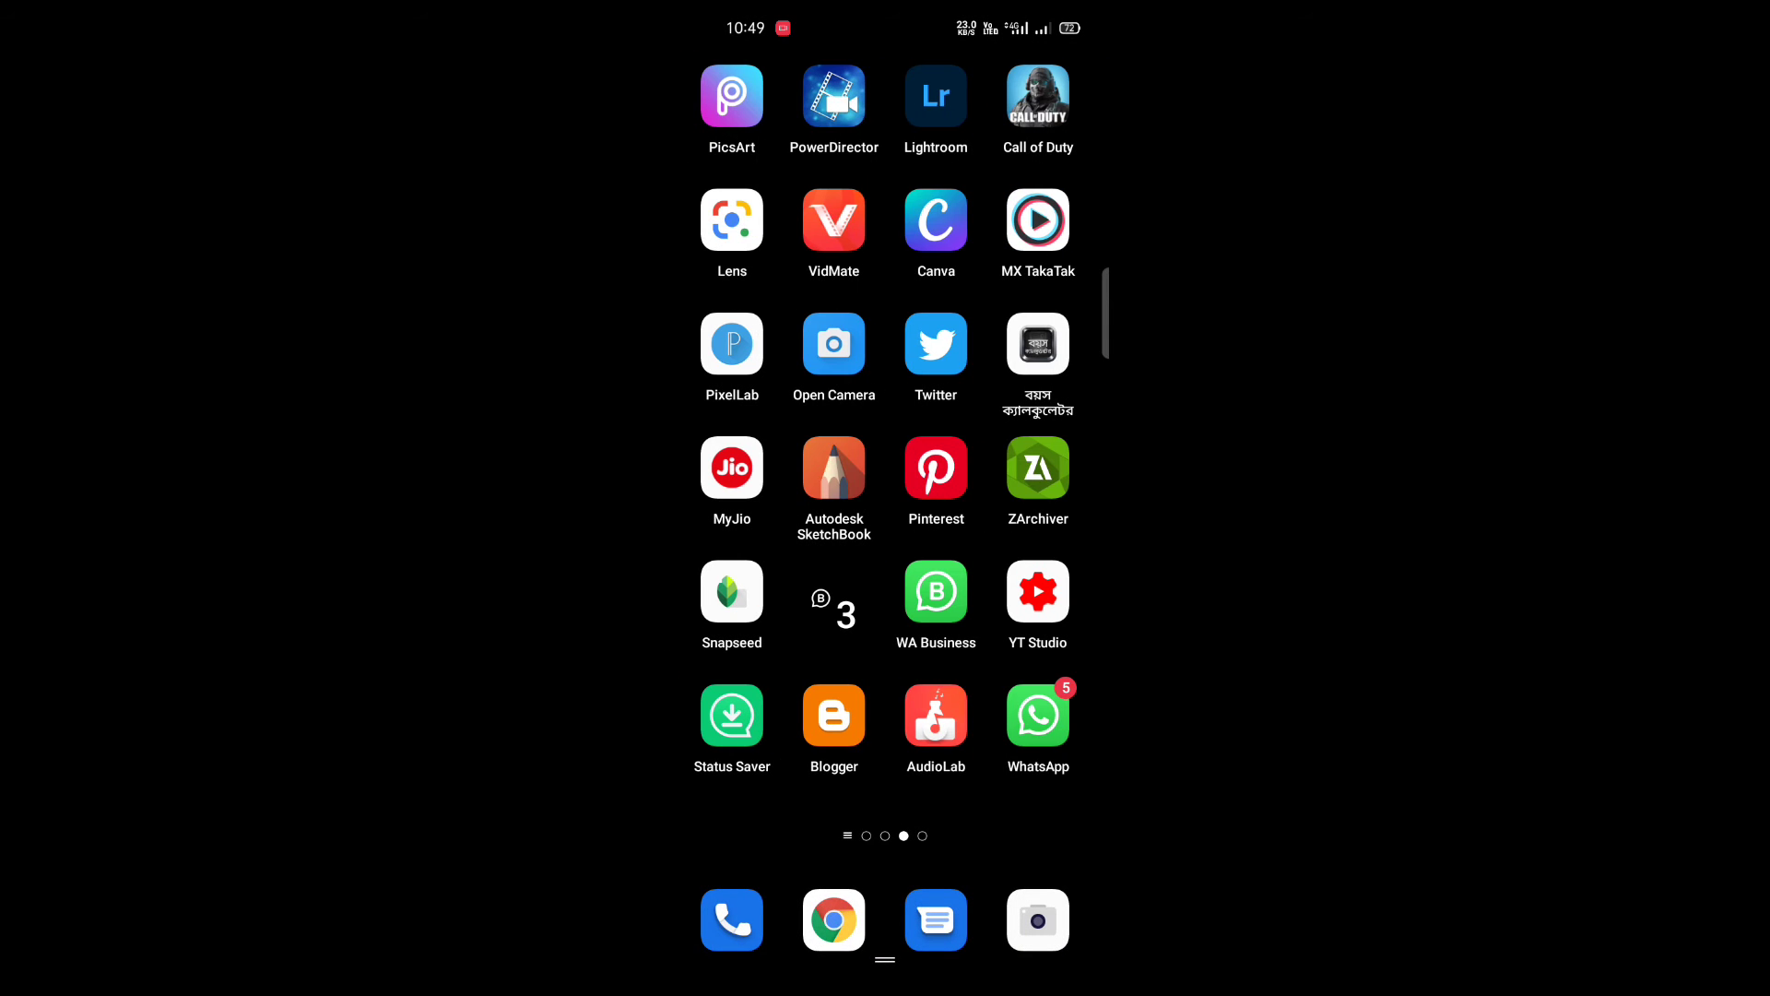
{"action": "left_click", "coordinate": [834, 467]}
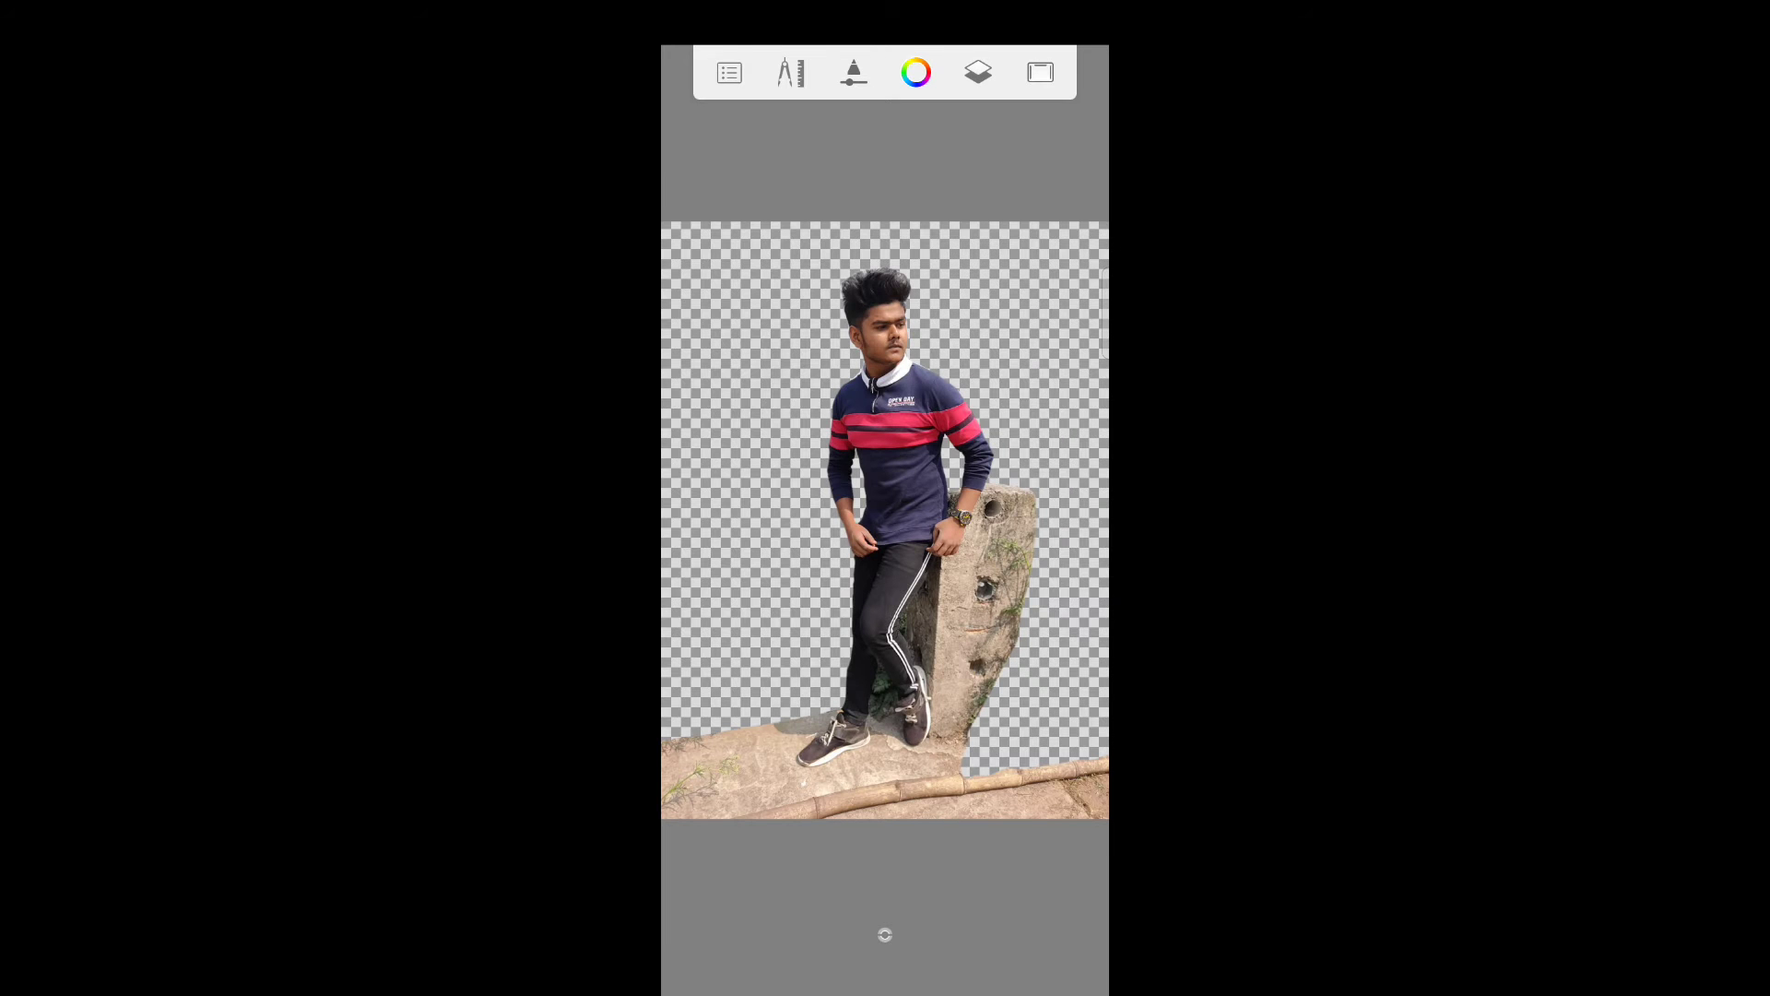
{"action": "scroll", "coordinate": [886, 516], "scroll_direction": "down", "scroll_amount": 2}
{"action": "left_click", "coordinate": [853, 72]}
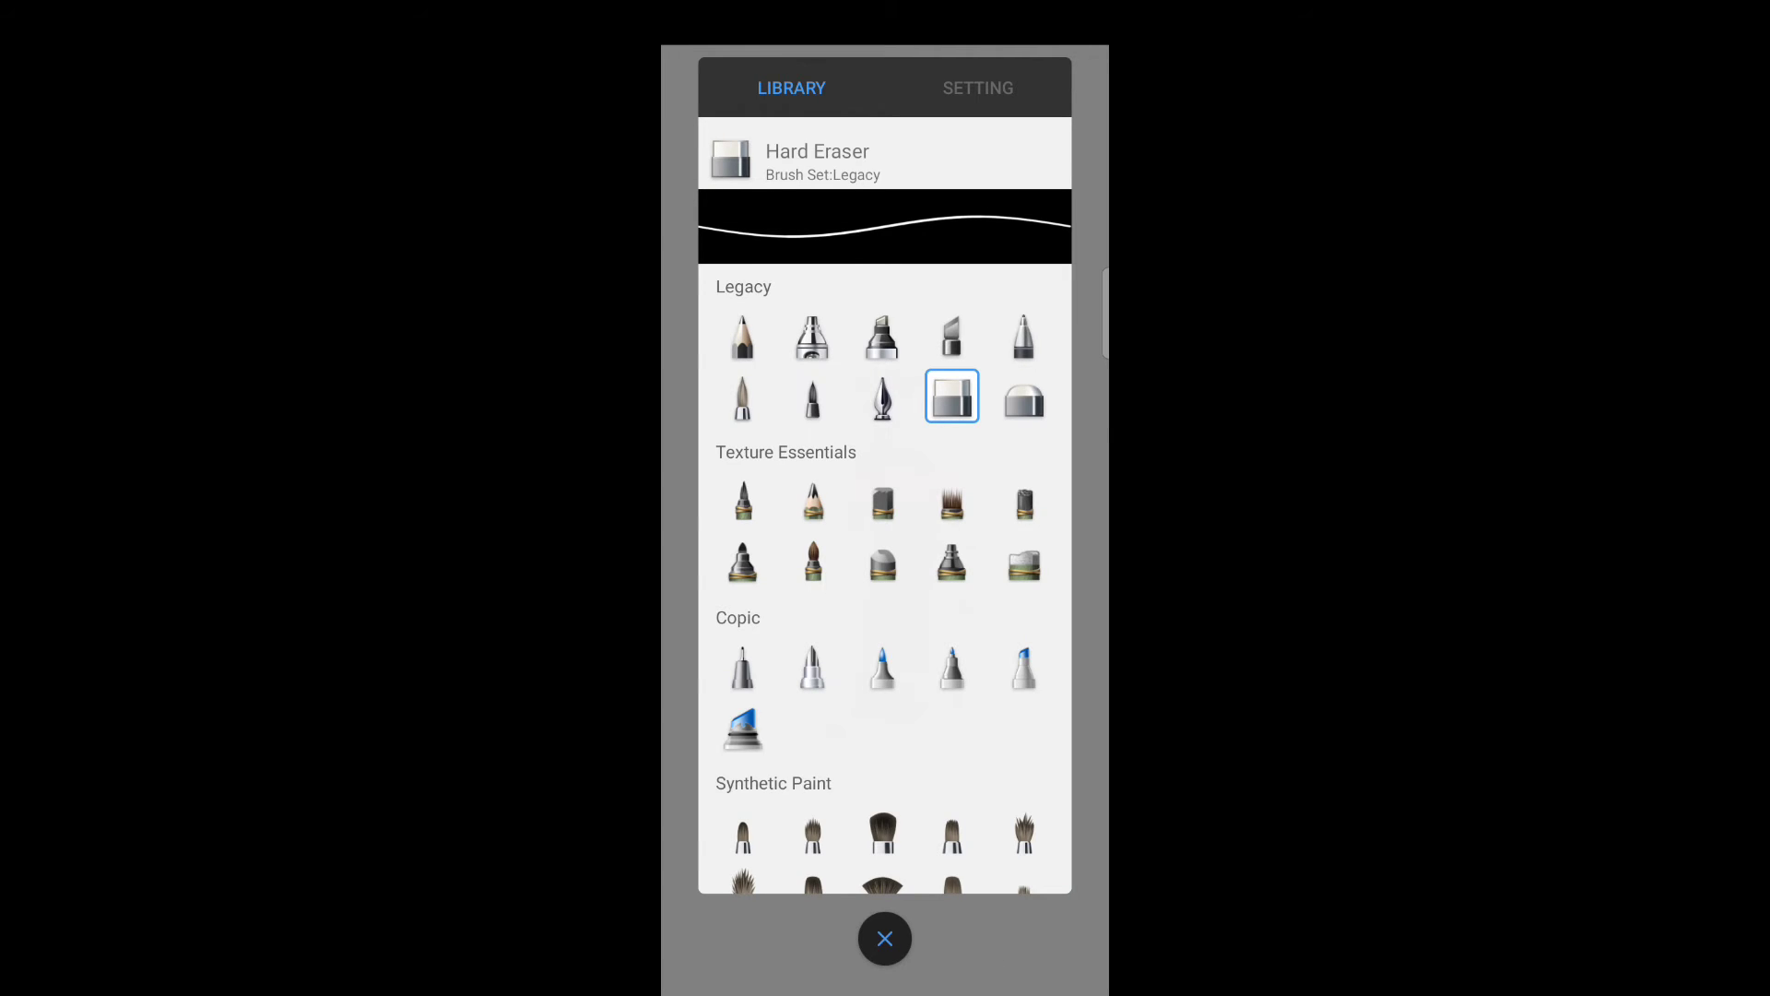
- Close the brush panel, leave the sketch for Gallery and confirm Discard
{"action": "left_click", "coordinate": [979, 88]}
{"action": "left_click", "coordinate": [885, 939]}
{"action": "left_click", "coordinate": [745, 72]}
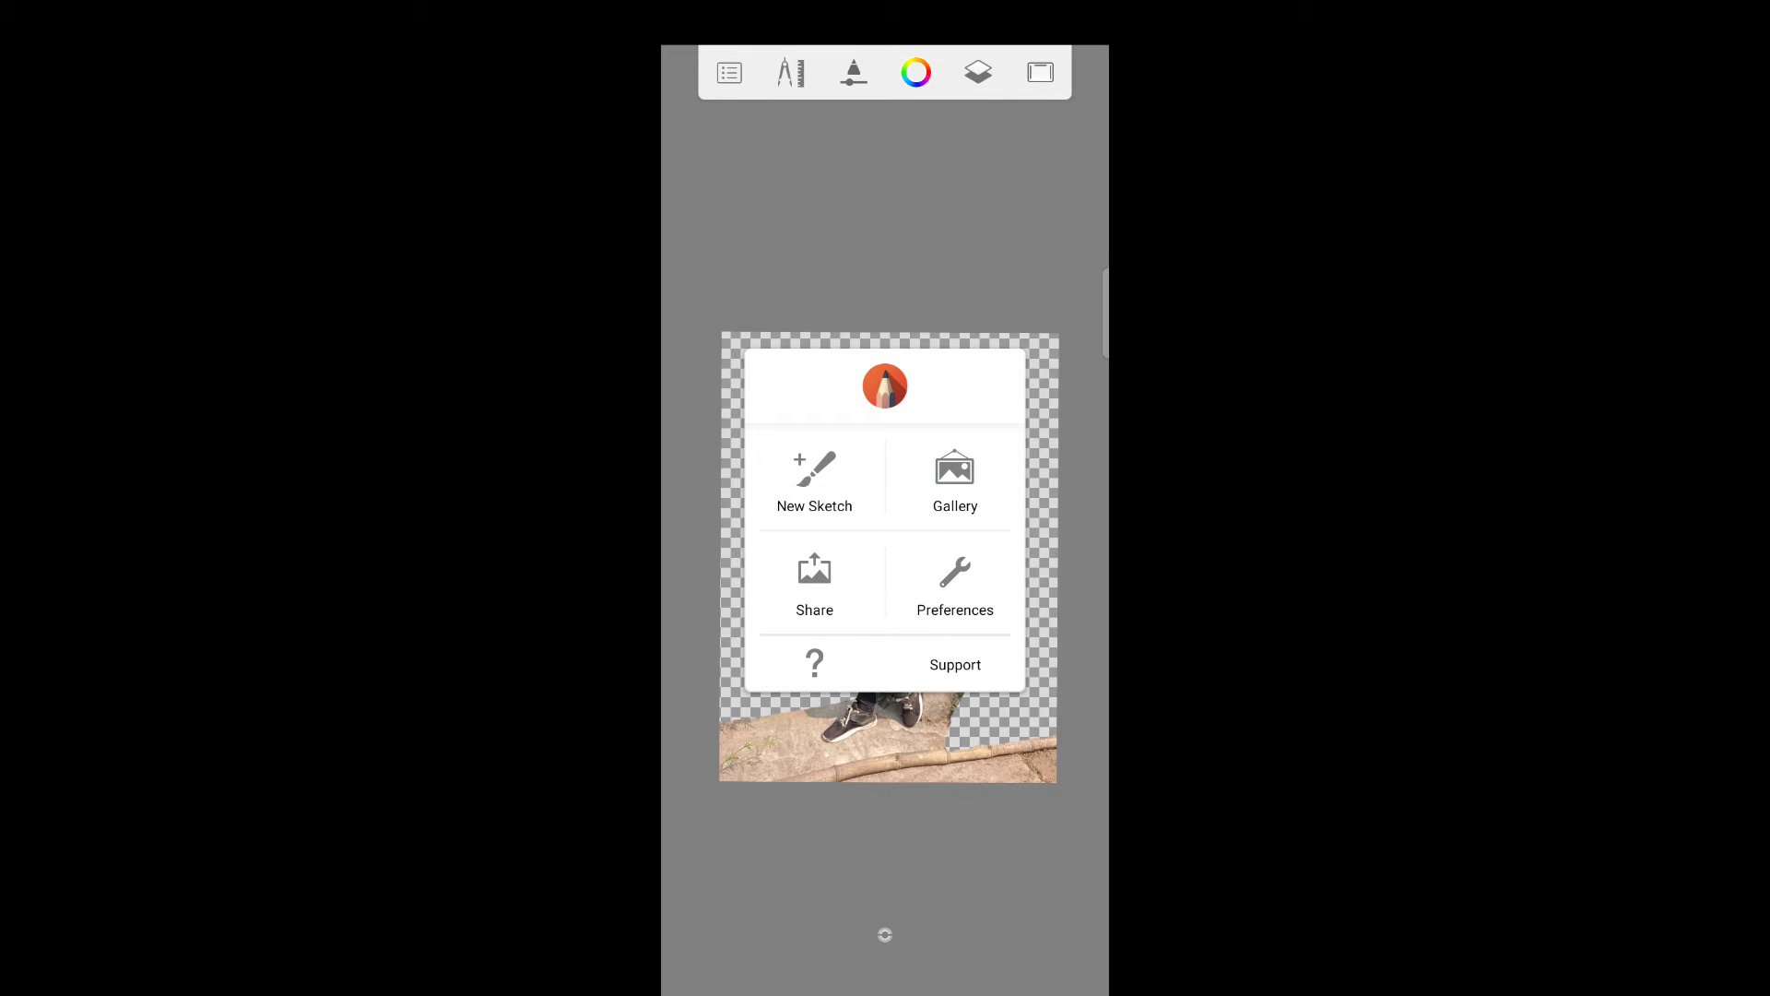
{"action": "left_click", "coordinate": [814, 479]}
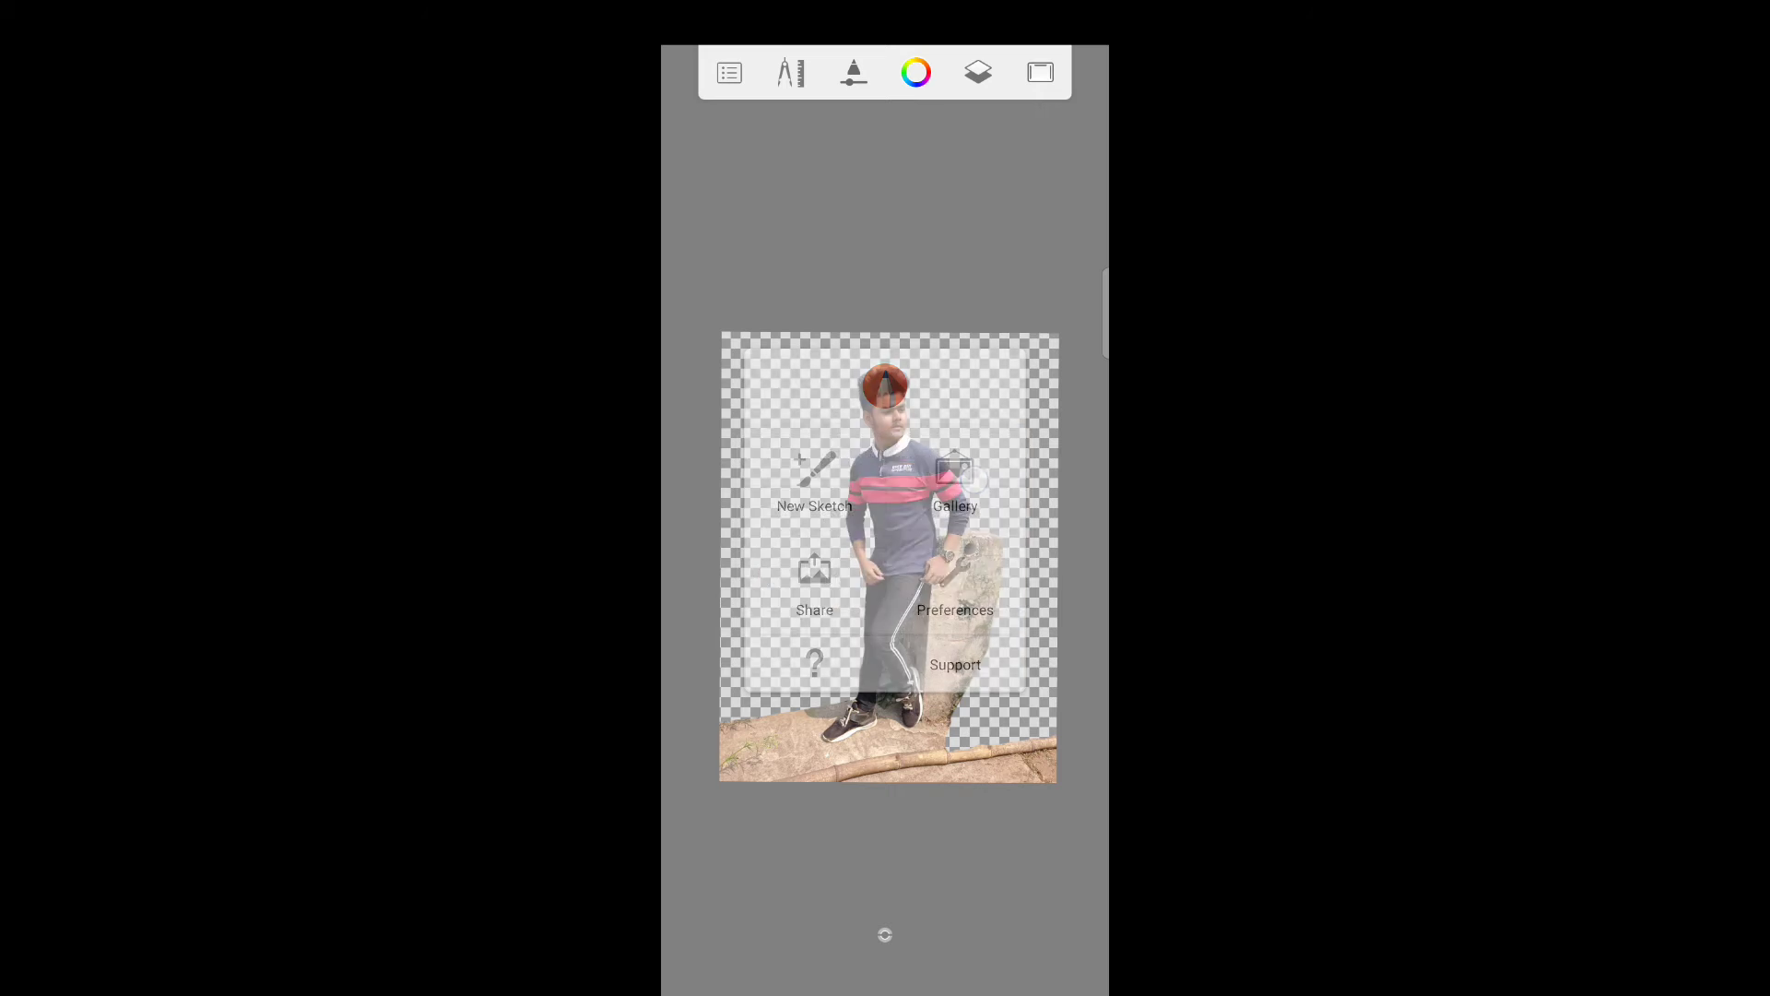
{"action": "left_click", "coordinate": [959, 579]}
{"action": "left_click", "coordinate": [1011, 583]}
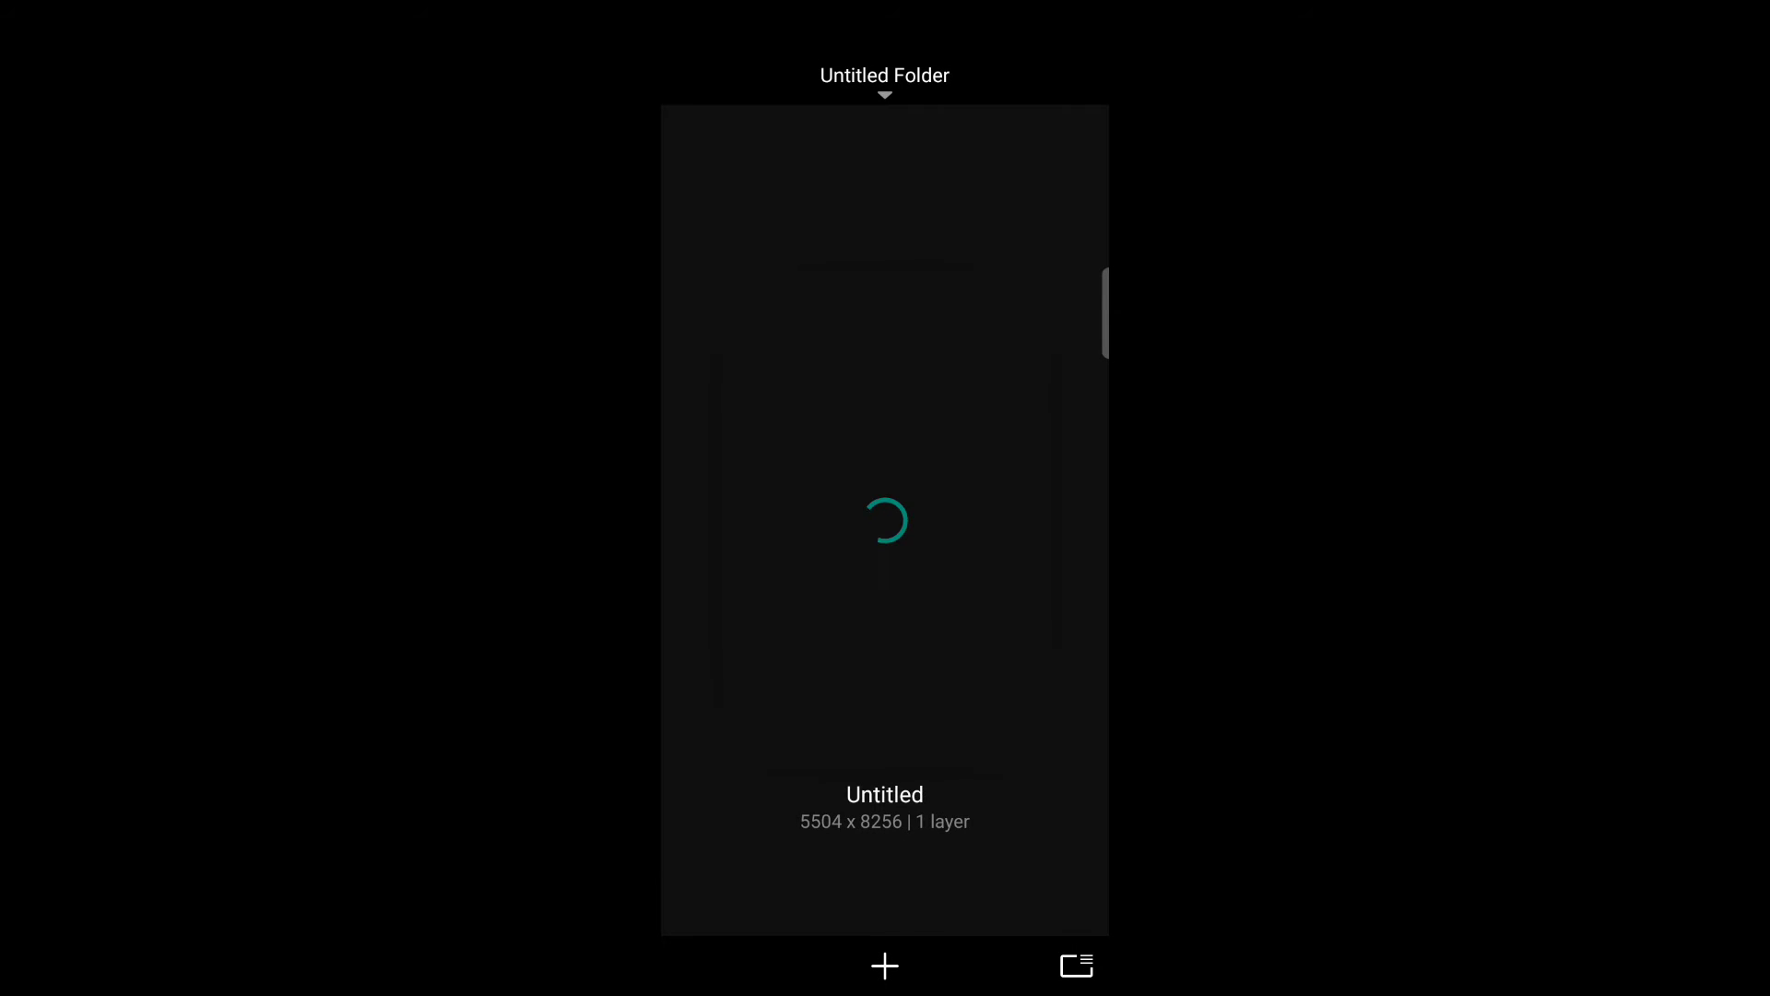
- Create a New from Image sketch using the yellow-shirt roadside photo from the Bluetooth album
{"action": "left_click", "coordinate": [885, 966]}
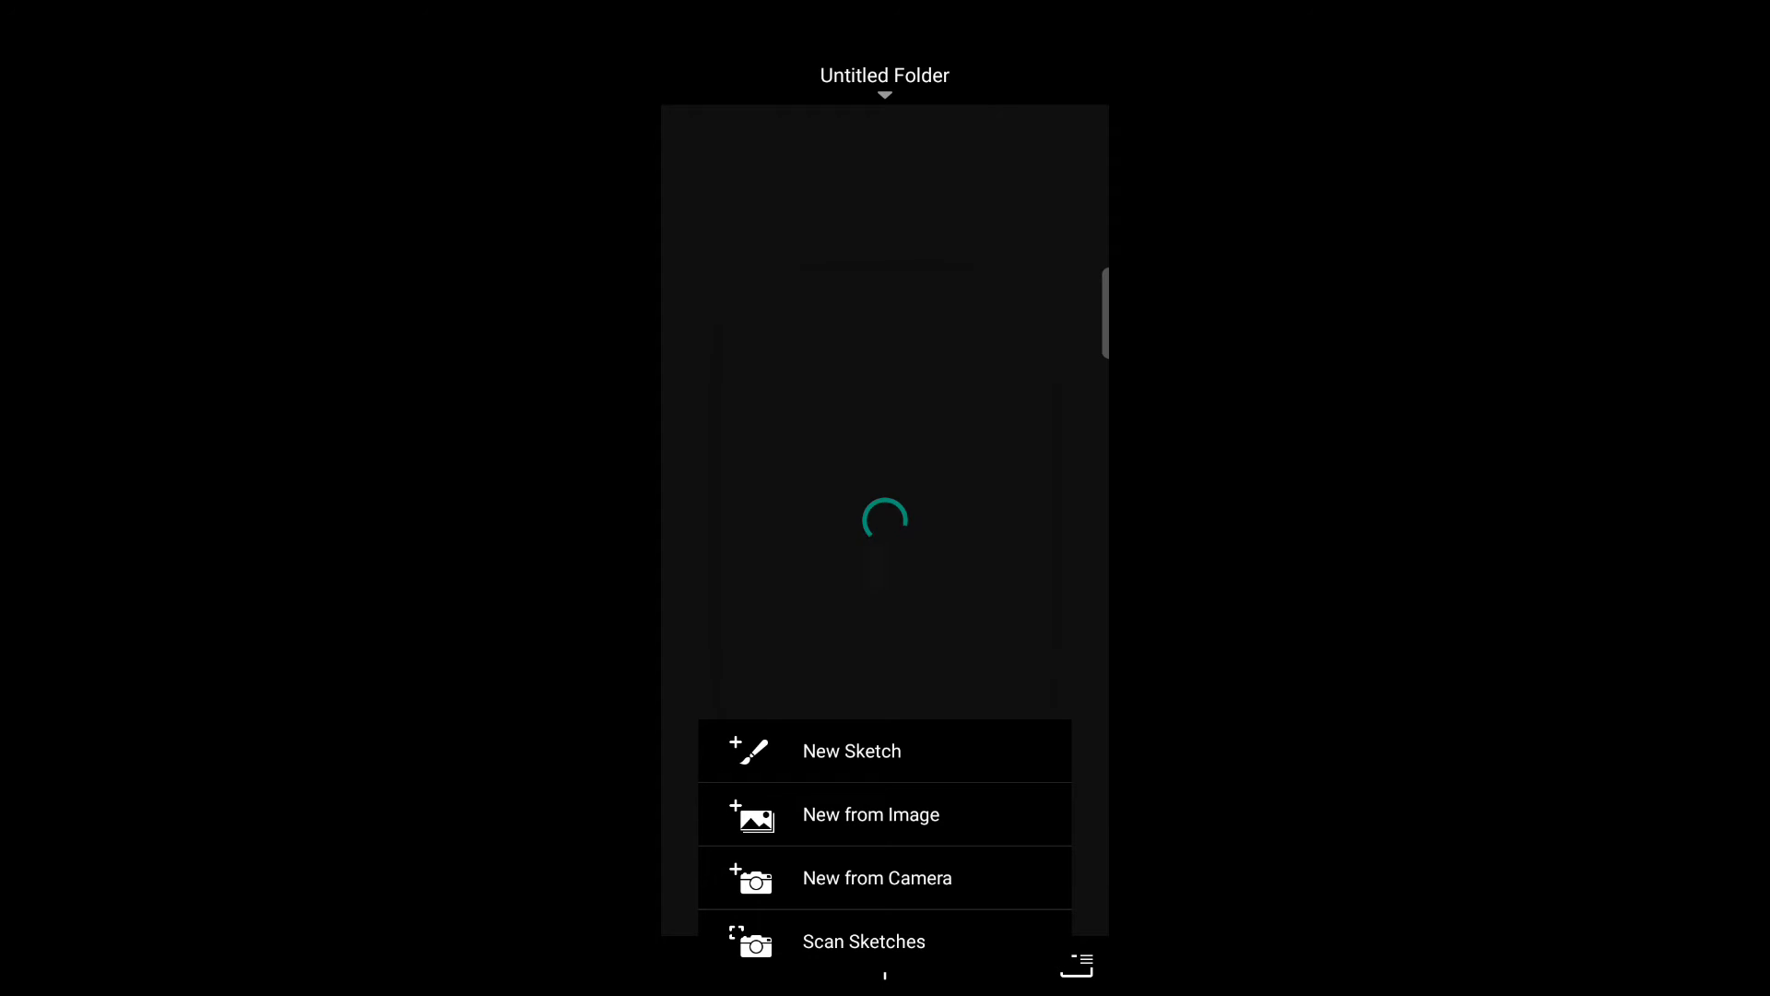
{"action": "left_click", "coordinate": [872, 814]}
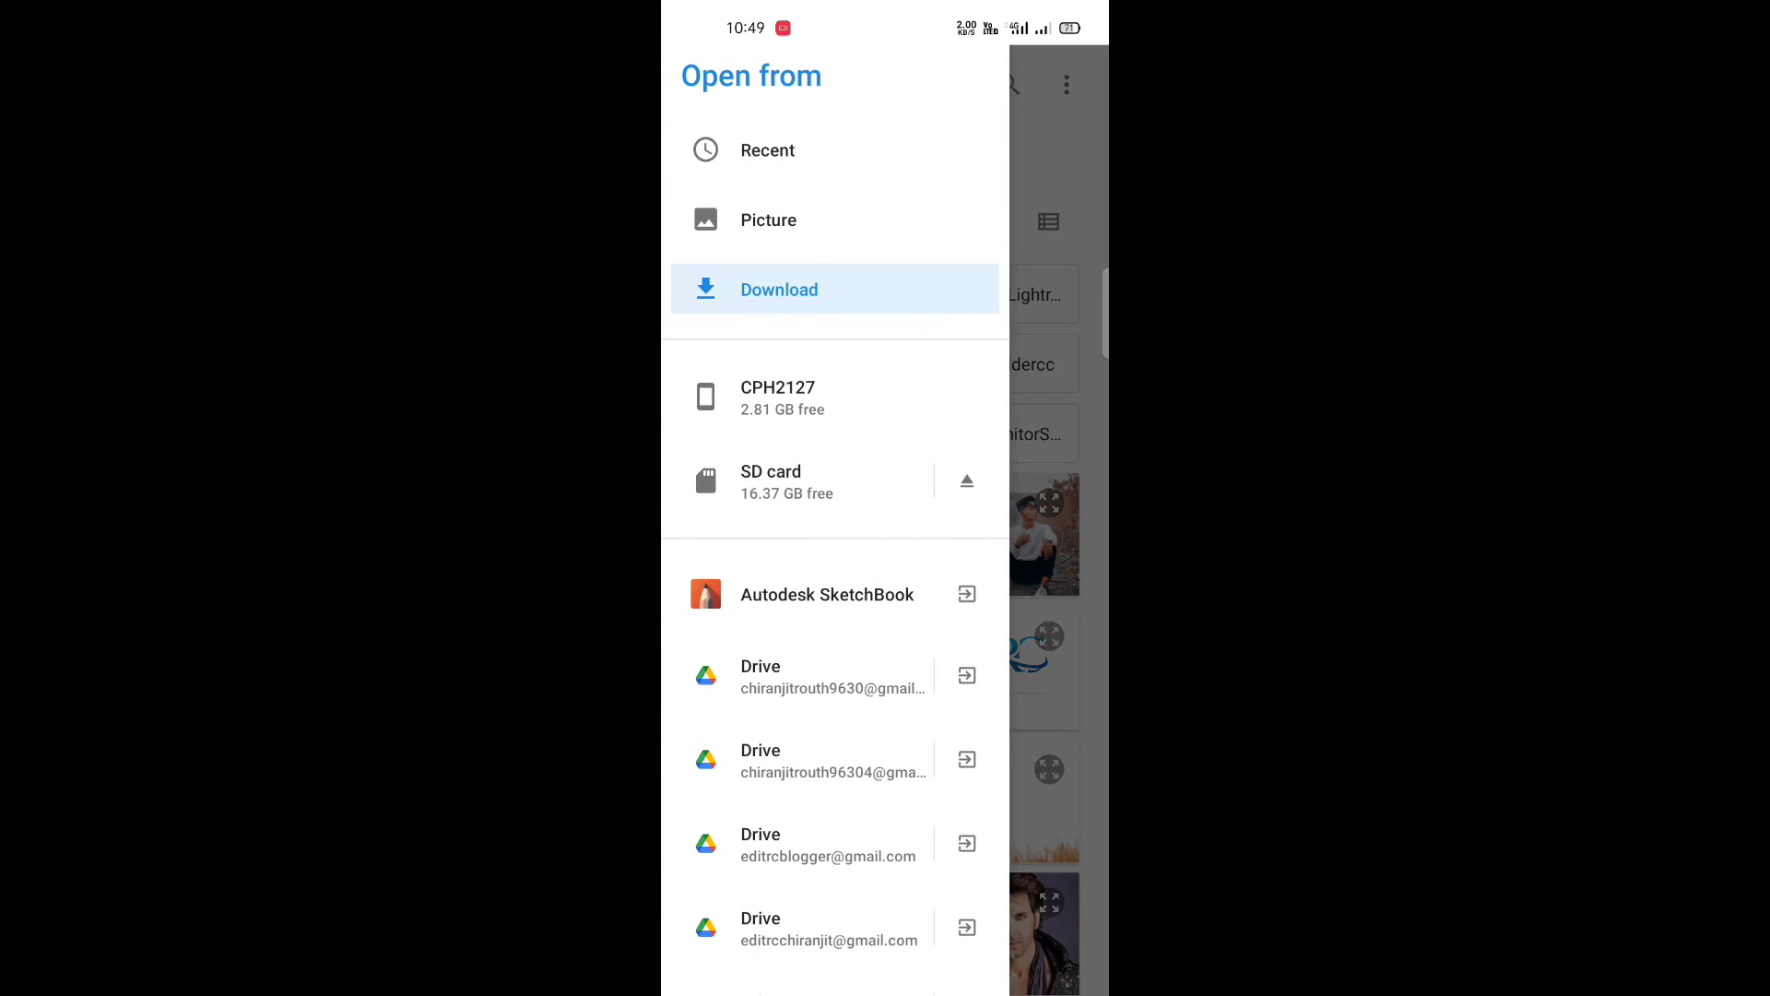
{"action": "scroll", "coordinate": [959, 657], "scroll_direction": "down", "scroll_amount": 5}
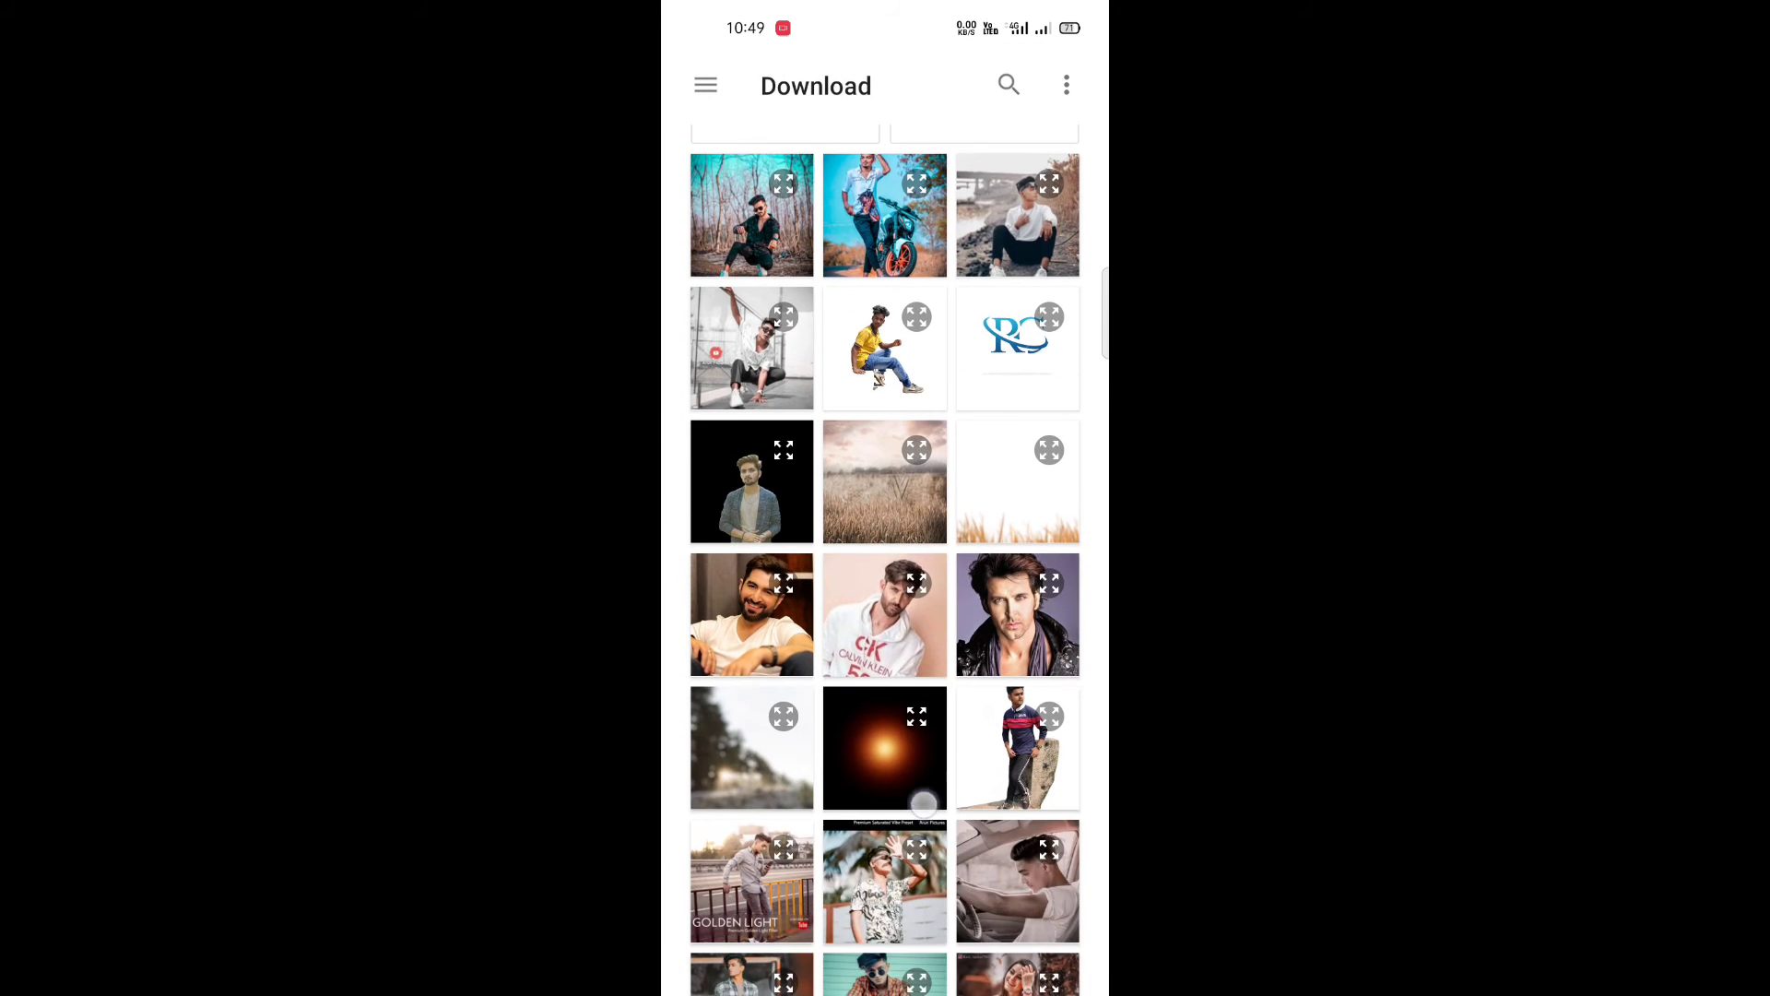
{"action": "scroll", "coordinate": [959, 657], "scroll_direction": "down", "scroll_amount": 2}
{"action": "scroll", "coordinate": [949, 701], "scroll_direction": "down", "scroll_amount": 2}
{"action": "scroll", "coordinate": [936, 756], "scroll_direction": "down", "scroll_amount": 10}
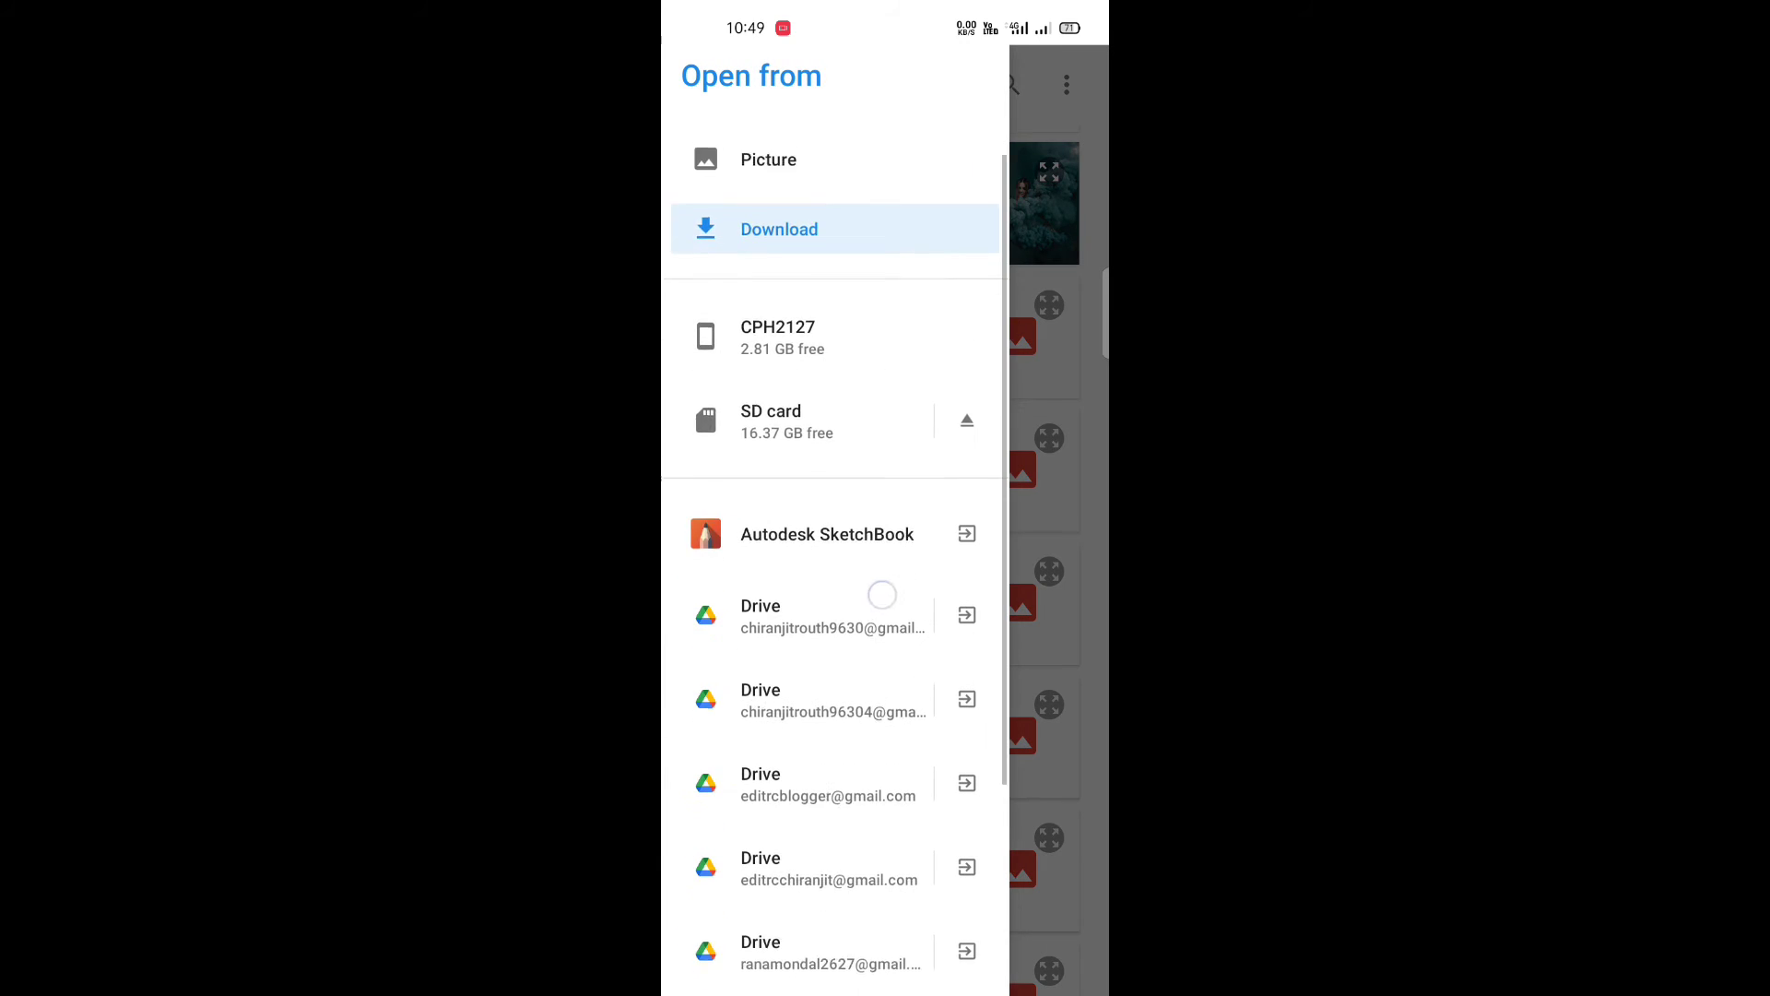
{"action": "scroll", "coordinate": [881, 593], "scroll_direction": "down", "scroll_amount": 4}
{"action": "left_click", "coordinate": [856, 756]}
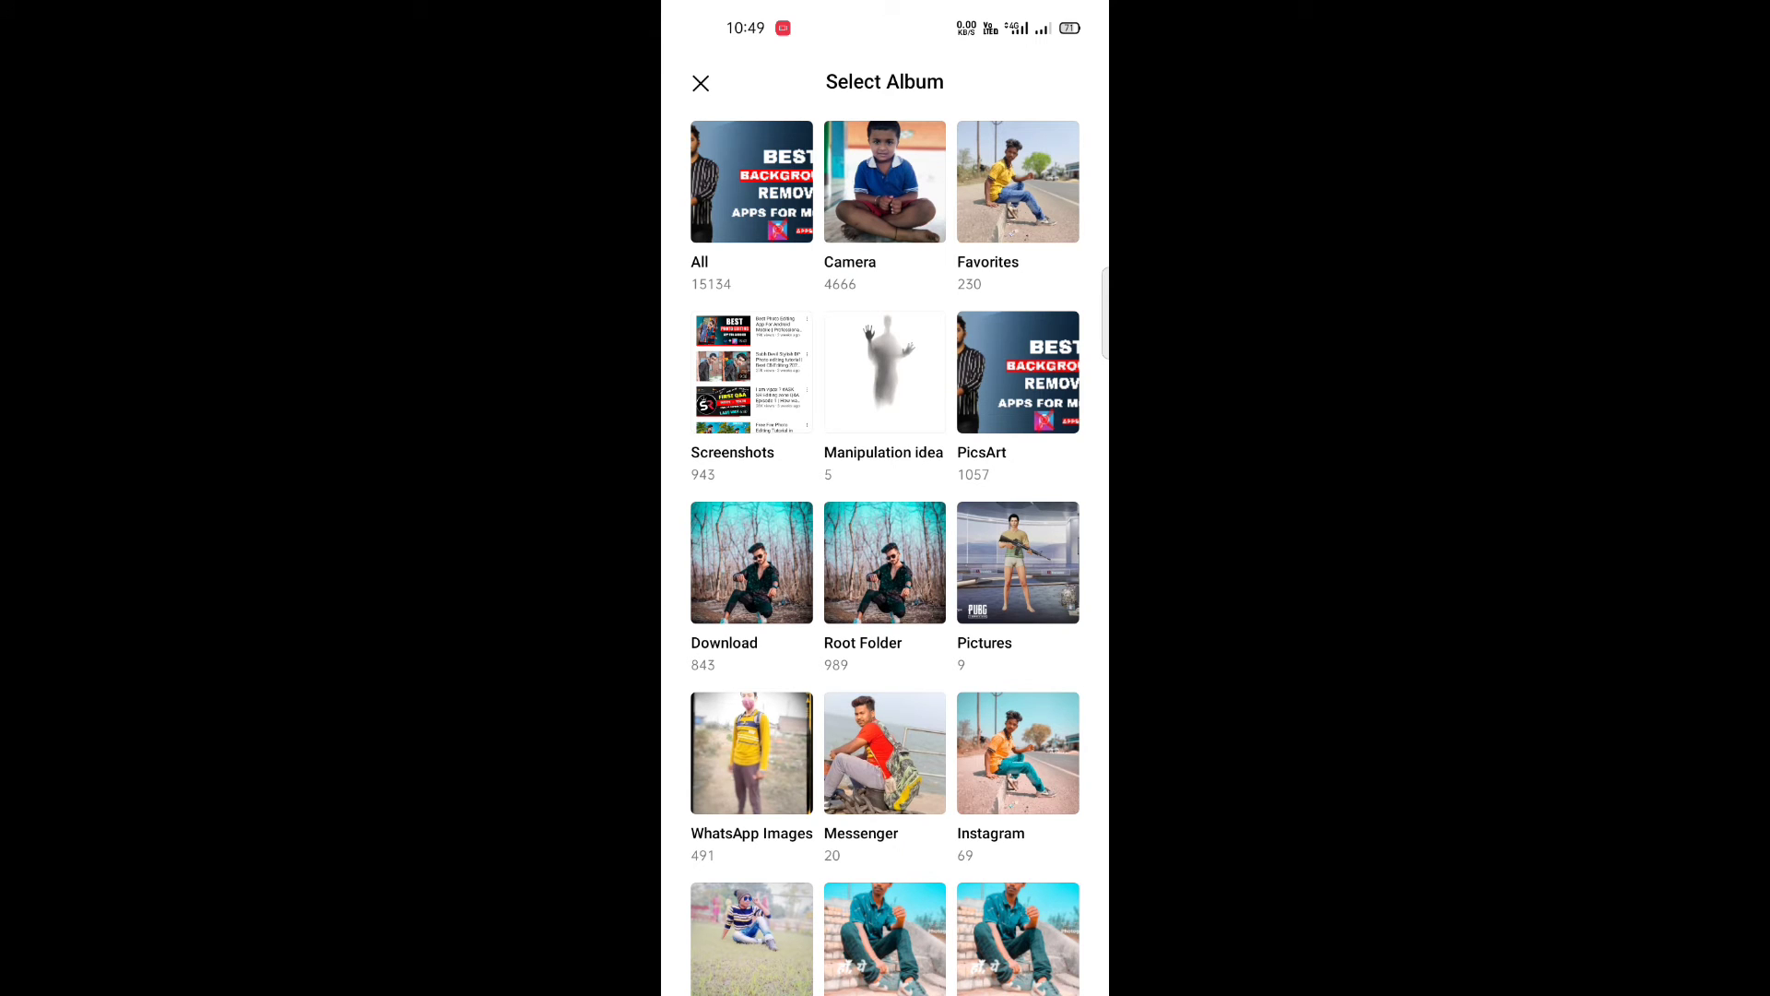
{"action": "scroll", "coordinate": [984, 779], "scroll_direction": "down", "scroll_amount": 5}
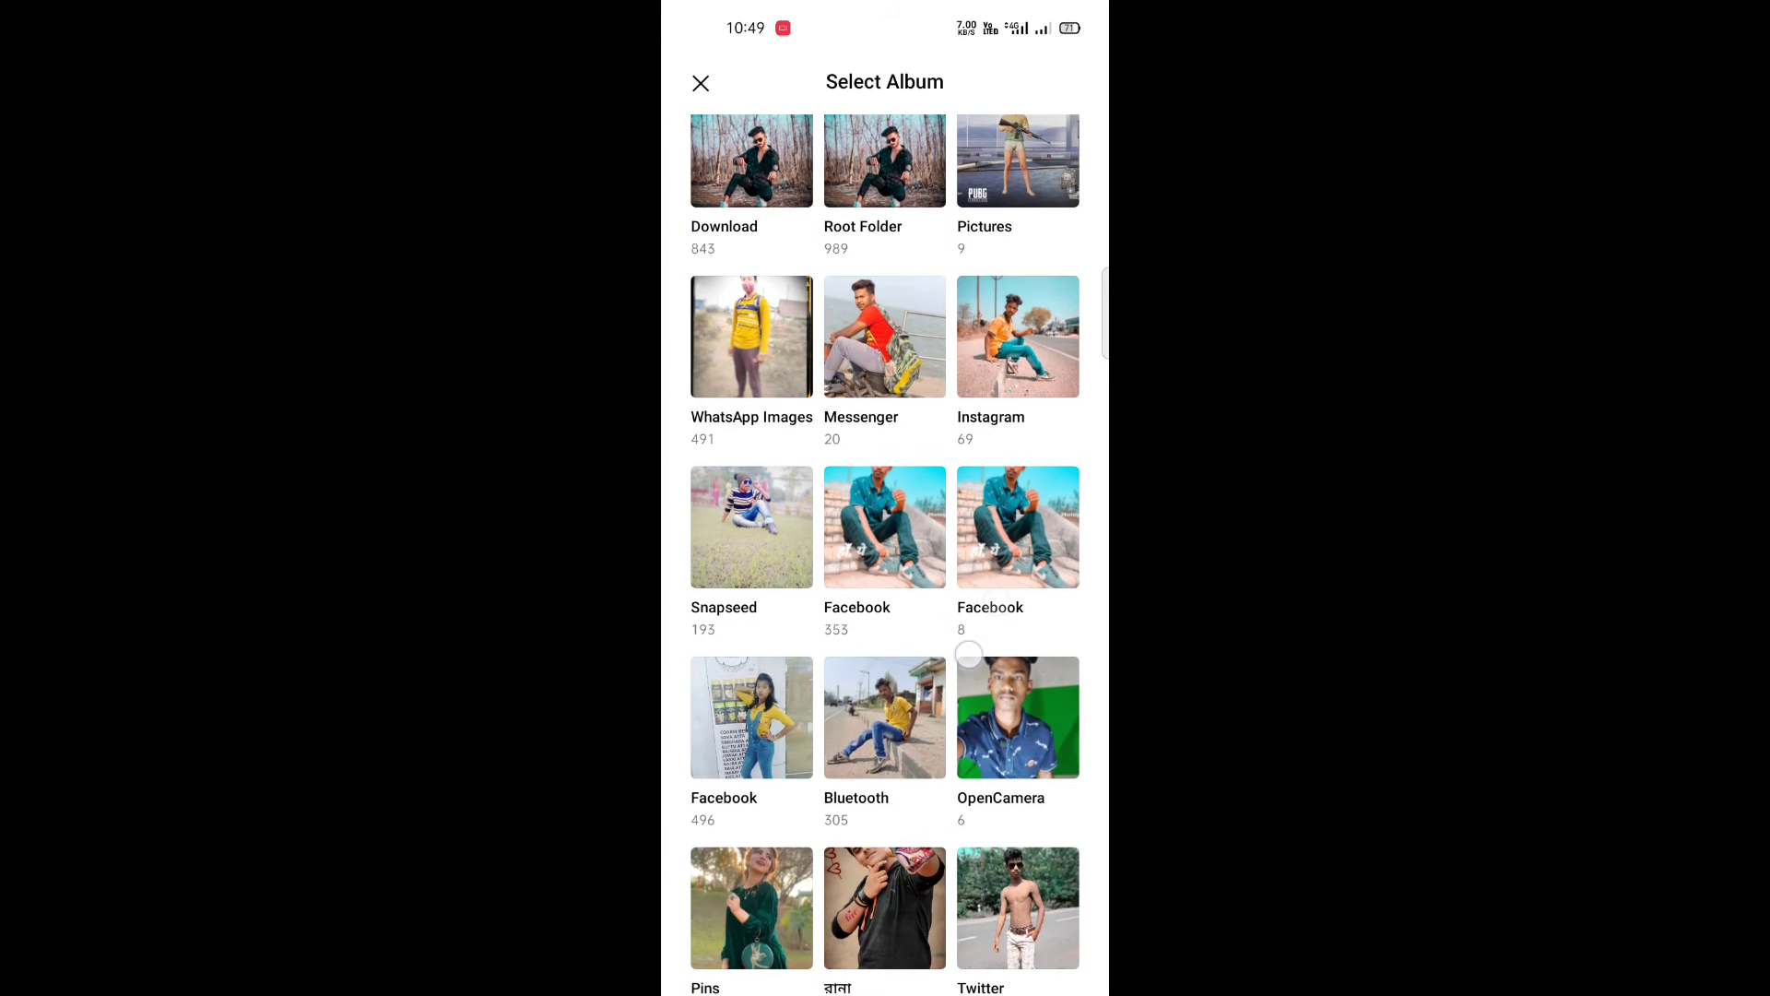
{"action": "left_click", "coordinate": [884, 718]}
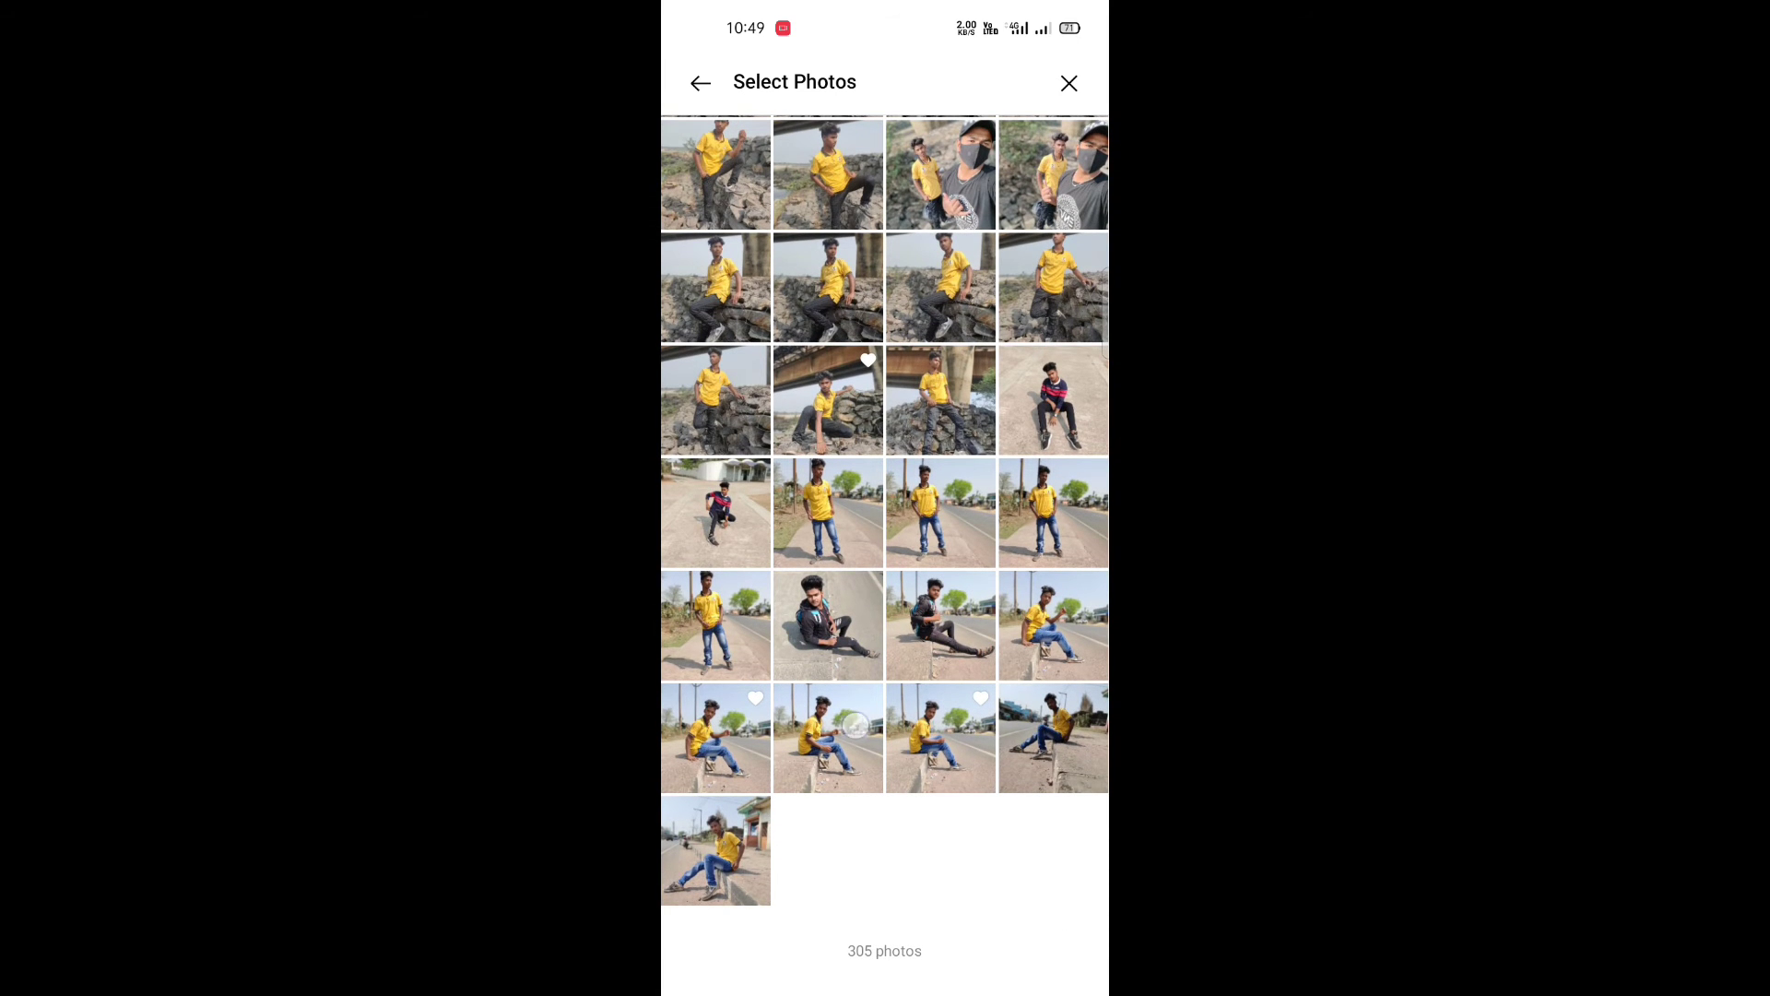
{"action": "left_click", "coordinate": [856, 725]}
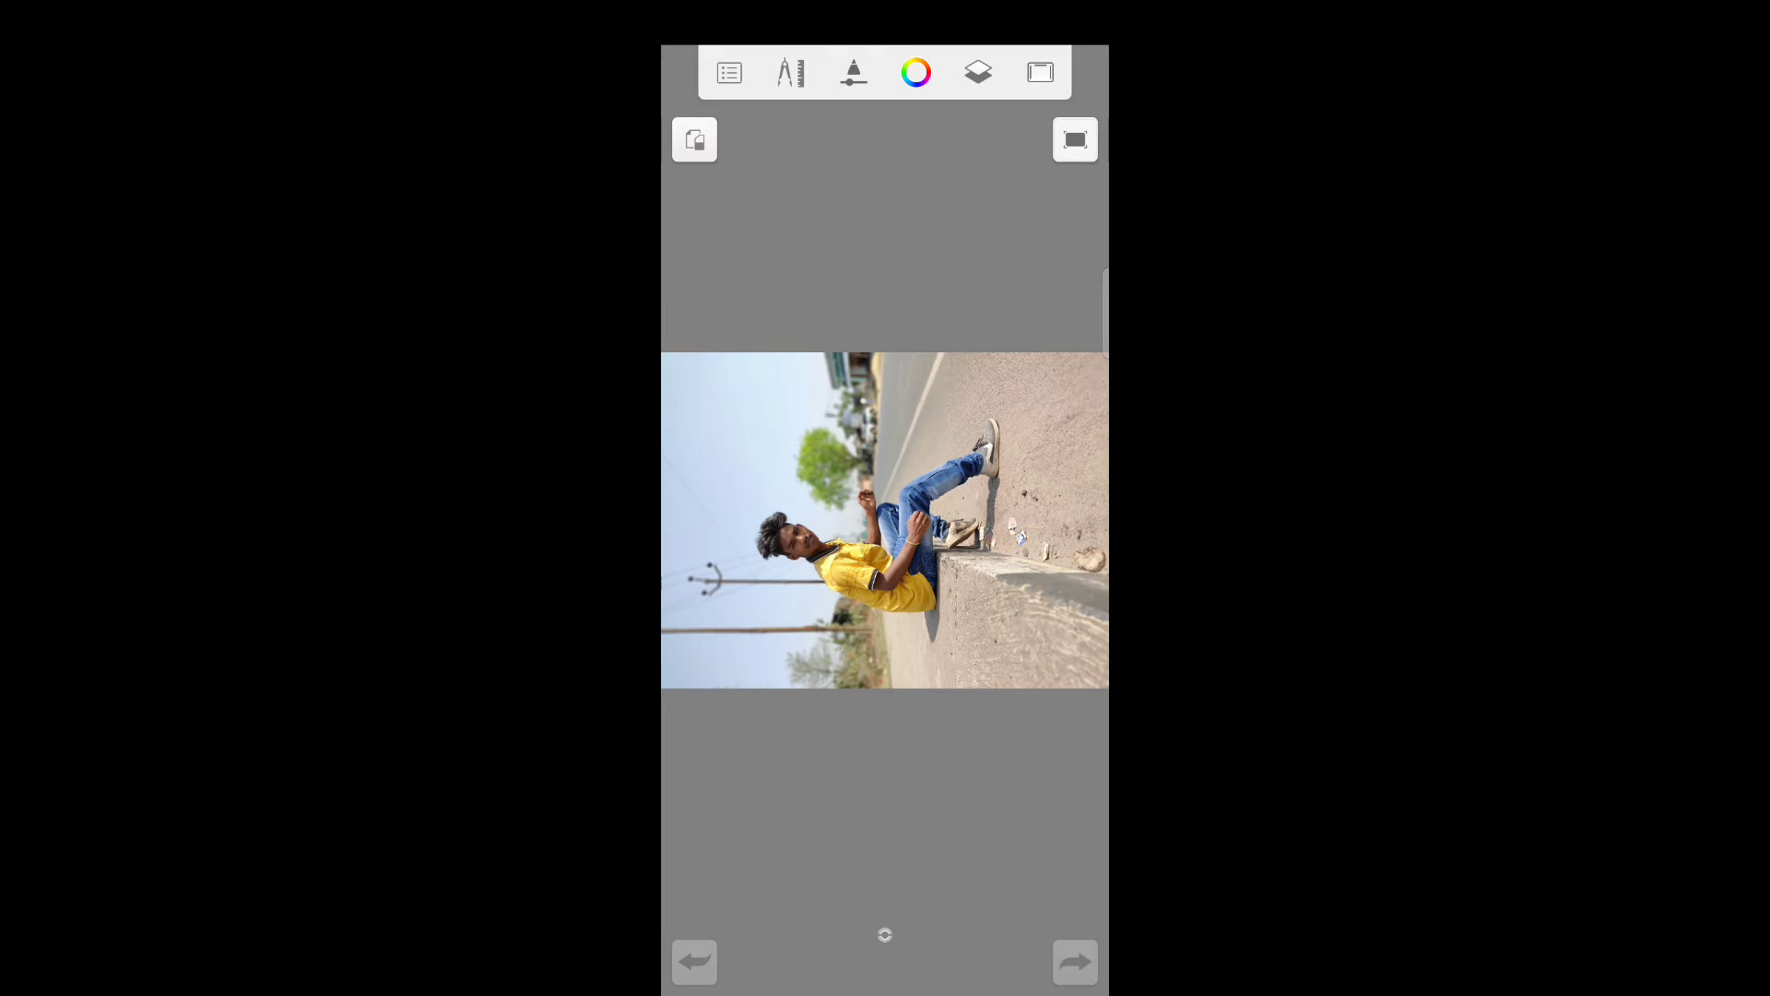
- Straighten the imported photo and raise the Hard Eraser size to about 511
{"action": "mouse_move", "coordinate": [968, 407]}
{"action": "left_mouse_down"}
{"action": "mouse_move", "coordinate": [957, 451]}
{"action": "mouse_move", "coordinate": [979, 389]}
{"action": "left_mouse_up"}
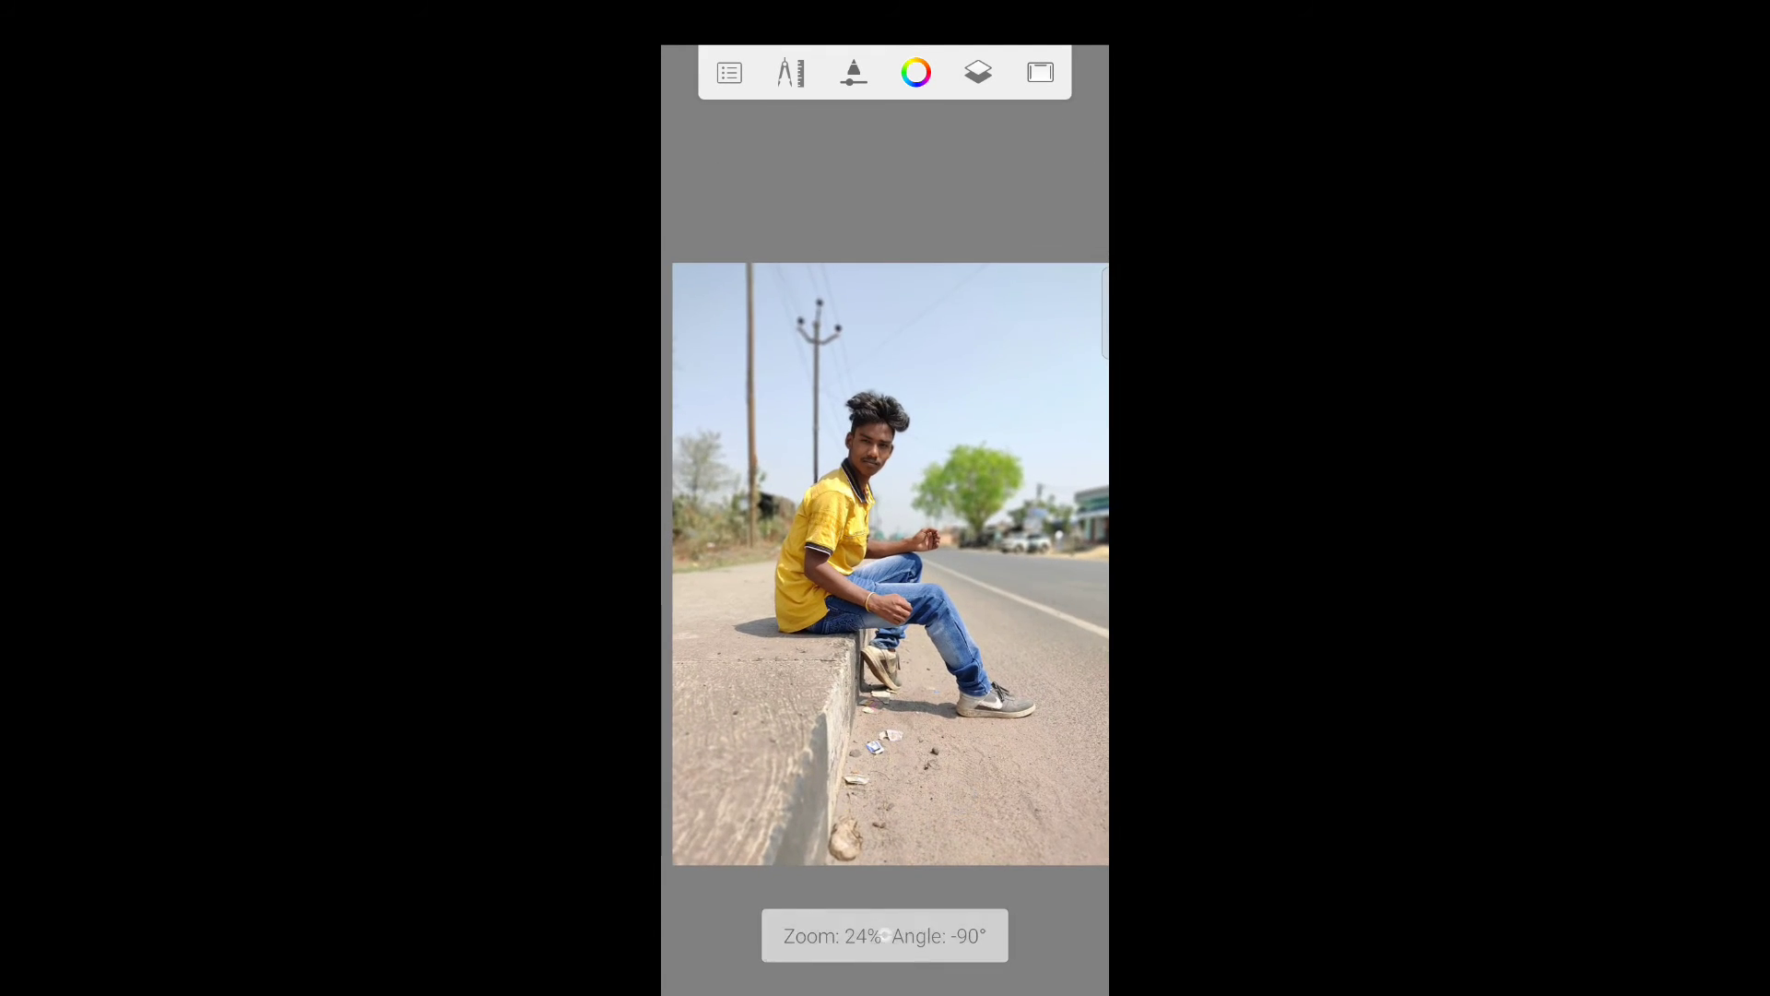
{"action": "left_click", "coordinate": [854, 72]}
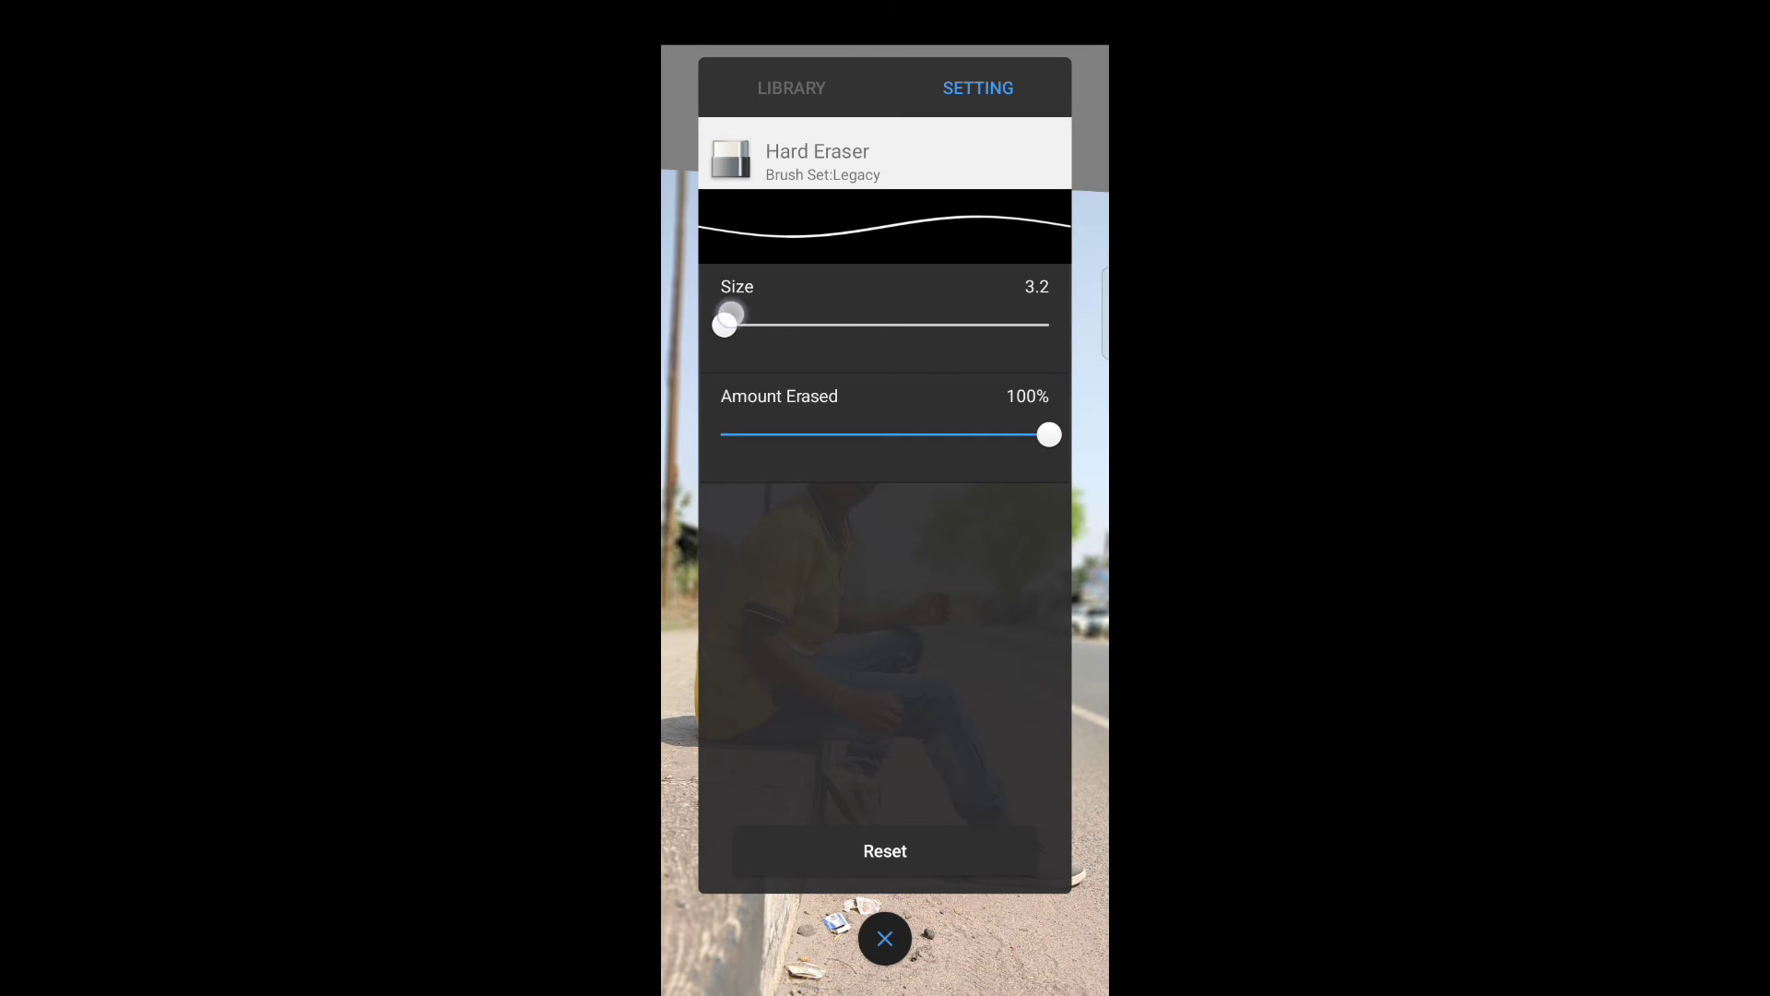
{"action": "left_click_drag", "start_coordinate": [731, 315], "coordinate": [938, 356]}
{"action": "left_click", "coordinate": [784, 101]}
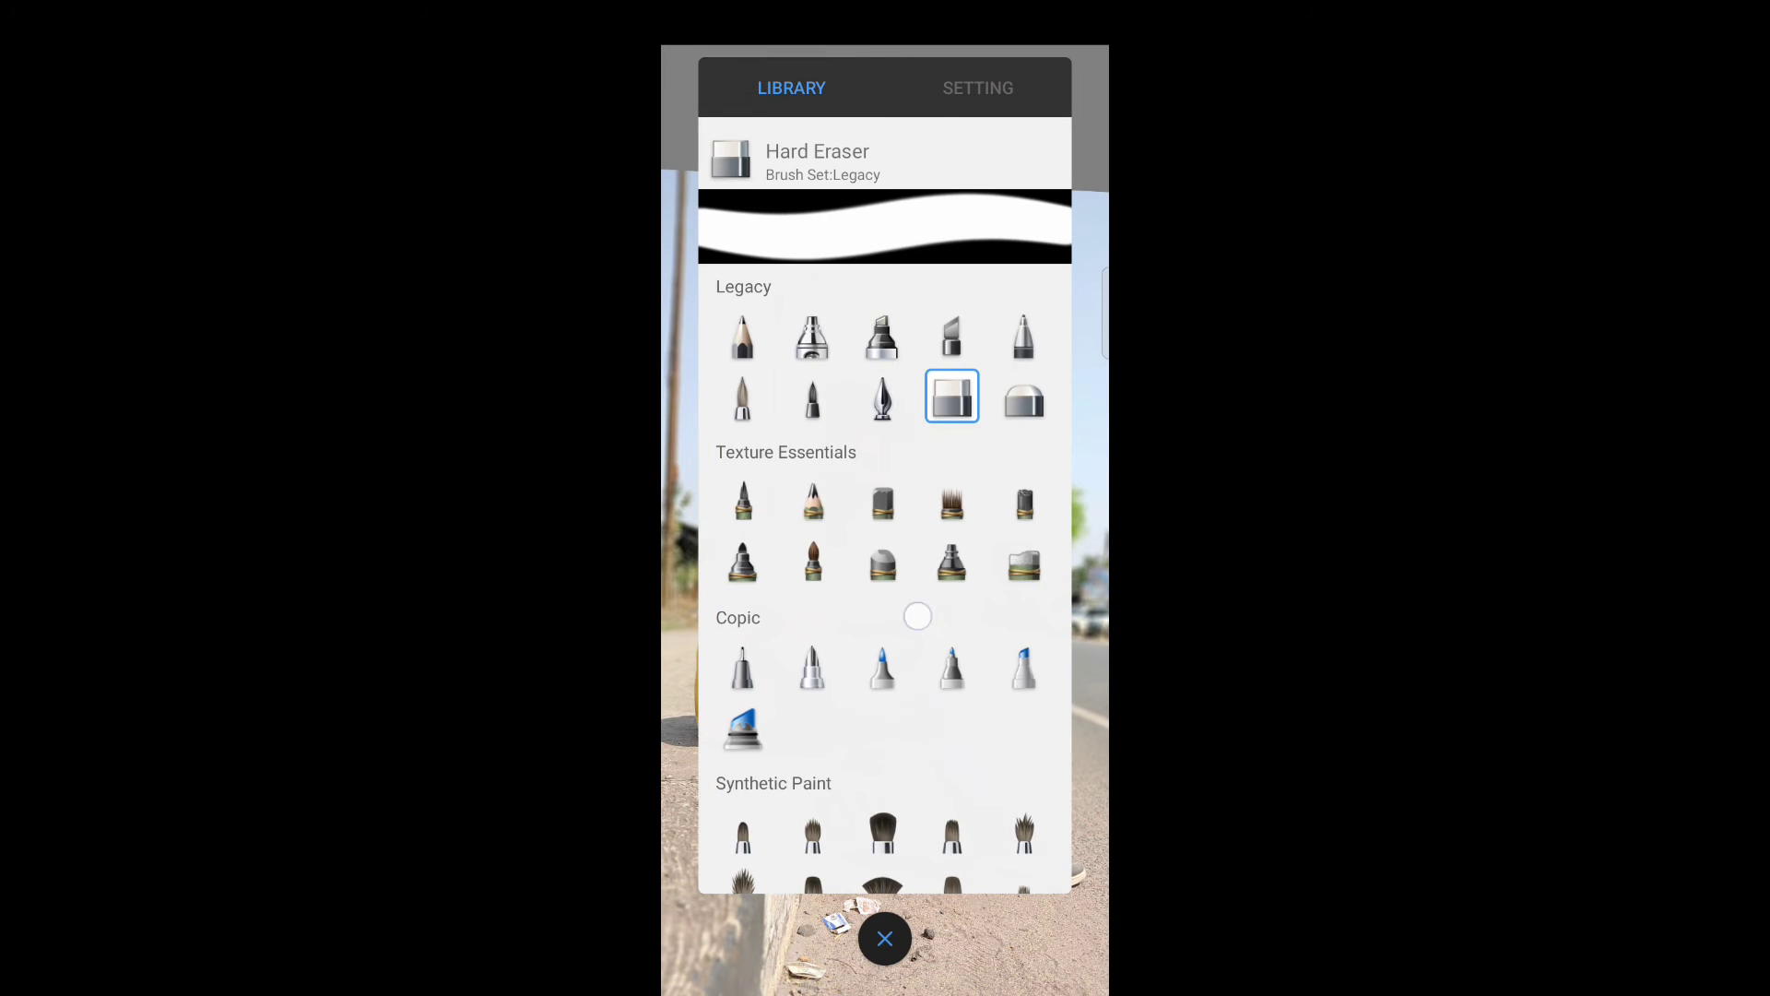
{"action": "left_click_drag", "start_coordinate": [917, 616], "coordinate": [917, 843]}
{"action": "left_click_drag", "start_coordinate": [916, 571], "coordinate": [916, 415]}
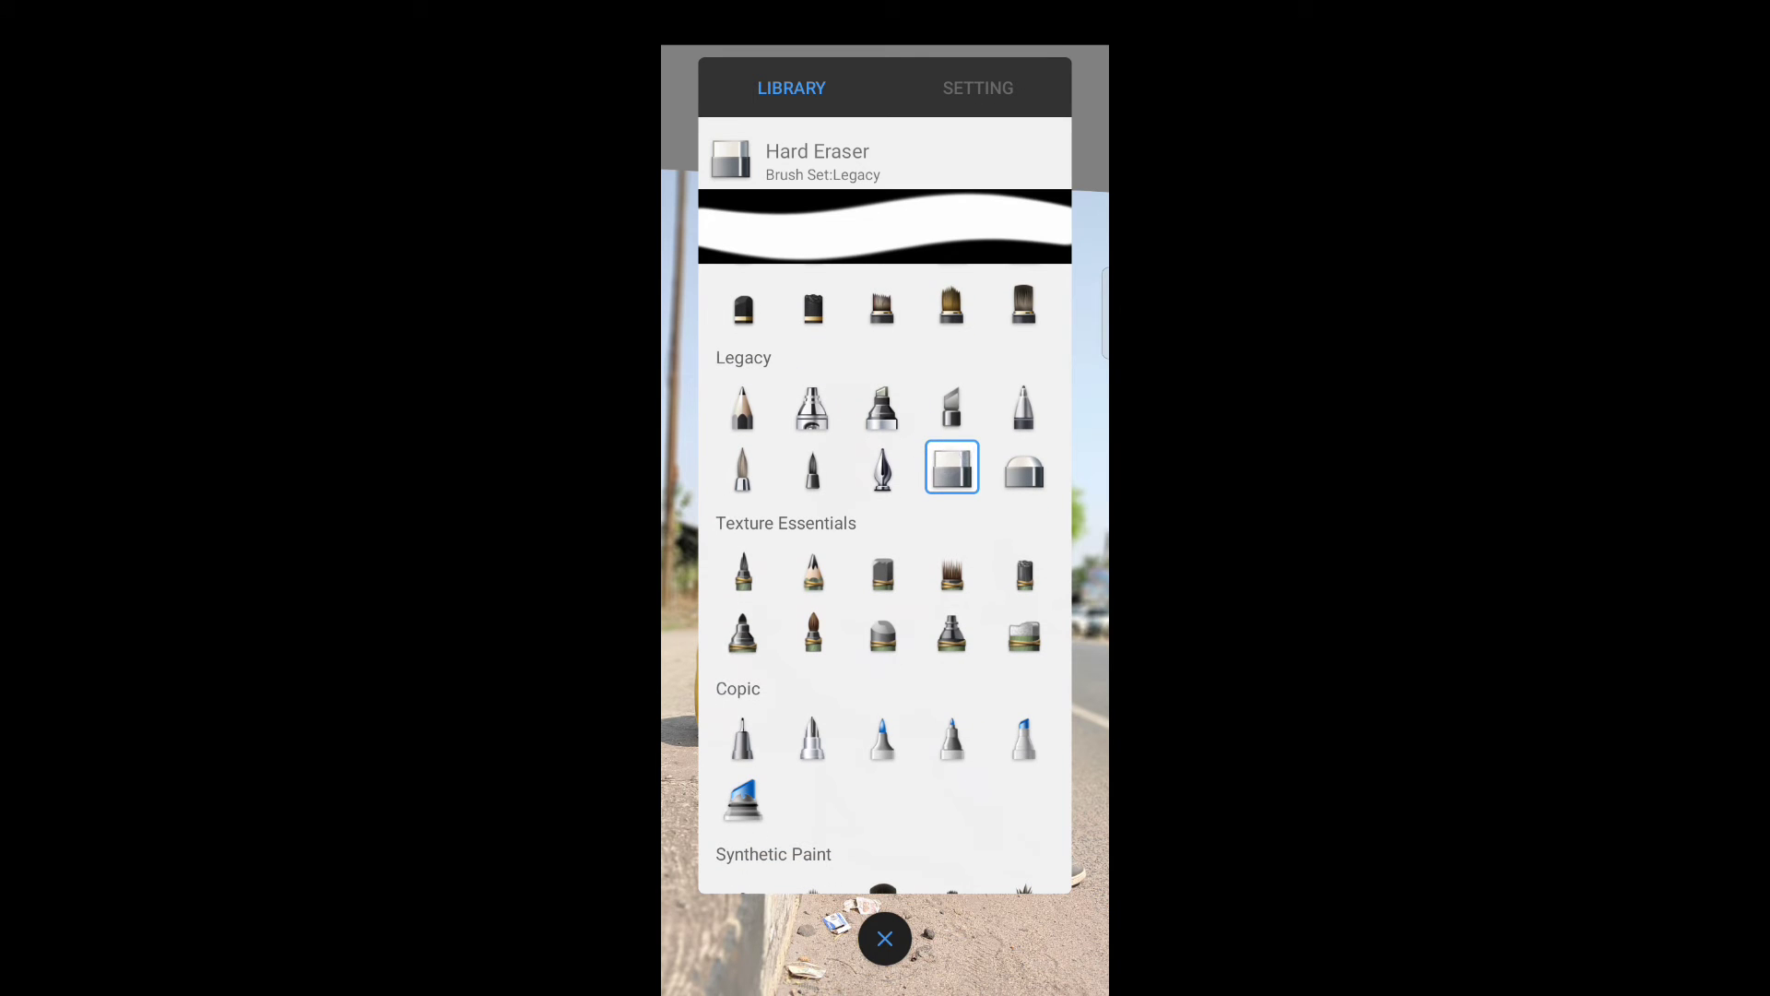
{"action": "left_click", "coordinate": [978, 88]}
{"action": "left_click_drag", "start_coordinate": [937, 324], "coordinate": [1048, 324]}
- Erase the background at the top-left corner and down the photo's left edge
{"action": "left_click", "coordinate": [886, 939]}
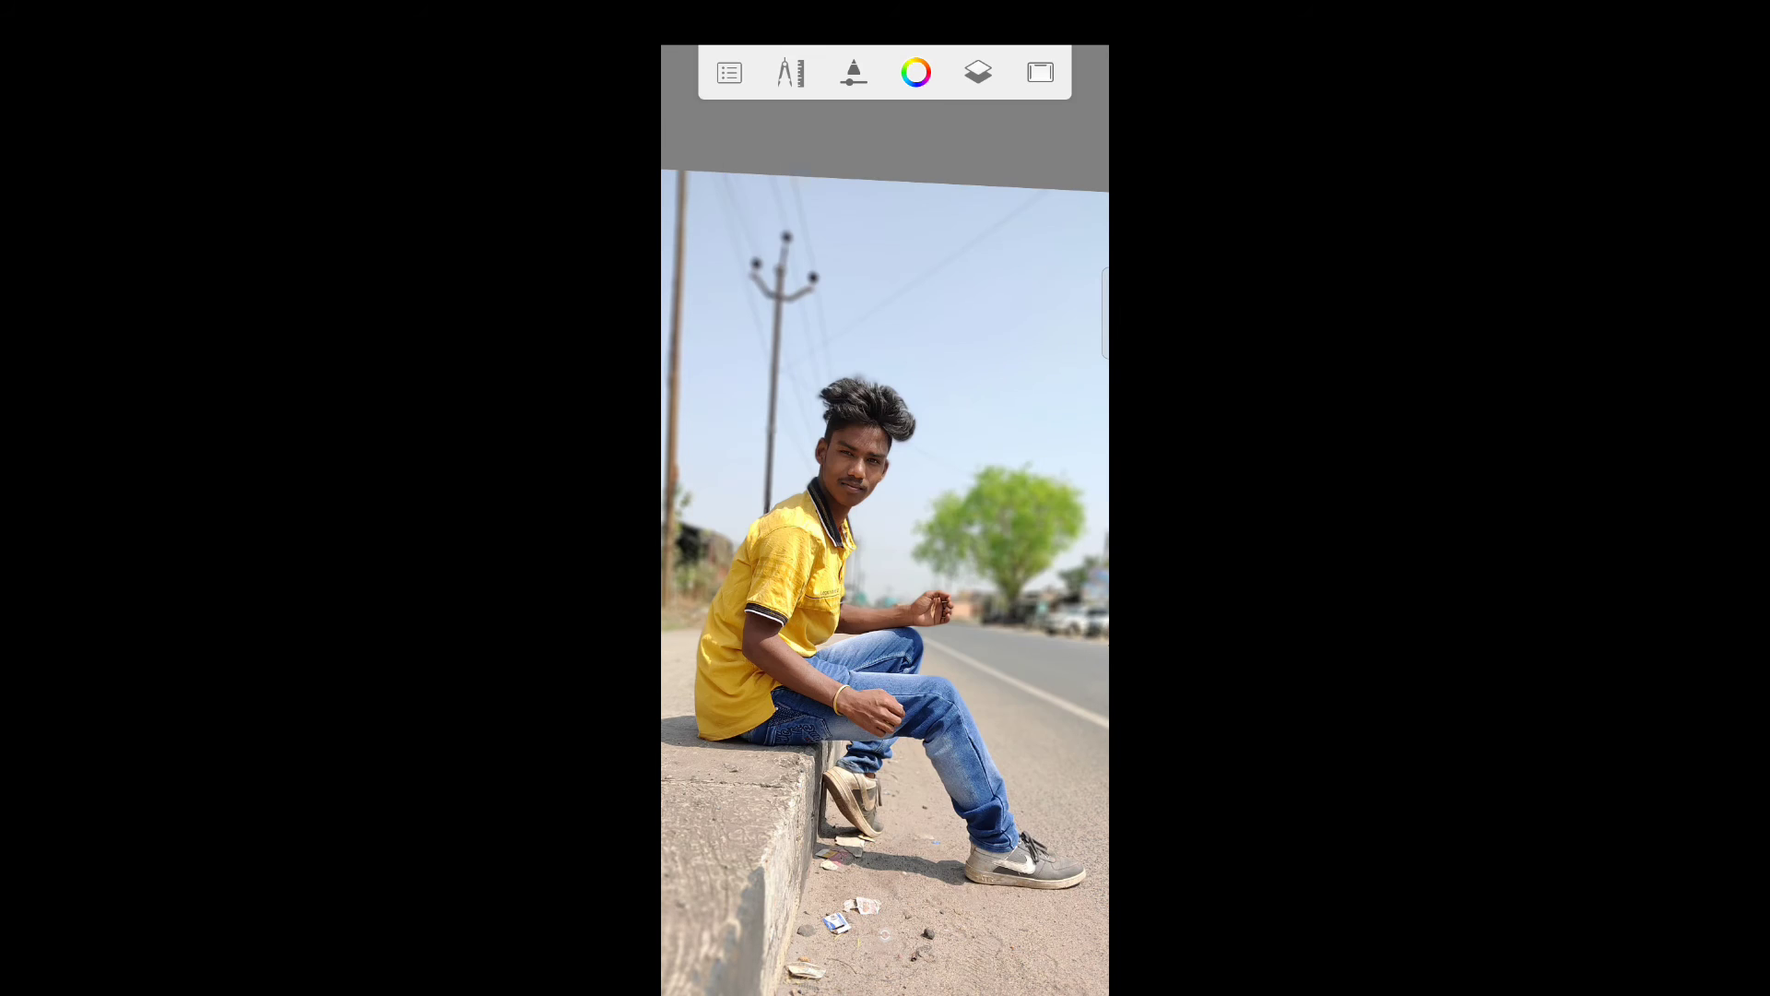
{"action": "scroll", "coordinate": [886, 554], "scroll_direction": "down", "scroll_amount": 5}
{"action": "left_click_drag", "start_coordinate": [747, 341], "coordinate": [774, 308]}
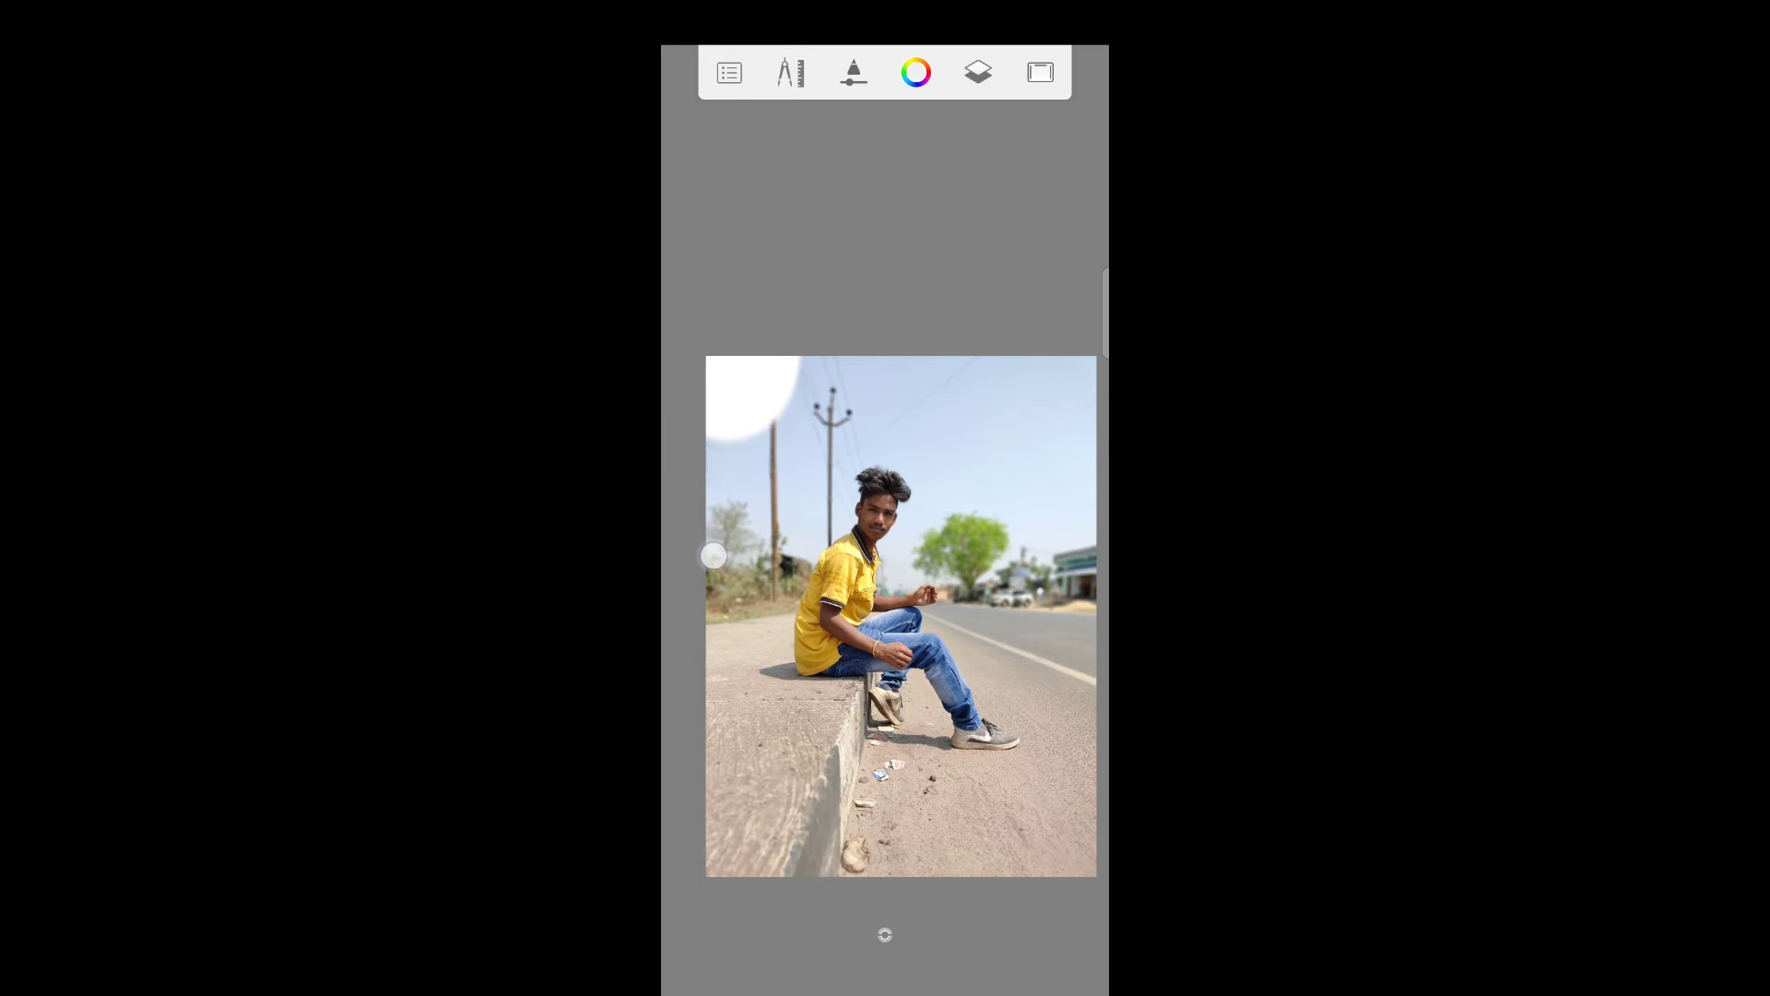
{"action": "left_click_drag", "start_coordinate": [713, 555], "coordinate": [743, 860]}
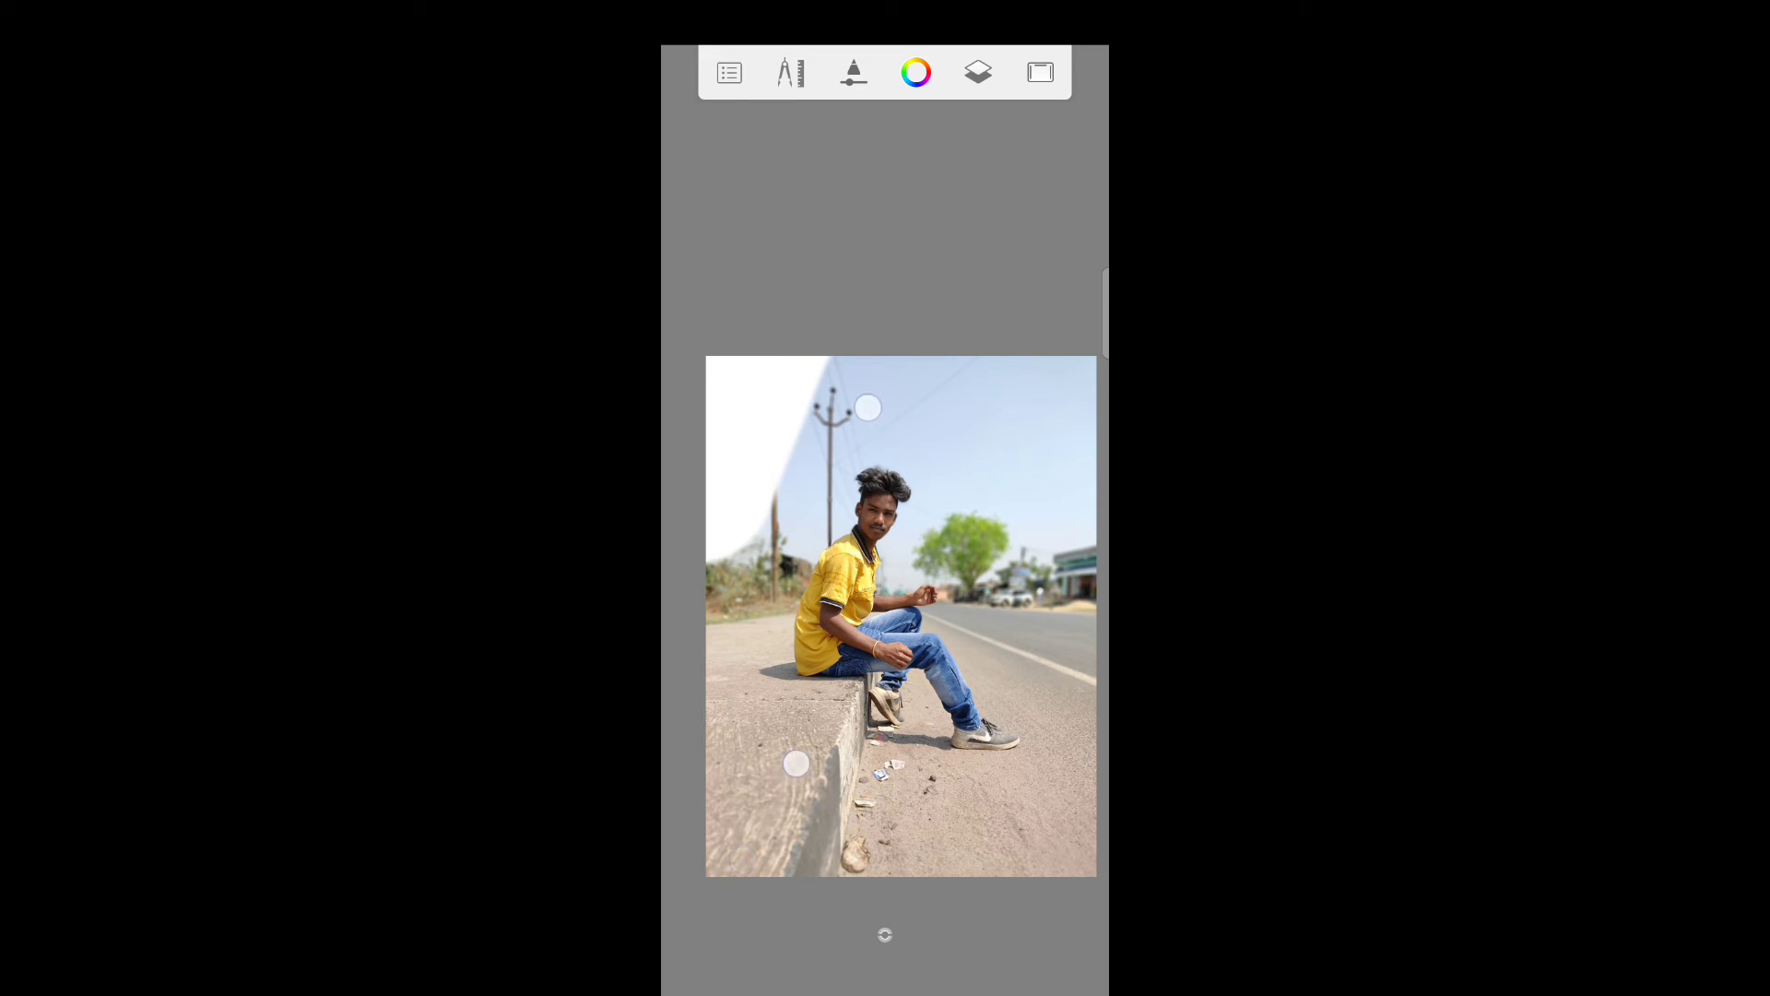
- Erase the sky and road along the photo's right side
{"action": "scroll", "coordinate": [830, 590], "scroll_direction": "down", "scroll_amount": 2}
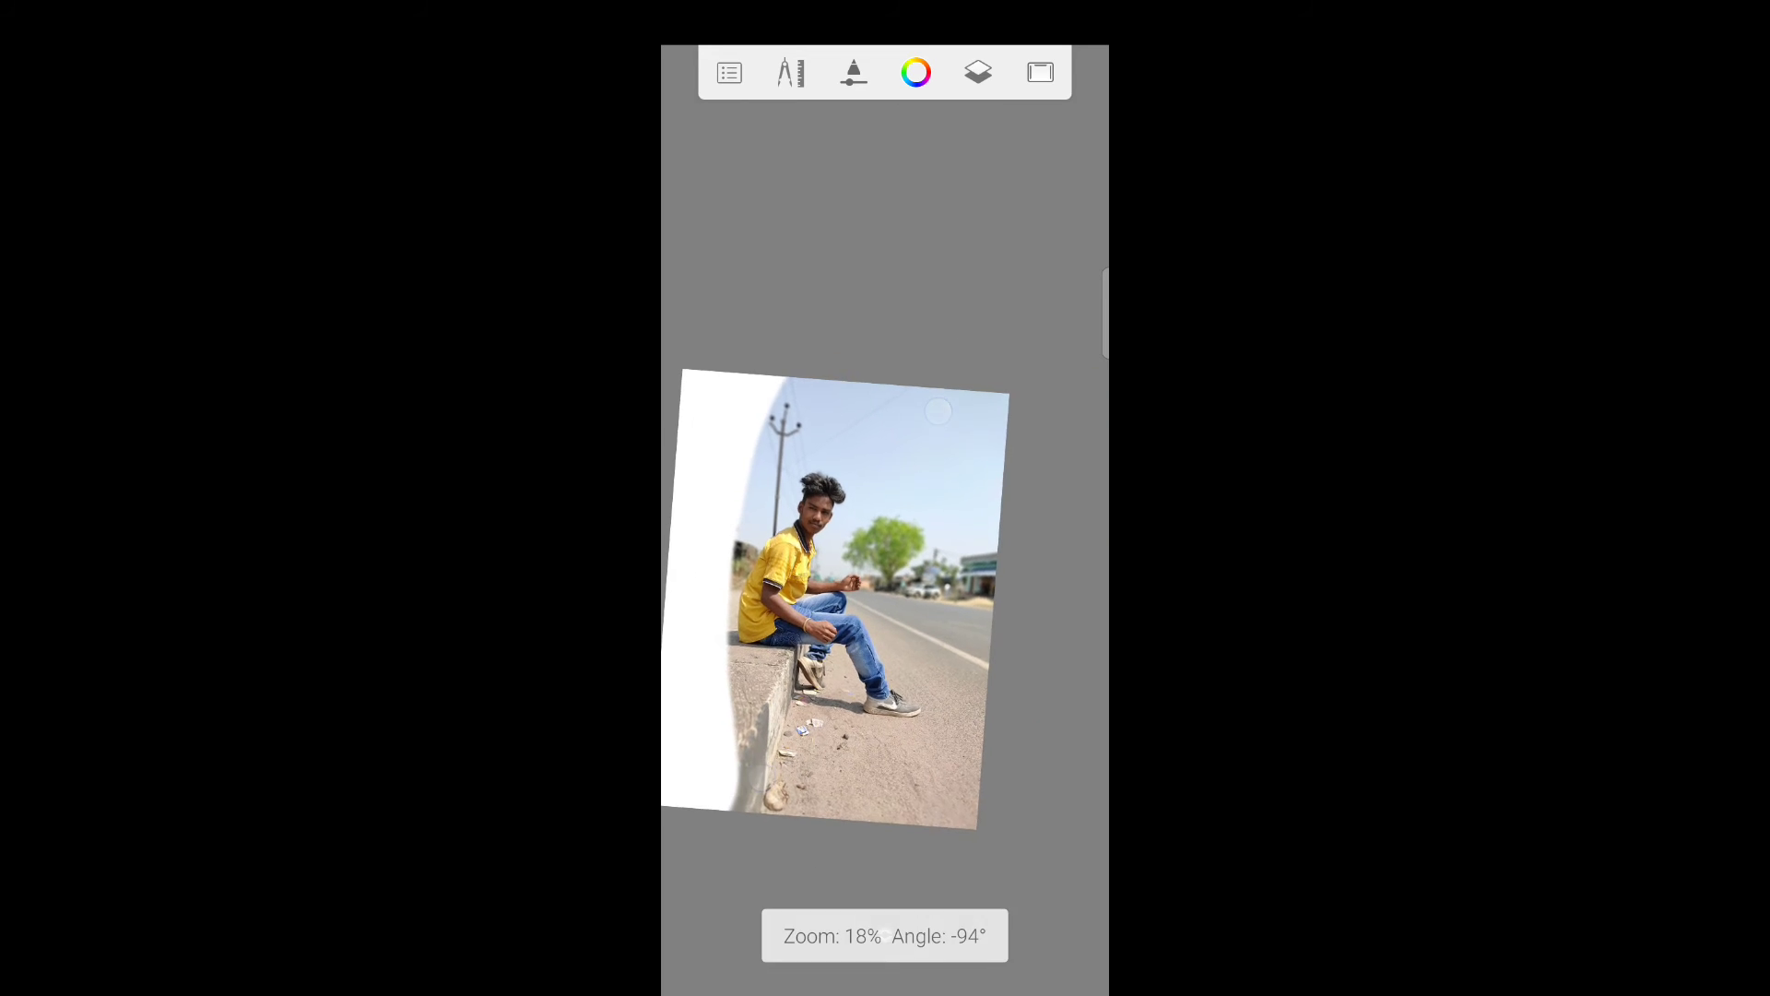
{"action": "left_click_drag", "start_coordinate": [964, 415], "coordinate": [996, 567]}
{"action": "left_click_drag", "start_coordinate": [959, 428], "coordinate": [973, 595]}
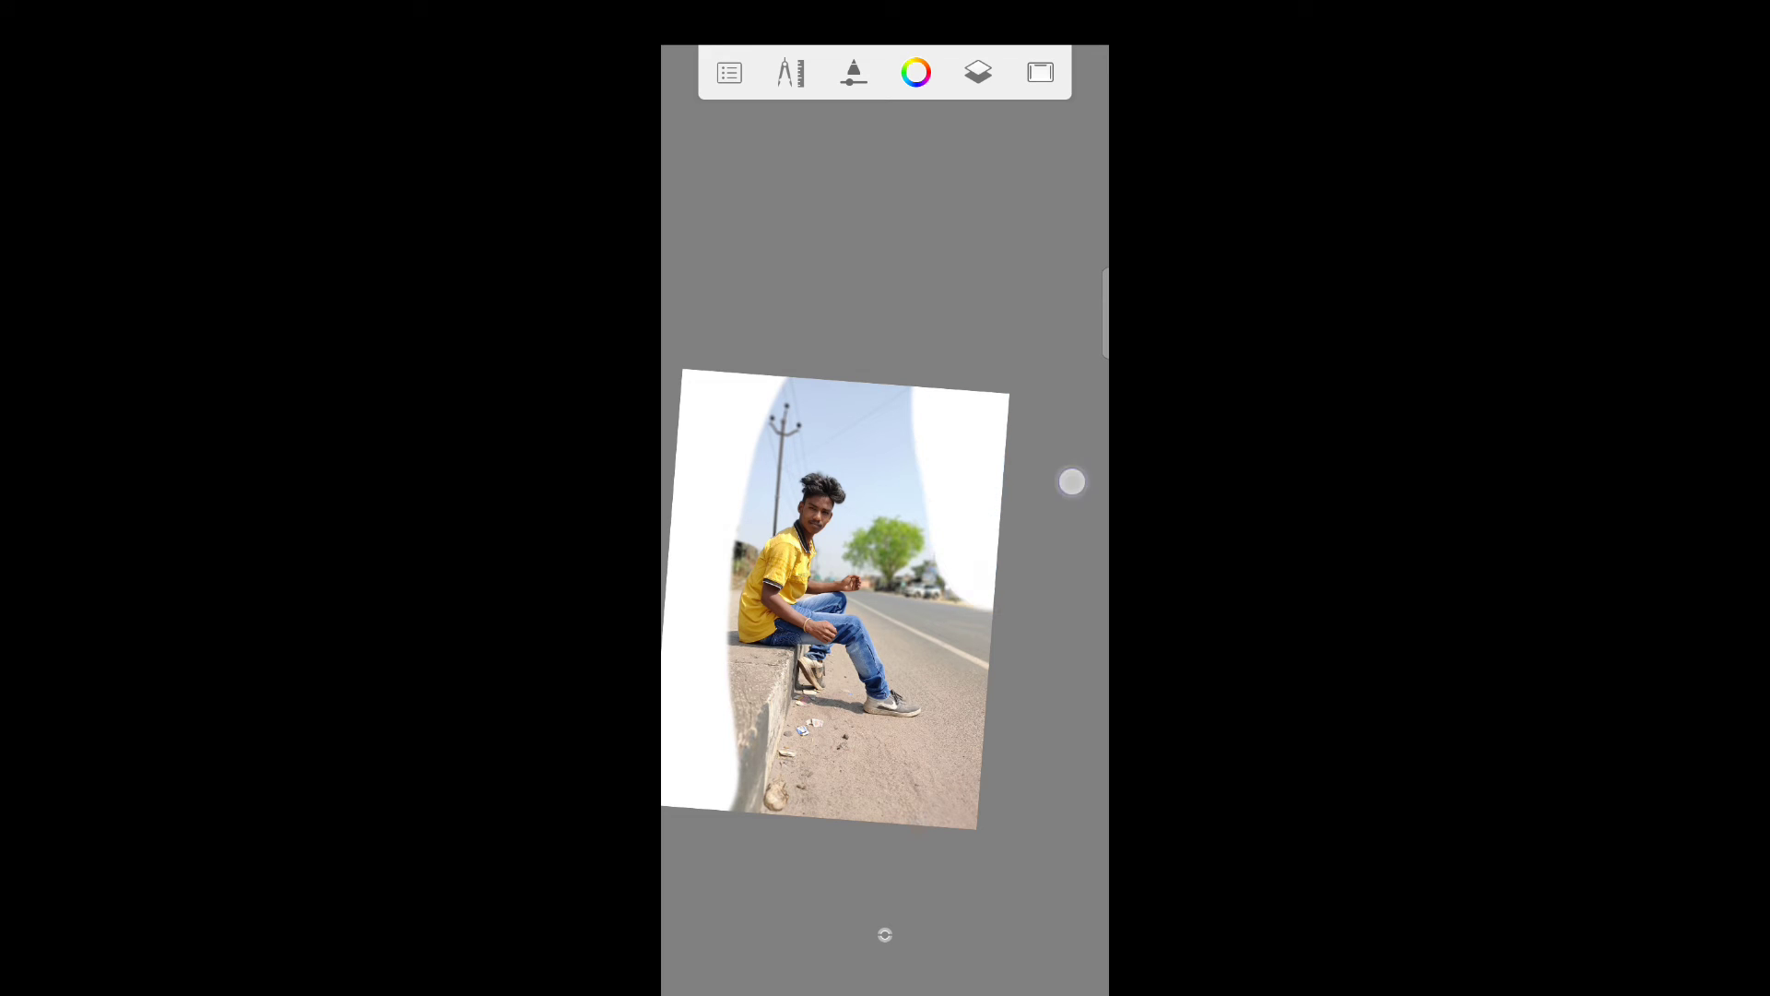
{"action": "left_click_drag", "start_coordinate": [939, 506], "coordinate": [979, 738]}
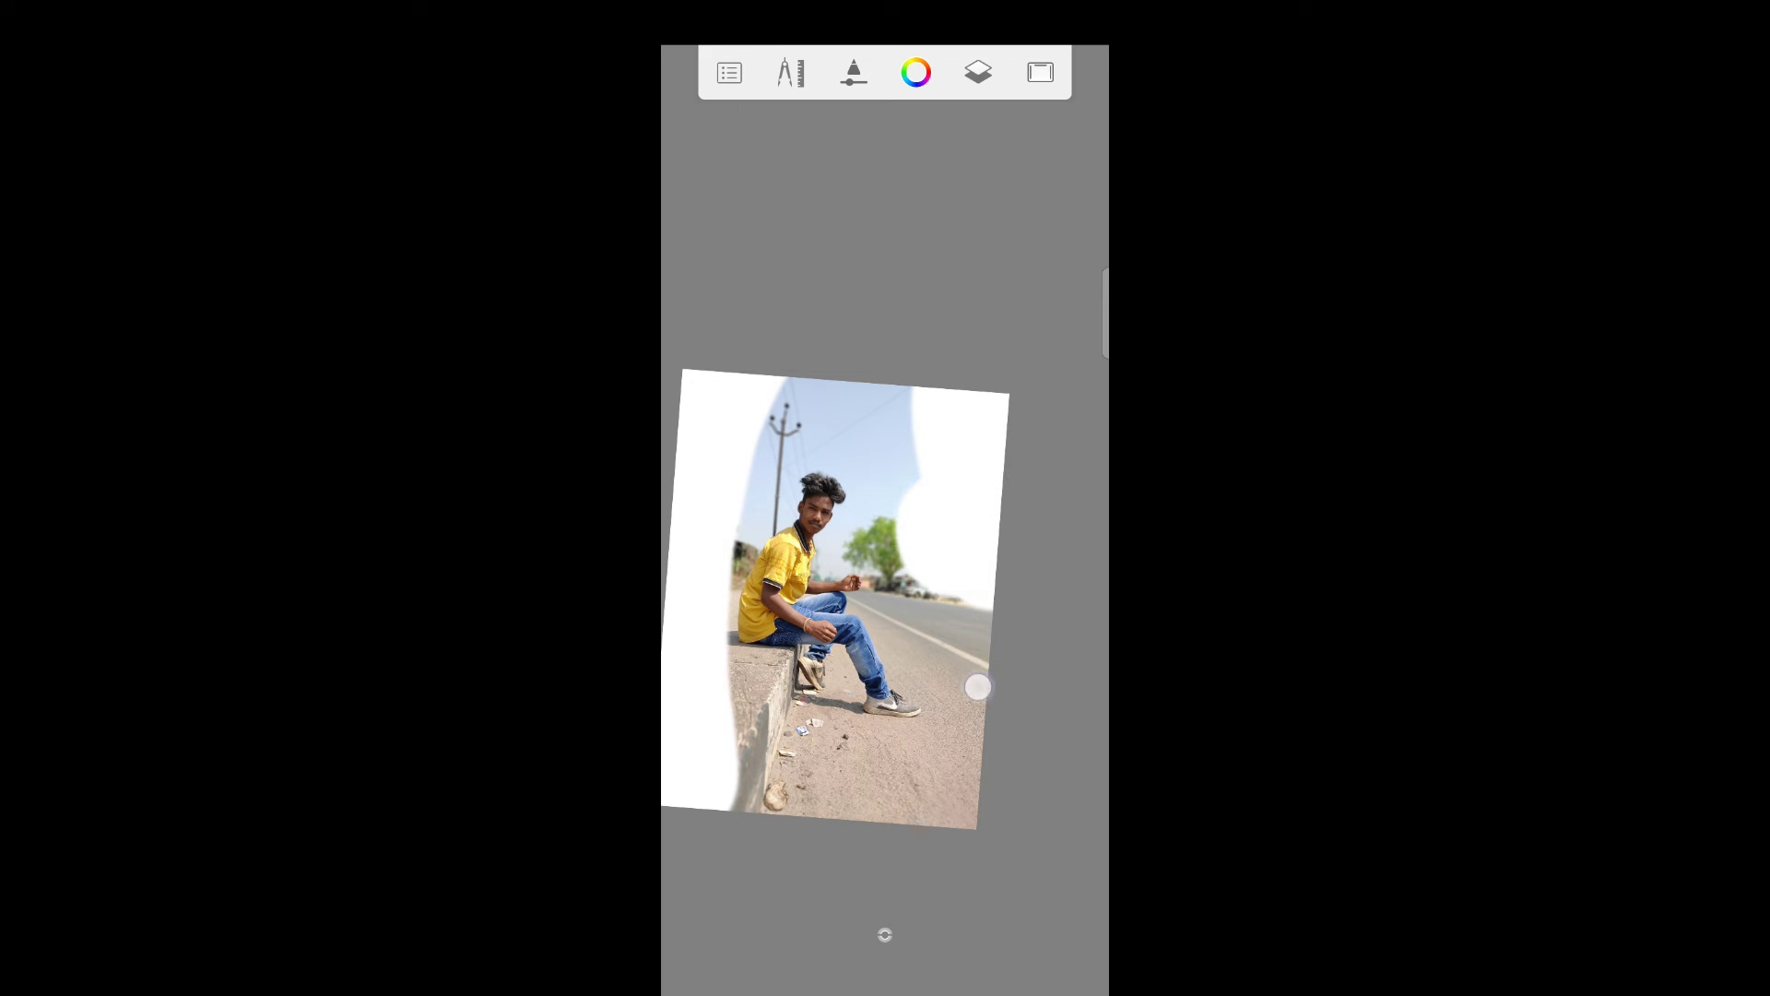
{"action": "left_click_drag", "start_coordinate": [913, 391], "coordinate": [890, 484]}
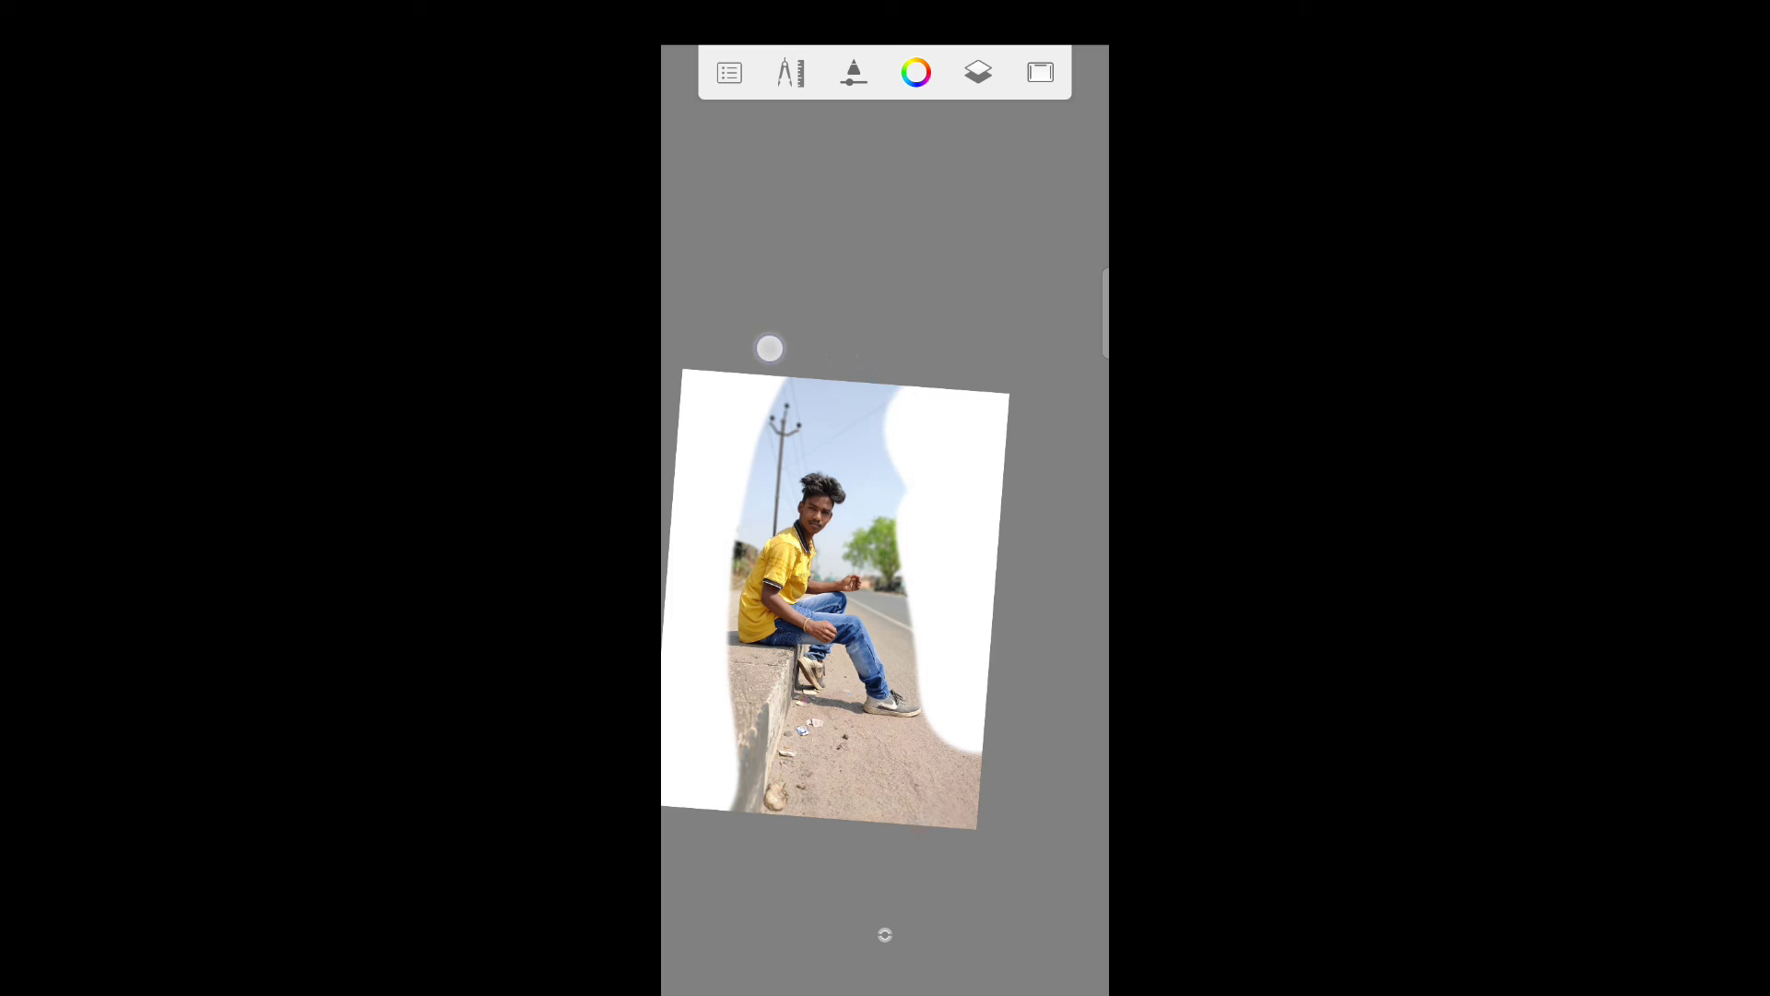
- Erase the background near the photo's bottom-left
{"action": "left_click_drag", "start_coordinate": [885, 320], "coordinate": [977, 387]}
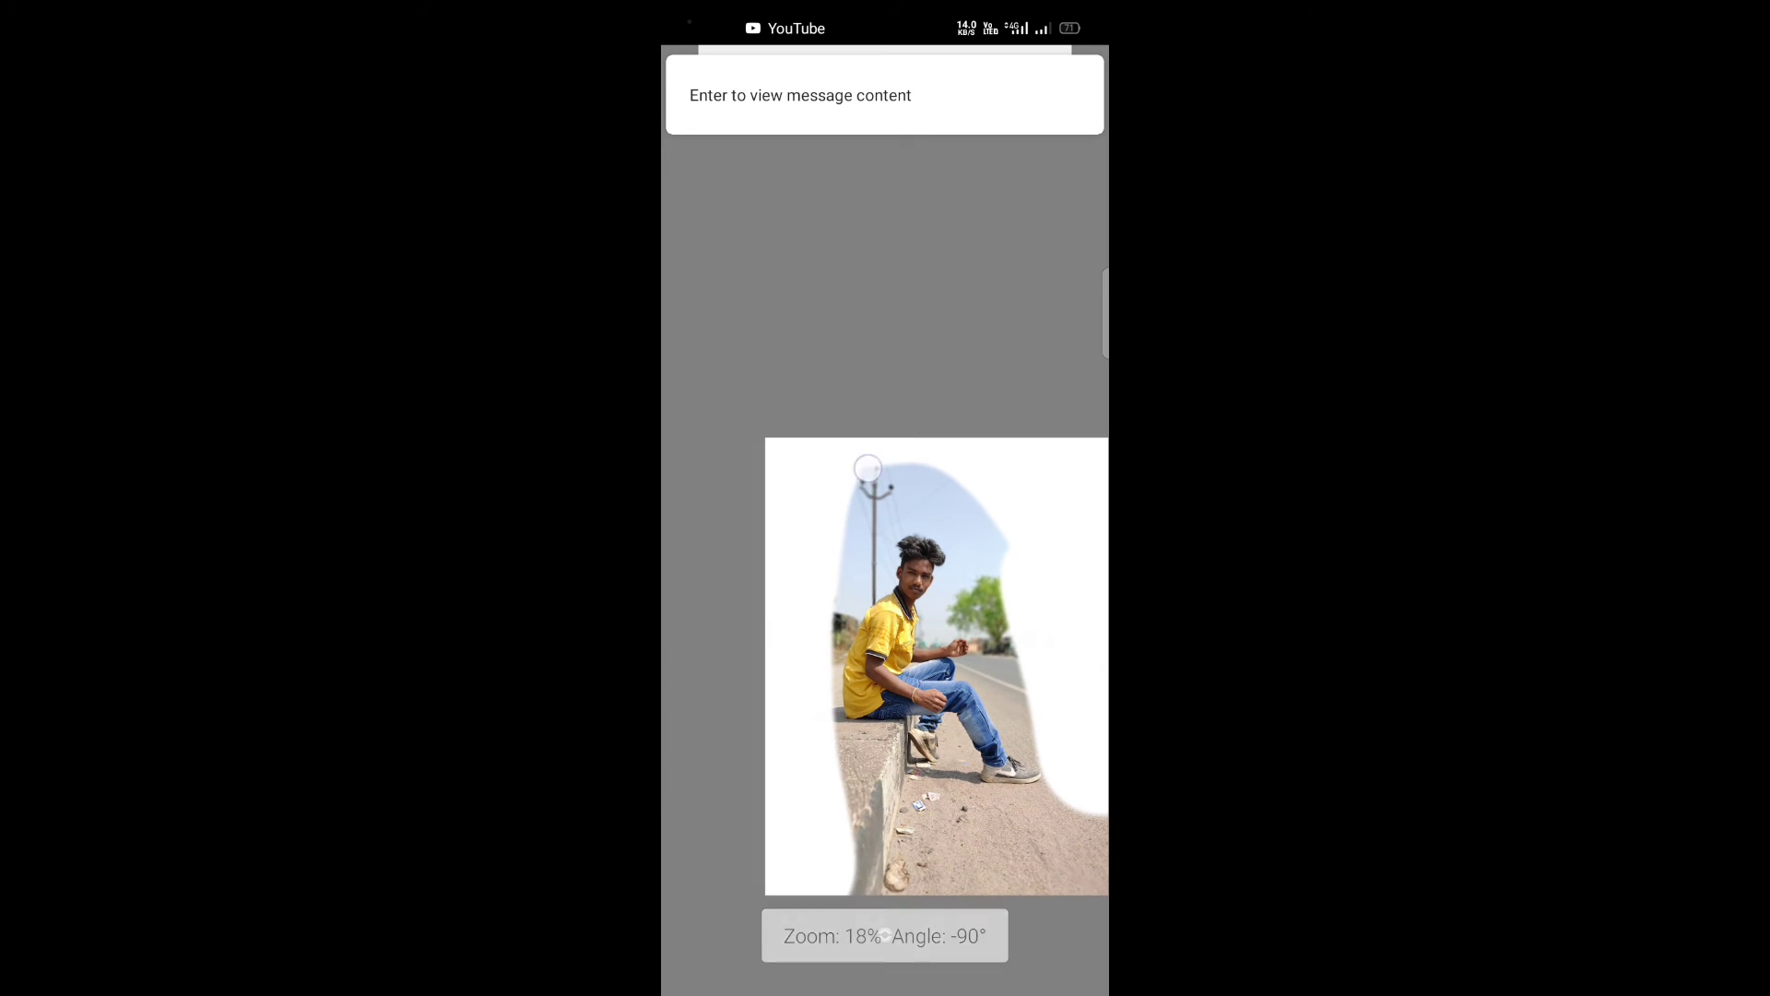
{"action": "scroll", "coordinate": [919, 571], "scroll_direction": "down", "scroll_amount": 2}
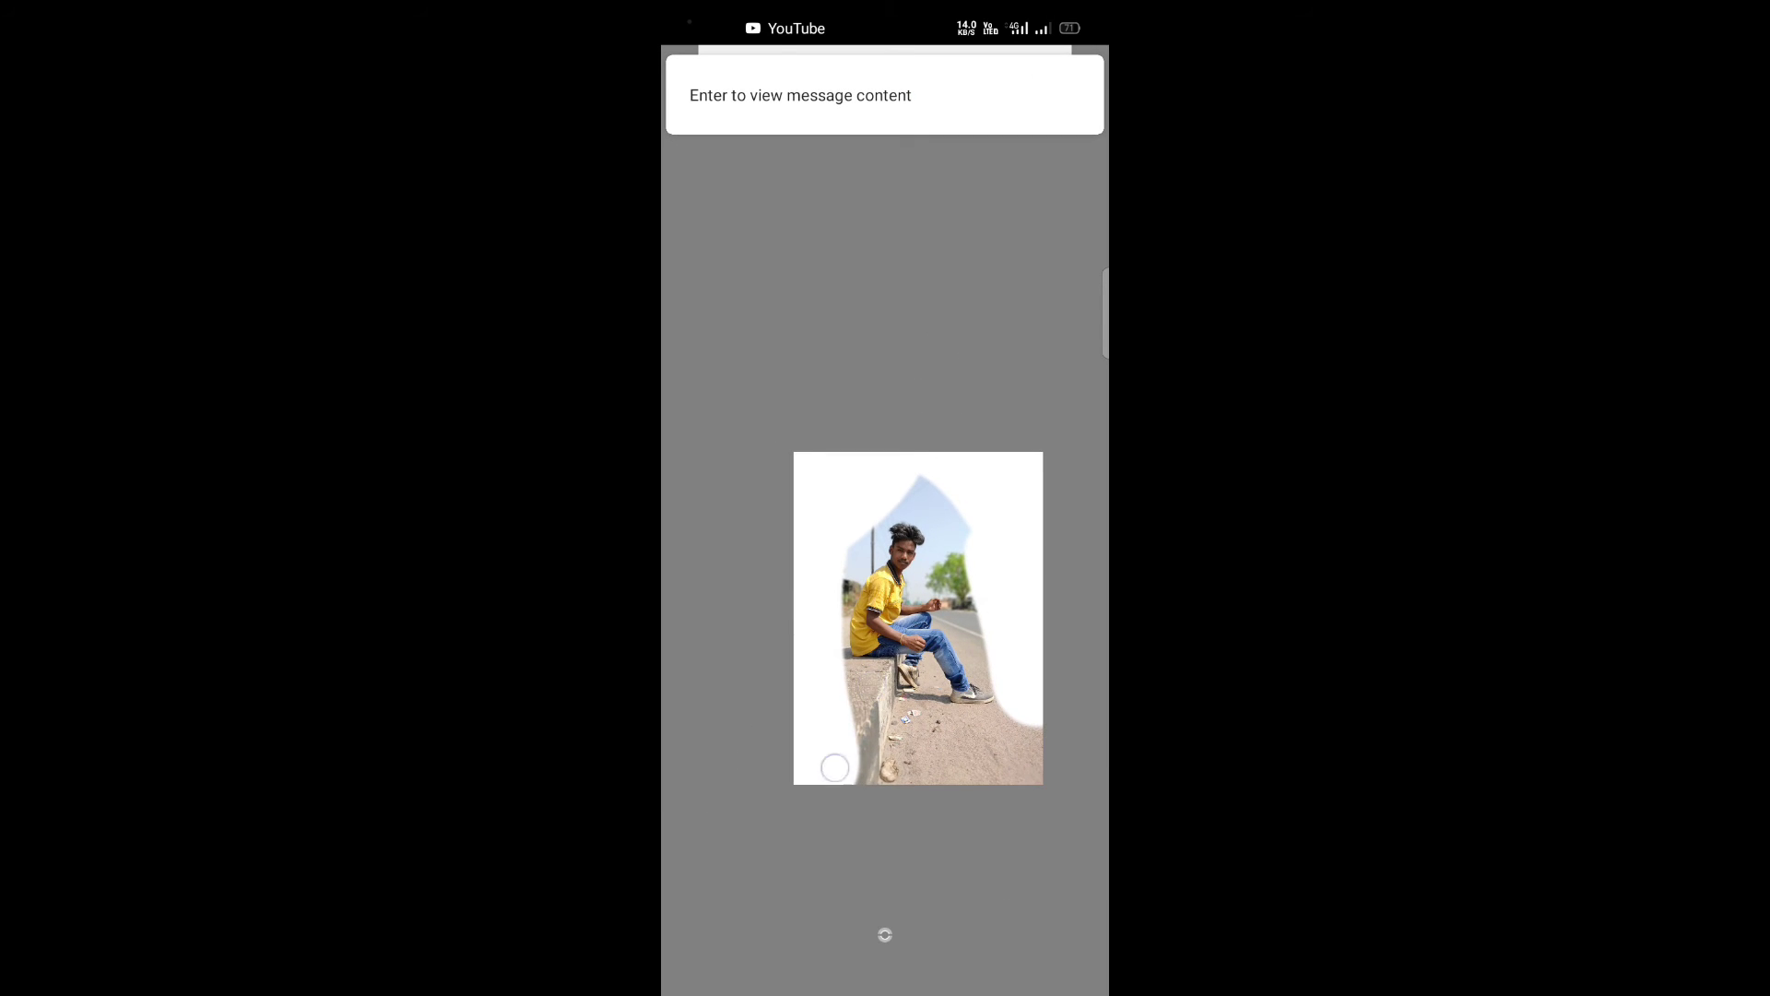
{"action": "left_click_drag", "start_coordinate": [834, 769], "coordinate": [1084, 765]}
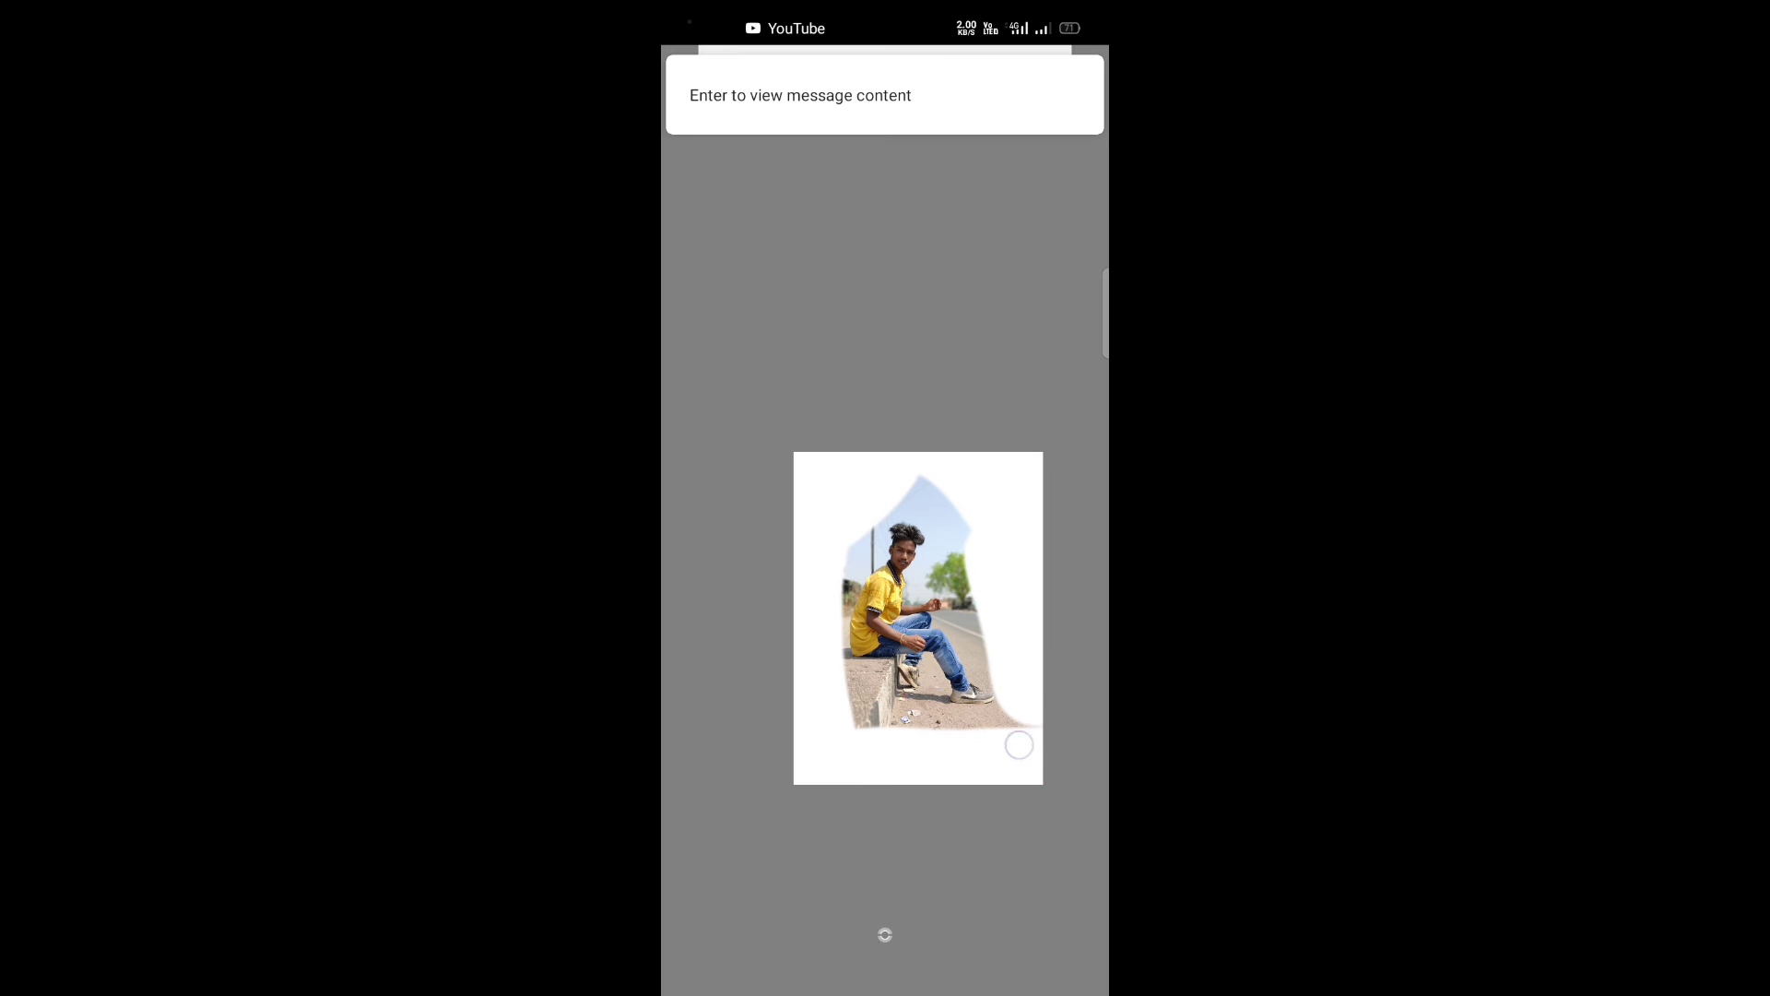
- Erase the sky above the man's head
{"action": "scroll", "coordinate": [972, 607], "scroll_direction": "up", "scroll_amount": 3}
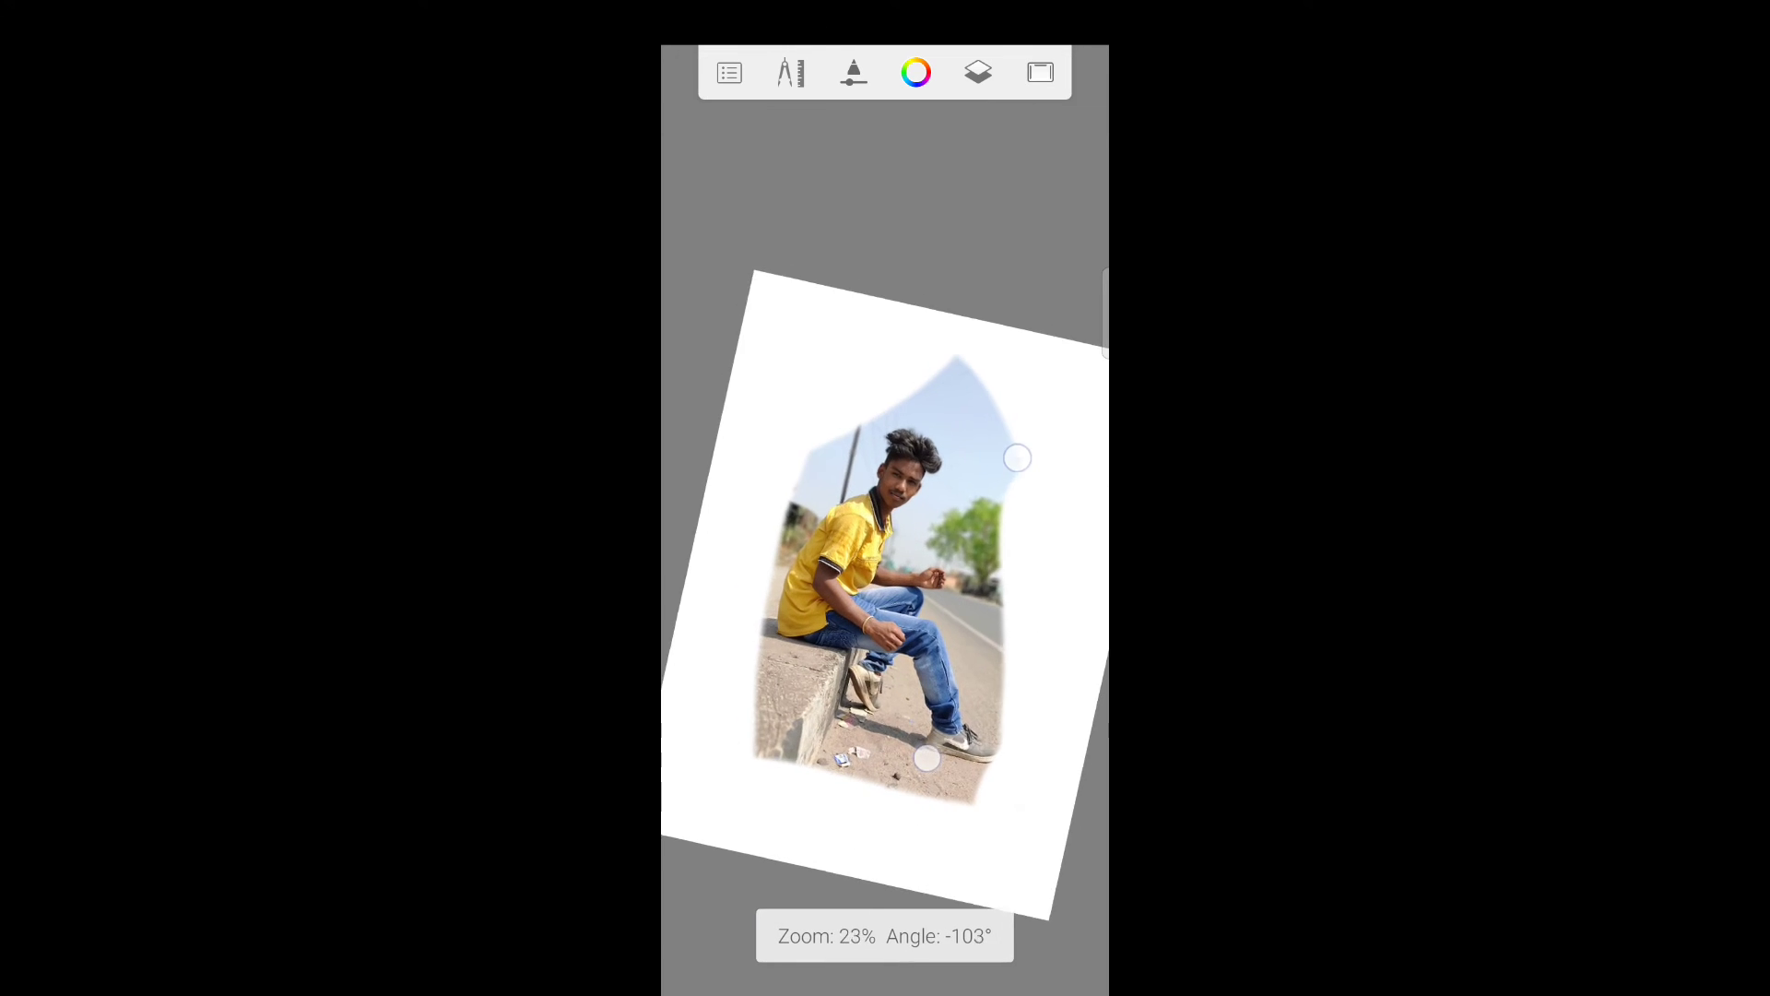
{"action": "scroll", "coordinate": [908, 479], "scroll_direction": "up", "scroll_amount": 3}
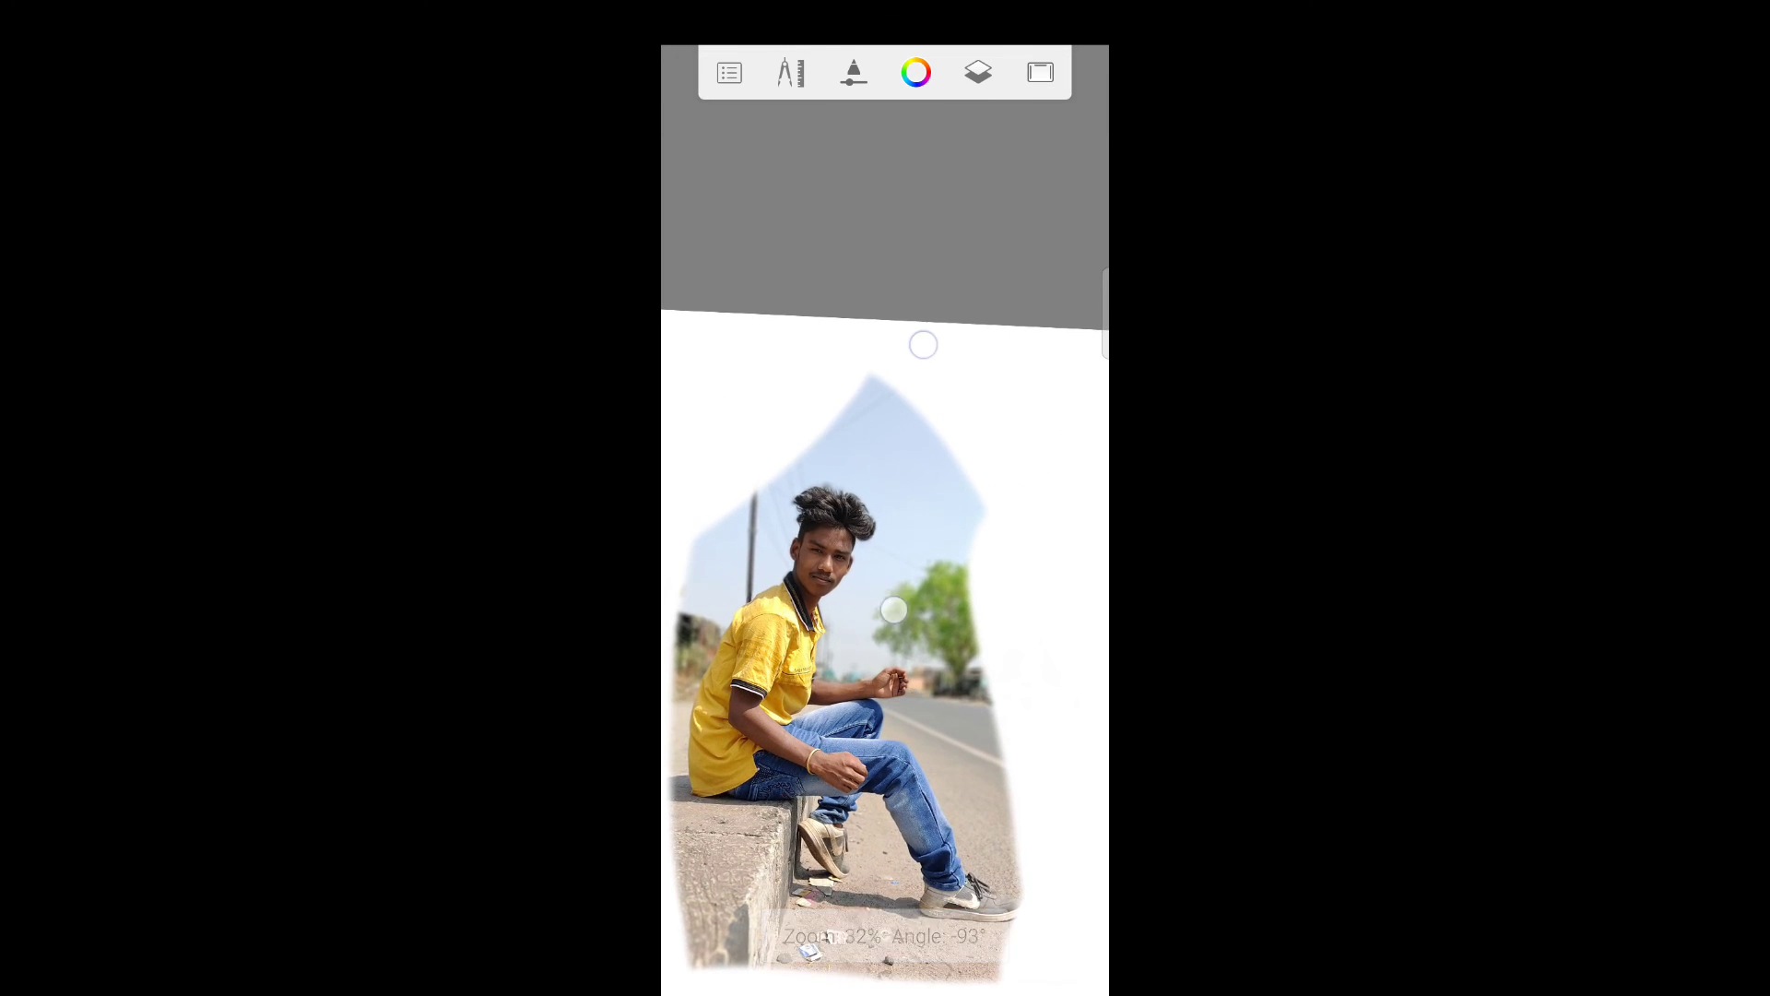
{"action": "scroll", "coordinate": [908, 477], "scroll_direction": "up", "scroll_amount": 3}
{"action": "scroll", "coordinate": [913, 496], "scroll_direction": "up", "scroll_amount": 2}
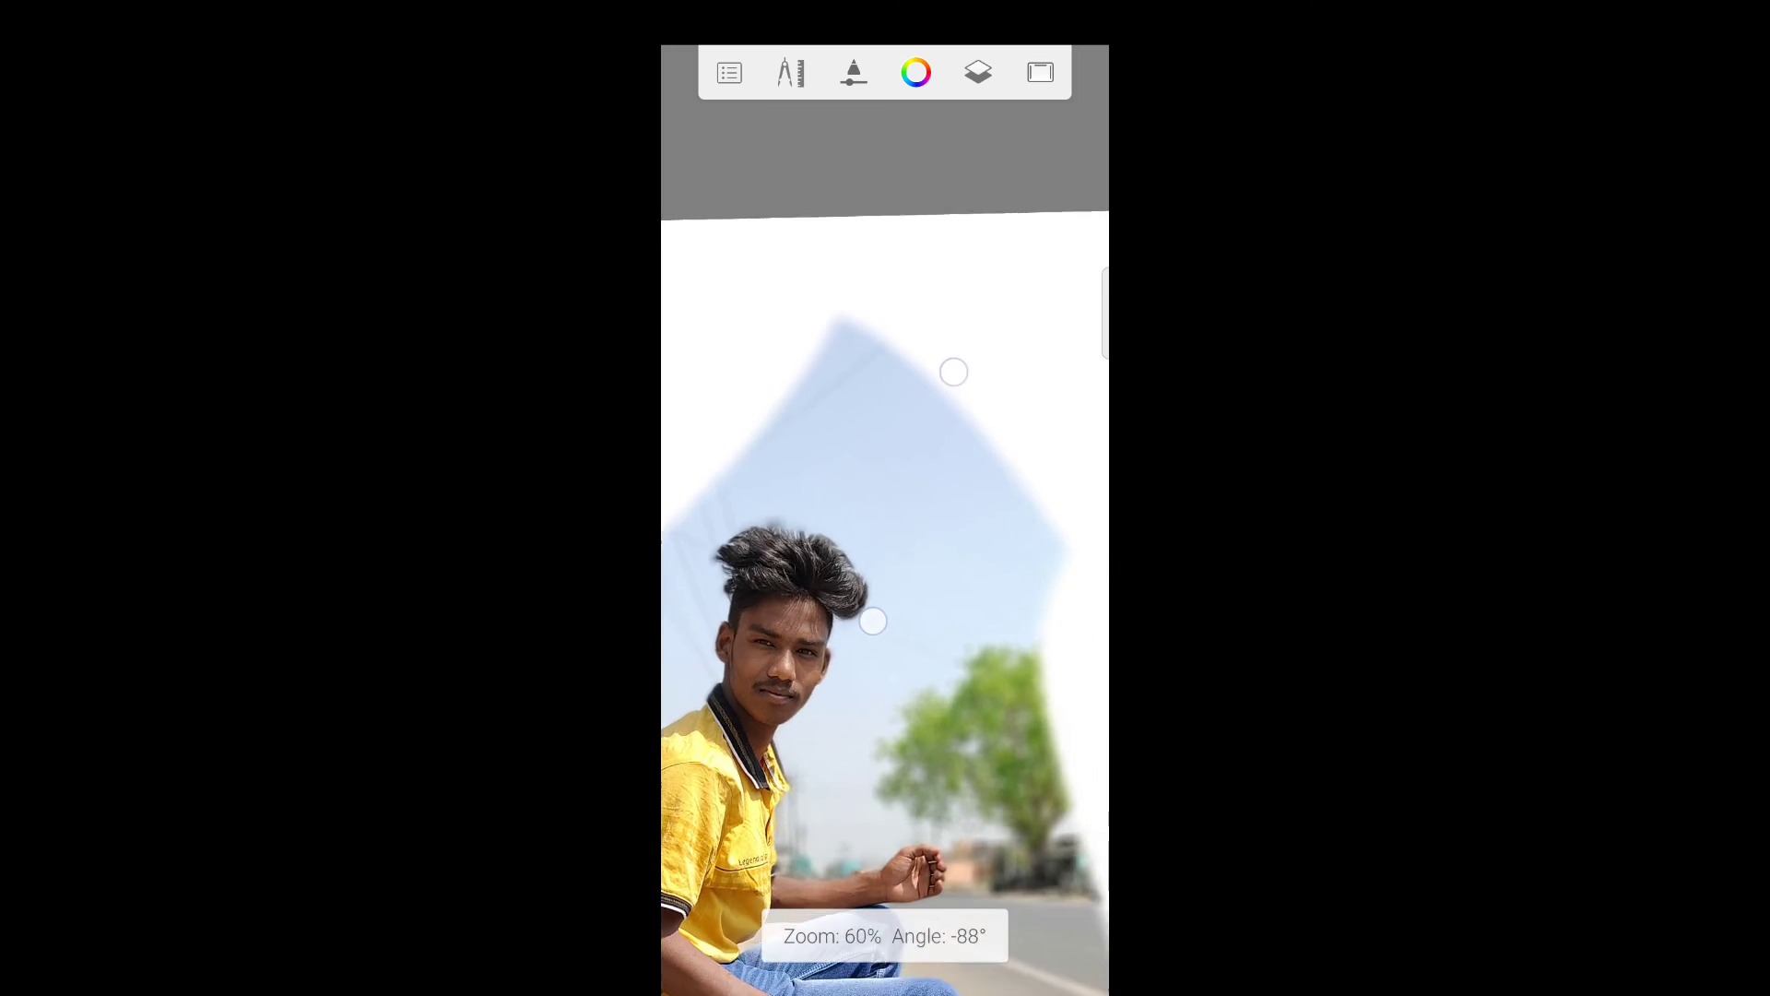
{"action": "mouse_move", "coordinate": [953, 372]}
{"action": "left_mouse_down"}
{"action": "mouse_move", "coordinate": [944, 399]}
{"action": "mouse_move", "coordinate": [988, 526]}
{"action": "mouse_move", "coordinate": [1003, 406]}
{"action": "left_mouse_up"}
- Reduce the Hard Eraser size to about 55
{"action": "left_click", "coordinate": [855, 72]}
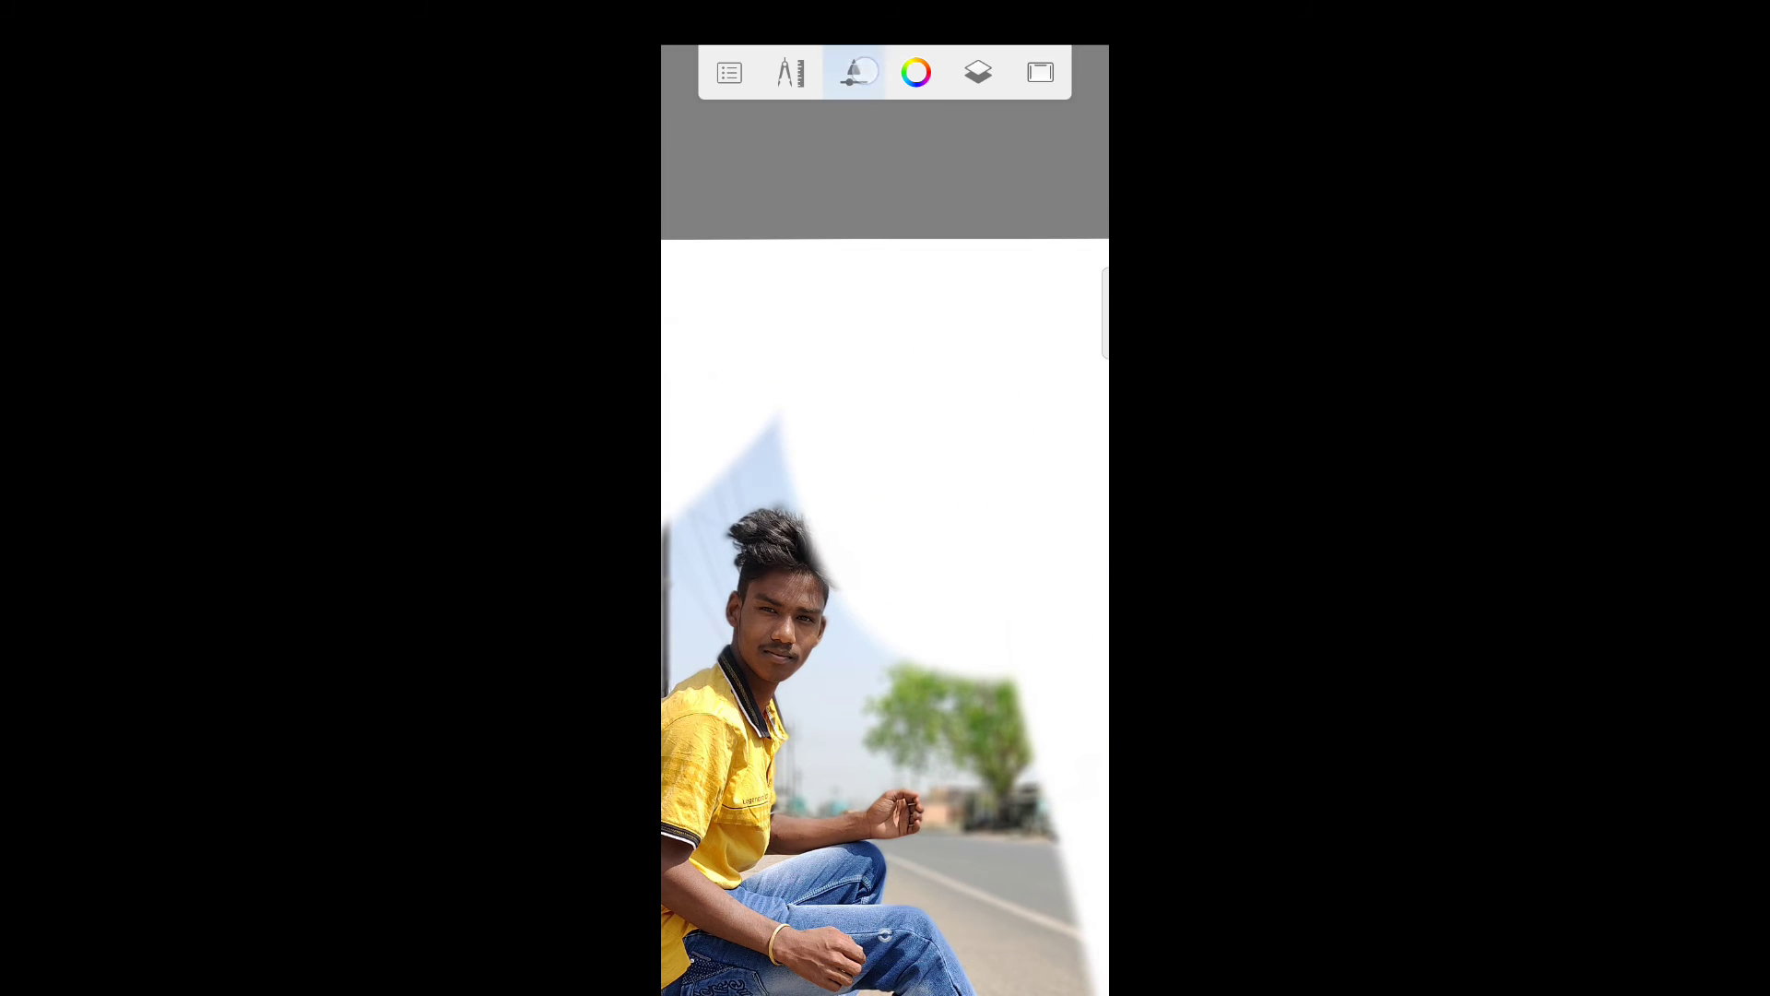
{"action": "left_click_drag", "start_coordinate": [1047, 324], "coordinate": [889, 324]}
{"action": "left_click", "coordinate": [1094, 572]}
- Erase the ground along the photo's bottom, then bring up the Layers list
{"action": "scroll", "coordinate": [886, 609], "scroll_direction": "down", "scroll_amount": 5}
{"action": "scroll", "coordinate": [949, 451], "scroll_direction": "down", "scroll_amount": 3}
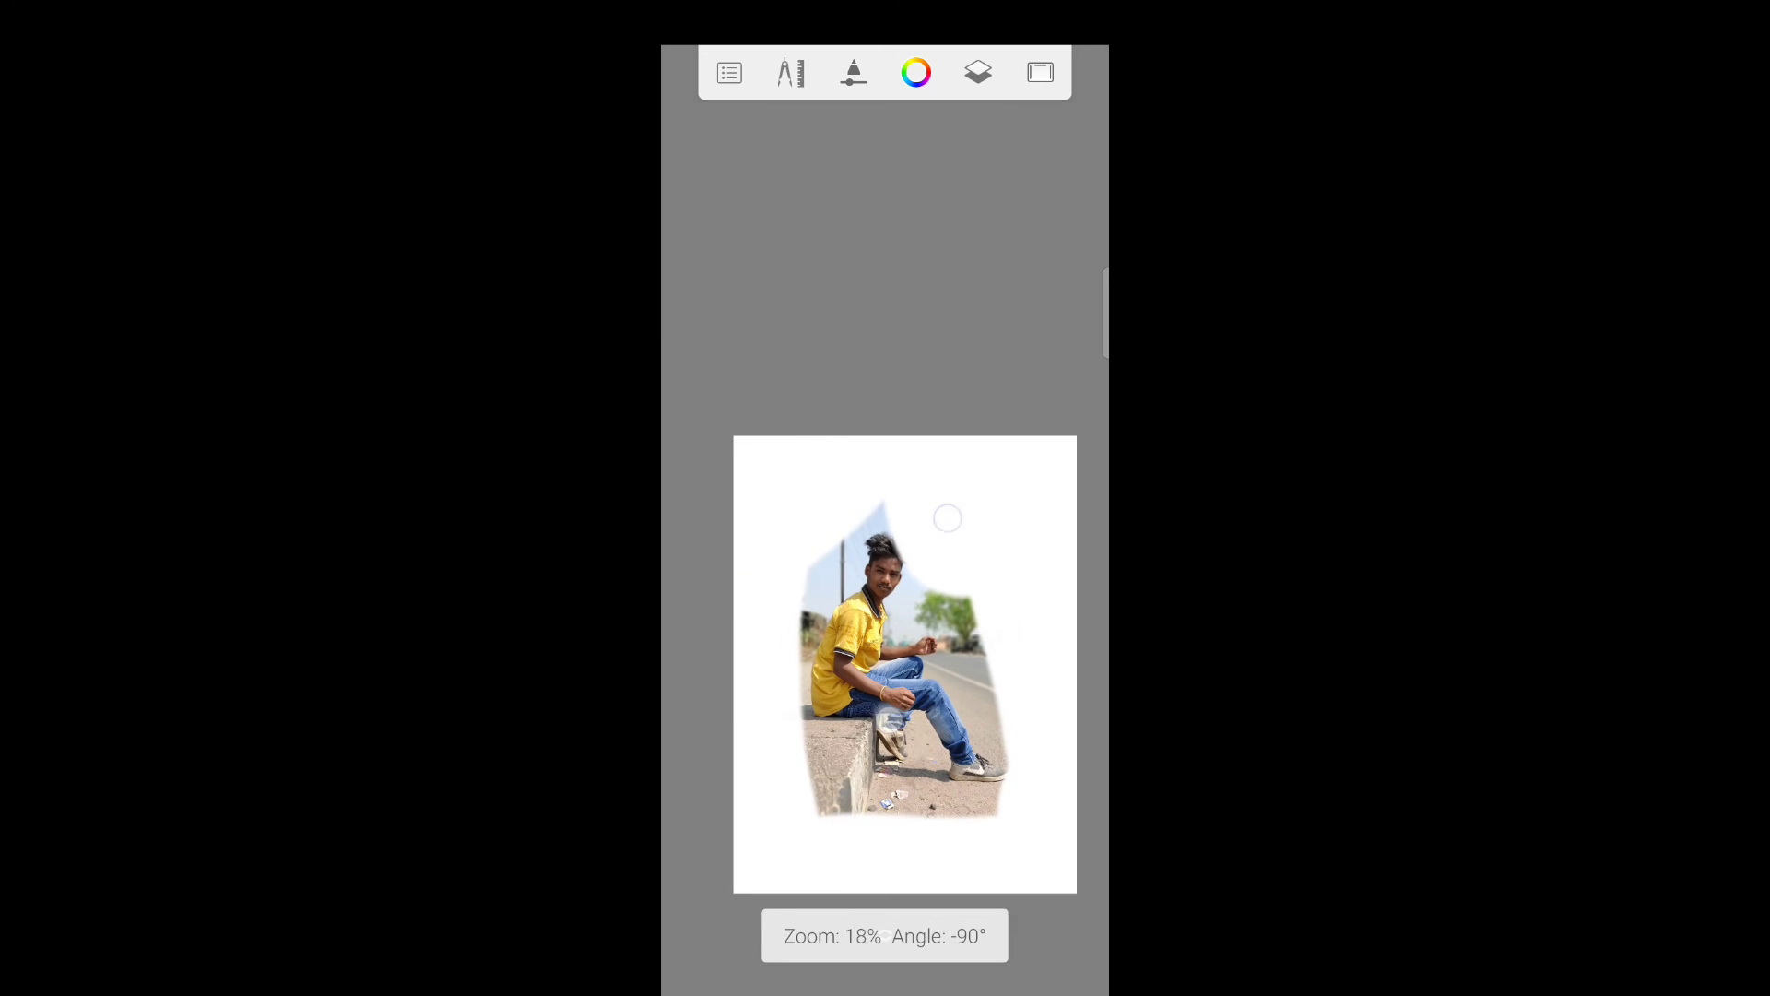
{"action": "left_click_drag", "start_coordinate": [948, 518], "coordinate": [972, 542]}
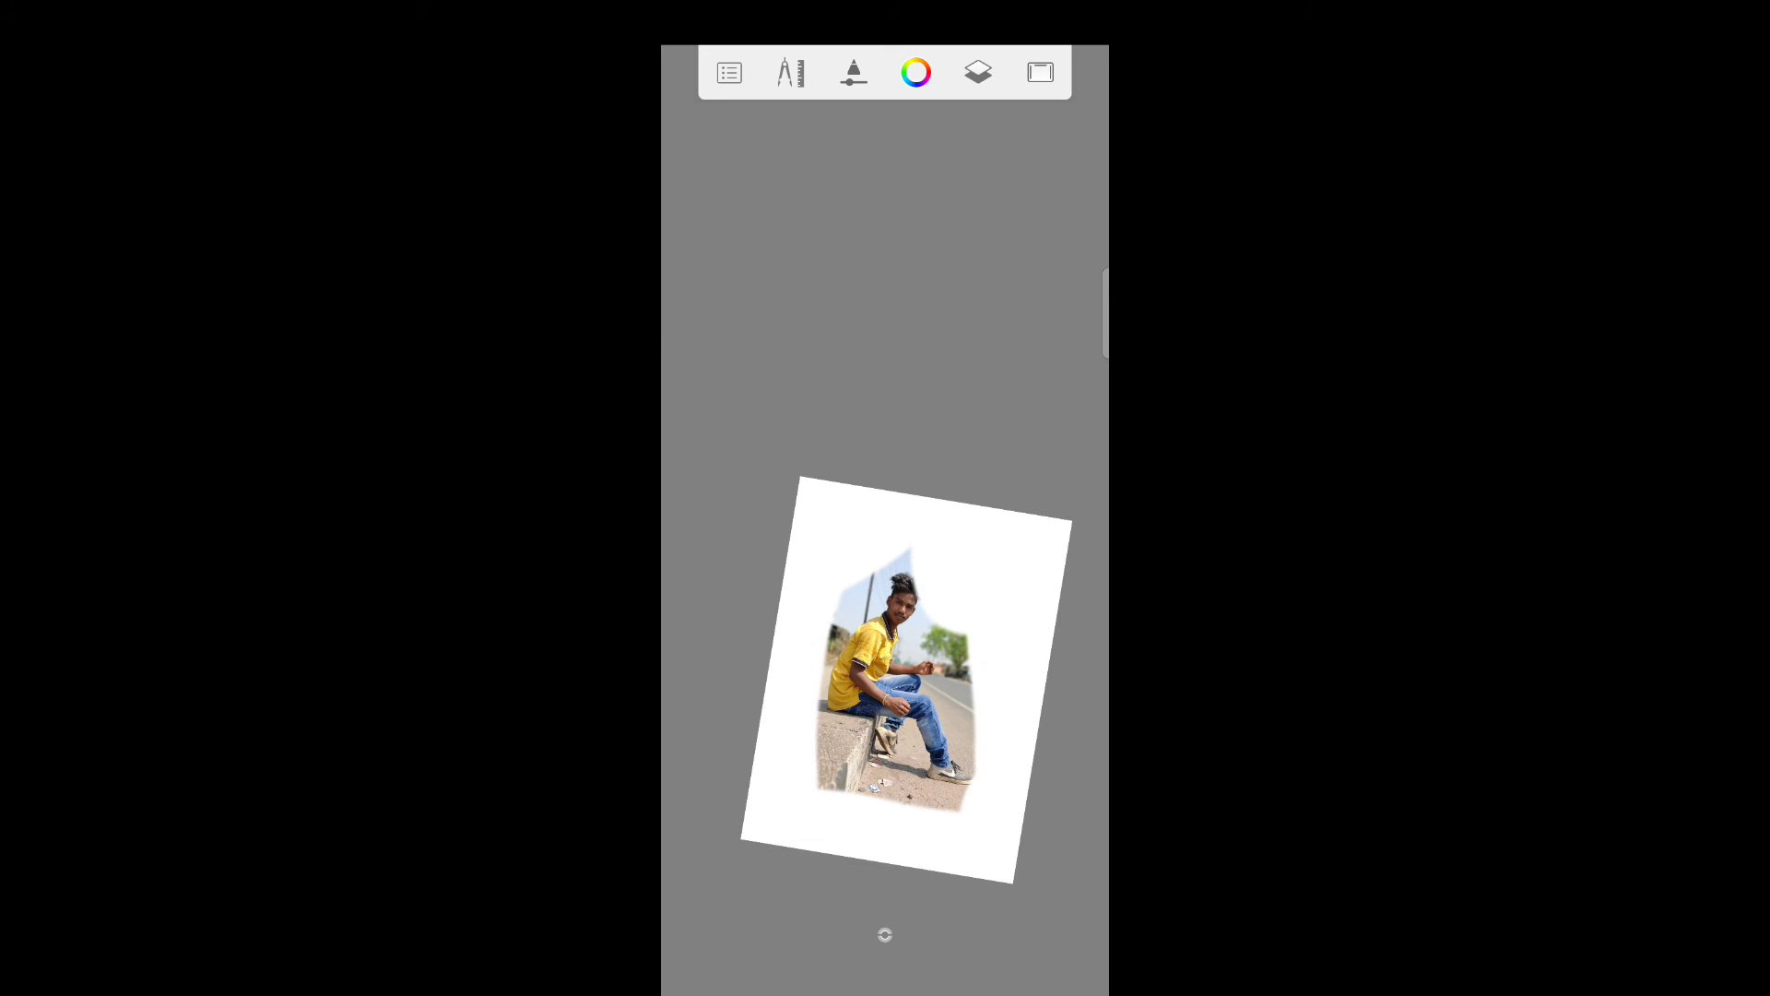
{"action": "scroll", "coordinate": [885, 609], "scroll_direction": "up", "scroll_amount": 3}
{"action": "scroll", "coordinate": [885, 553], "scroll_direction": "up", "scroll_amount": 2}
{"action": "mouse_move", "coordinate": [830, 719]}
{"action": "left_mouse_down"}
{"action": "mouse_move", "coordinate": [969, 742]}
{"action": "mouse_move", "coordinate": [791, 748]}
{"action": "mouse_move", "coordinate": [978, 714]}
{"action": "left_mouse_up"}
{"action": "scroll", "coordinate": [885, 710], "scroll_direction": "down", "scroll_amount": 3}
{"action": "left_click_drag", "start_coordinate": [857, 659], "coordinate": [946, 685]}
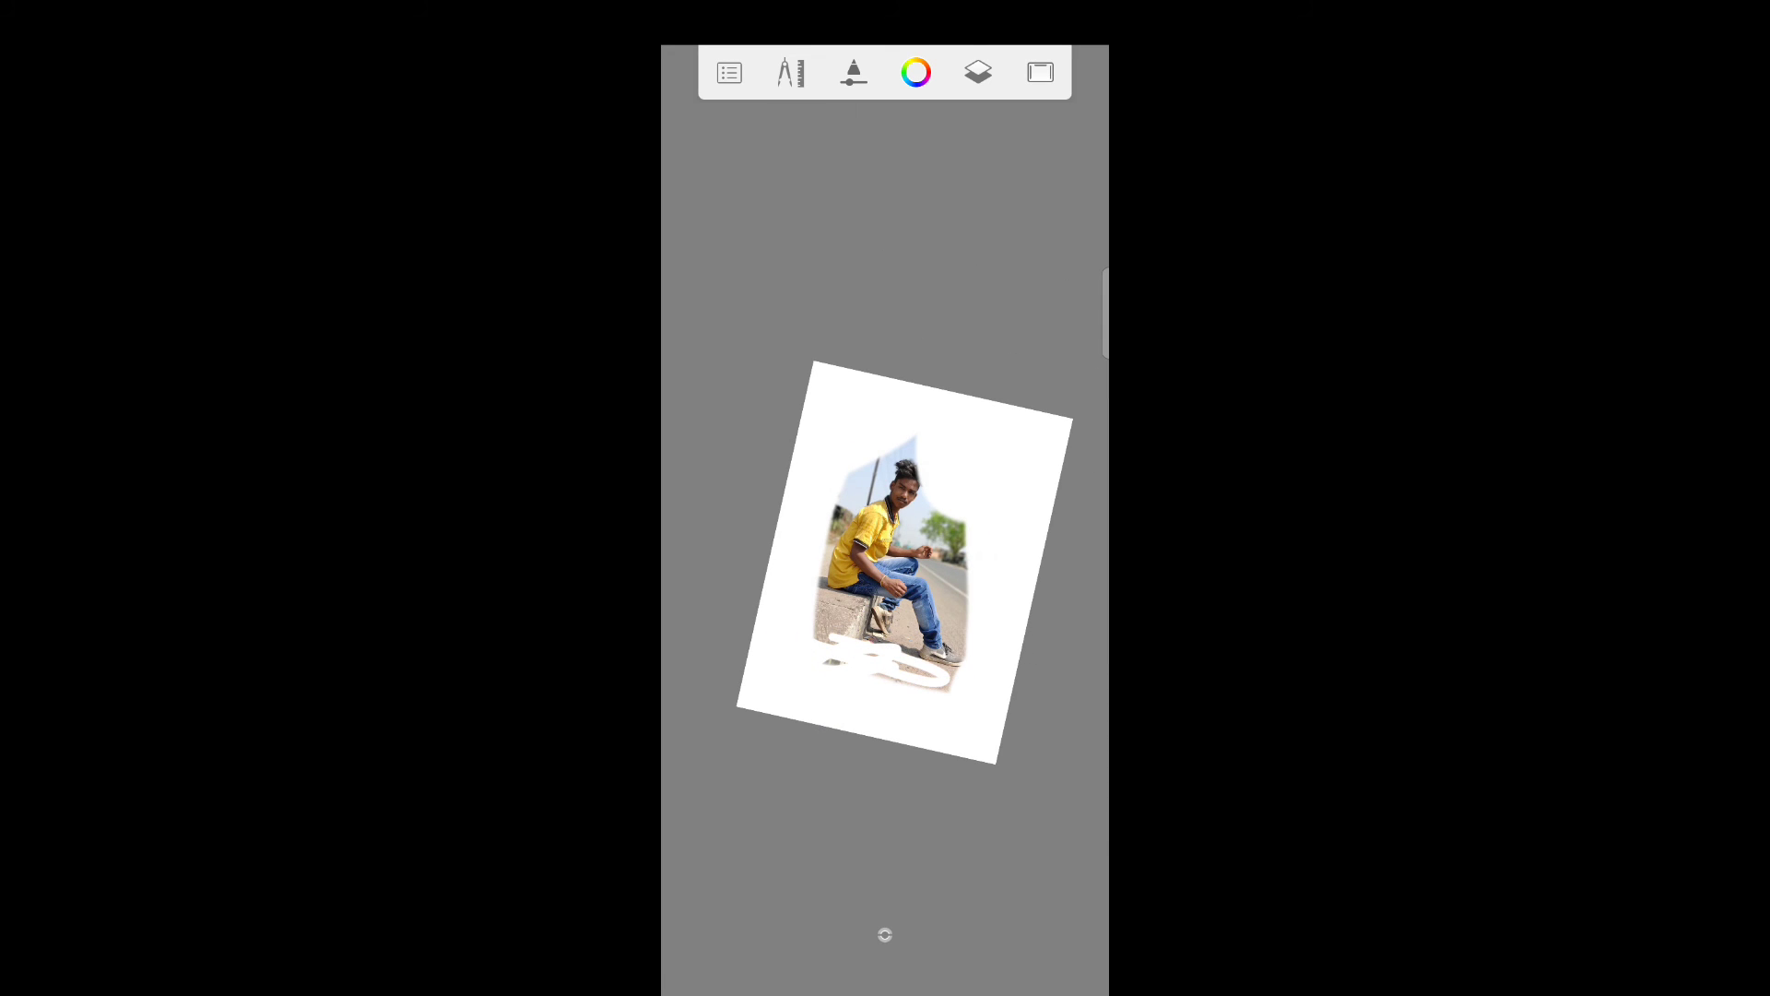
{"action": "left_click", "coordinate": [978, 72]}
- Hide the Background layer and erase leftovers at the upper-left edge and concrete block
{"action": "left_click", "coordinate": [1022, 775]}
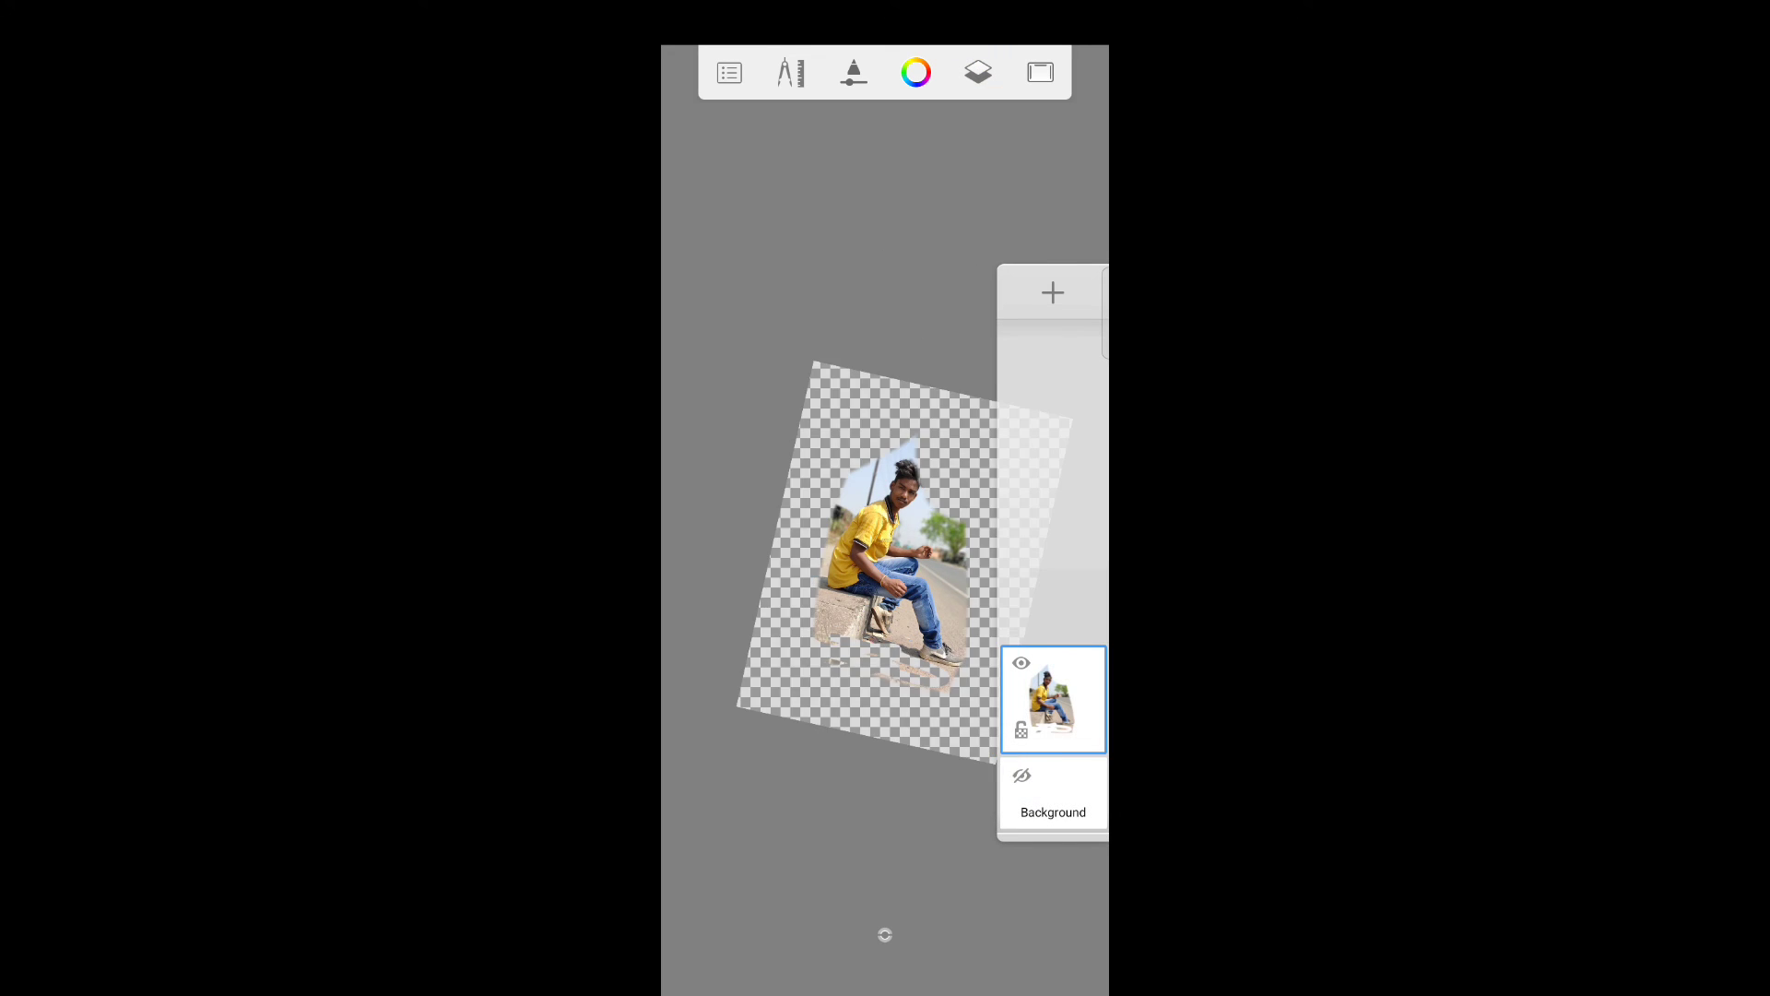
{"action": "scroll", "coordinate": [886, 553], "scroll_direction": "up", "scroll_amount": 3}
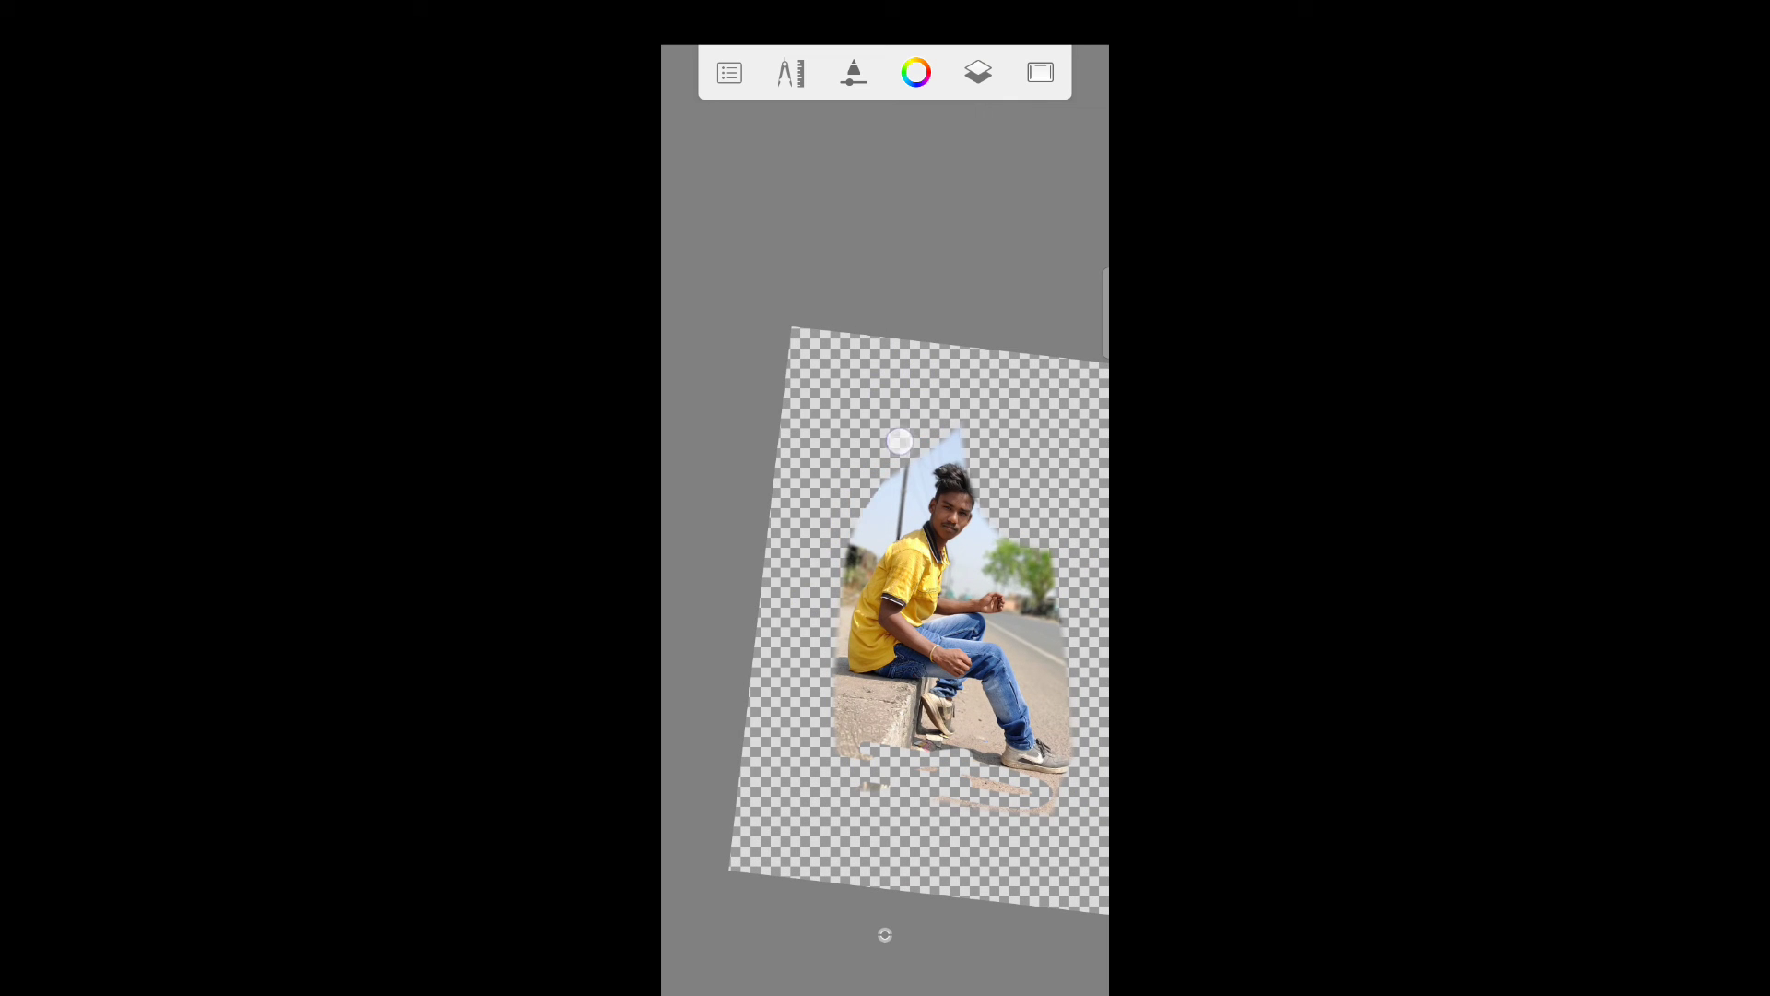
{"action": "left_click_drag", "start_coordinate": [900, 441], "coordinate": [819, 595]}
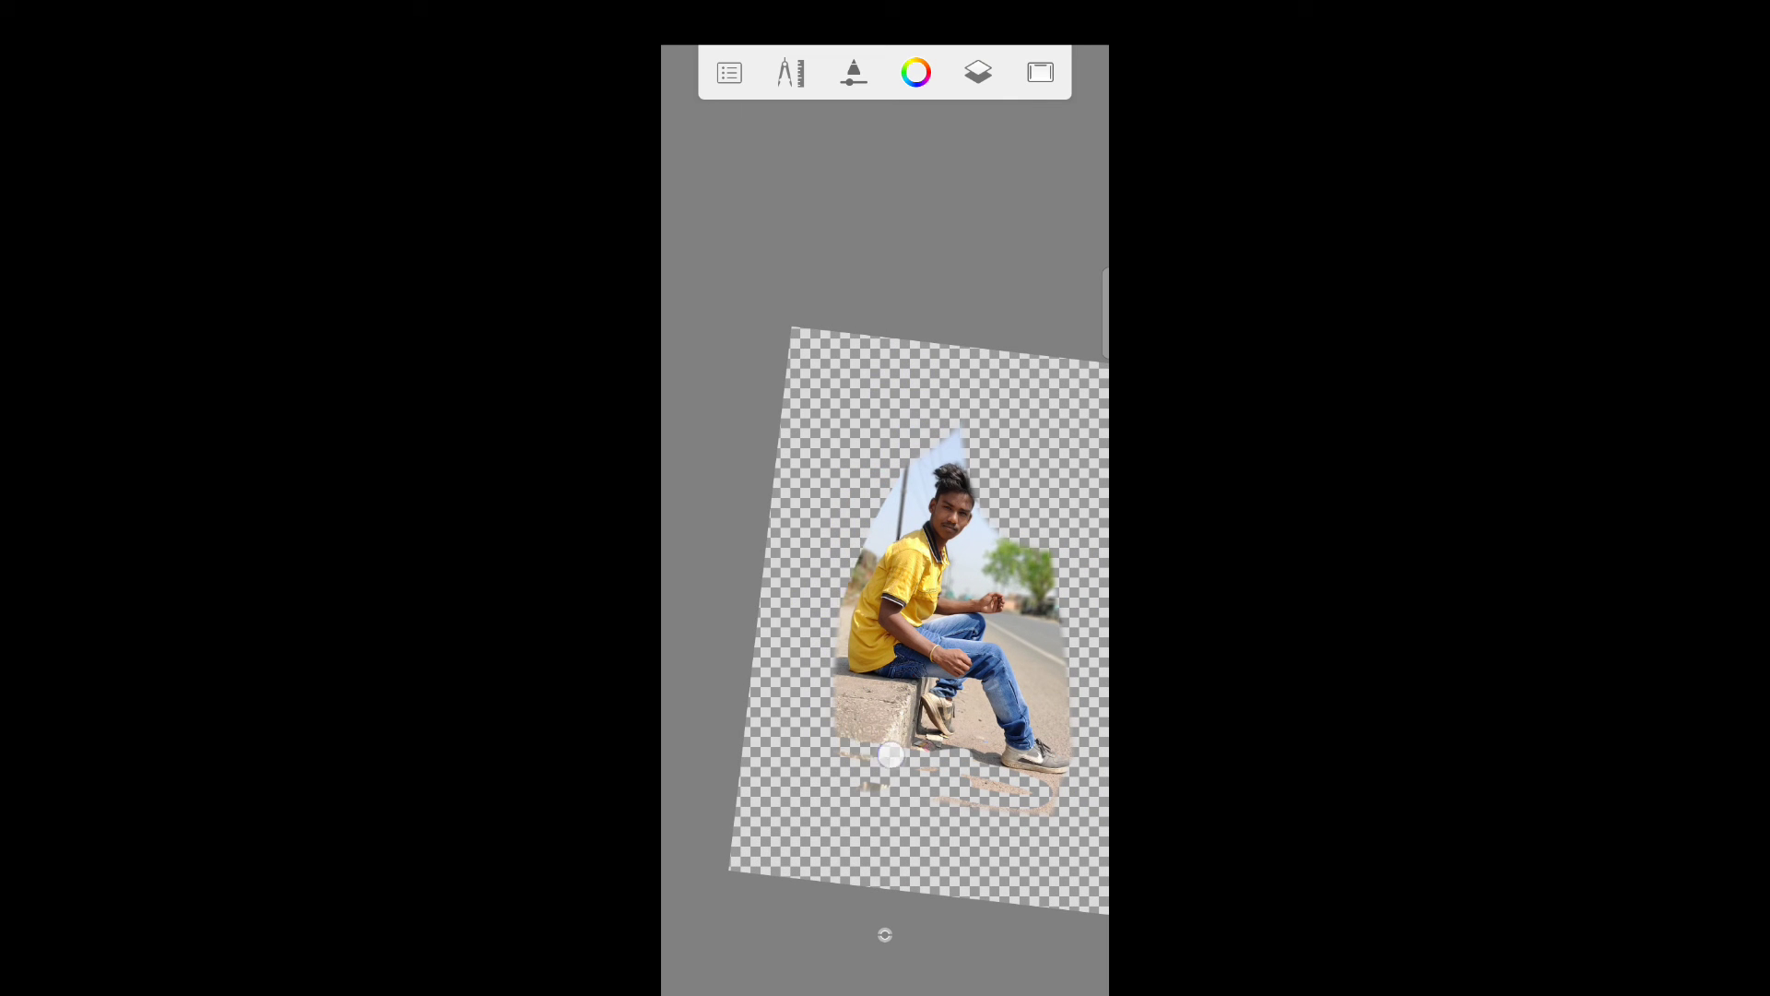
{"action": "mouse_move", "coordinate": [891, 755]}
{"action": "left_mouse_down"}
{"action": "mouse_move", "coordinate": [923, 738]}
{"action": "mouse_move", "coordinate": [842, 713]}
{"action": "left_mouse_up"}
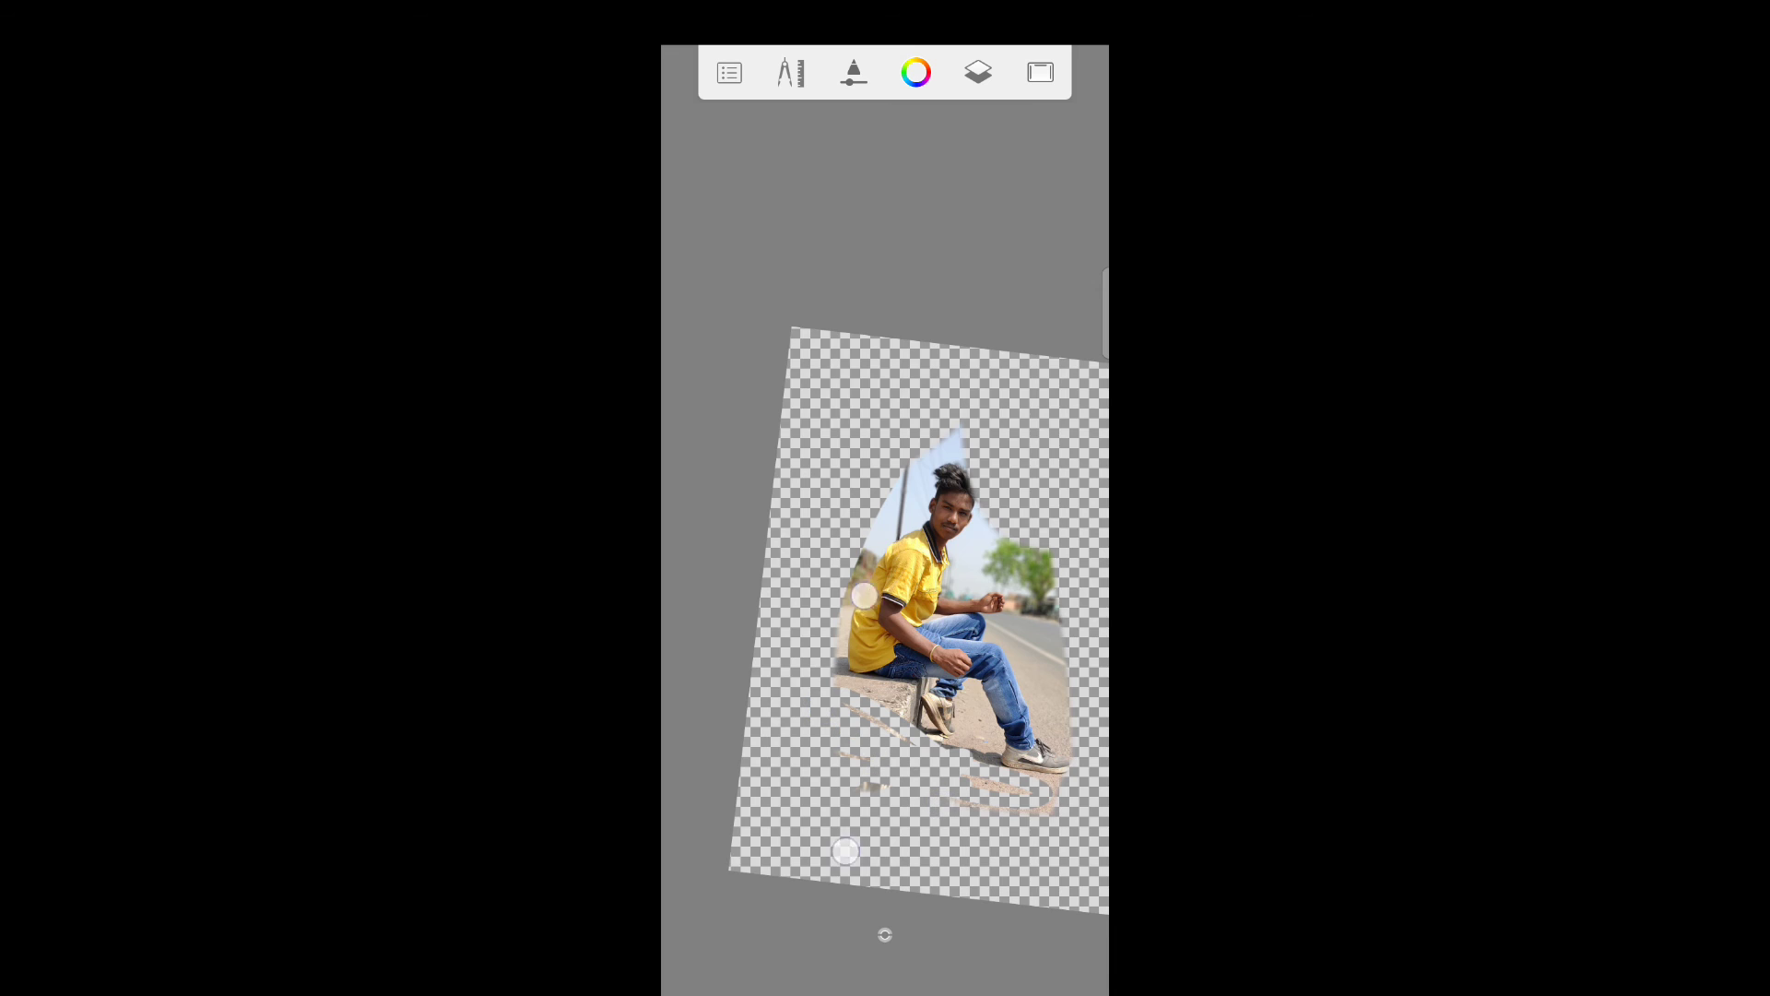
- Erase the remaining background to the right of the man near the tree
{"action": "scroll", "coordinate": [922, 627], "scroll_direction": "down", "scroll_amount": 3}
{"action": "scroll", "coordinate": [951, 705], "scroll_direction": "up", "scroll_amount": 3}
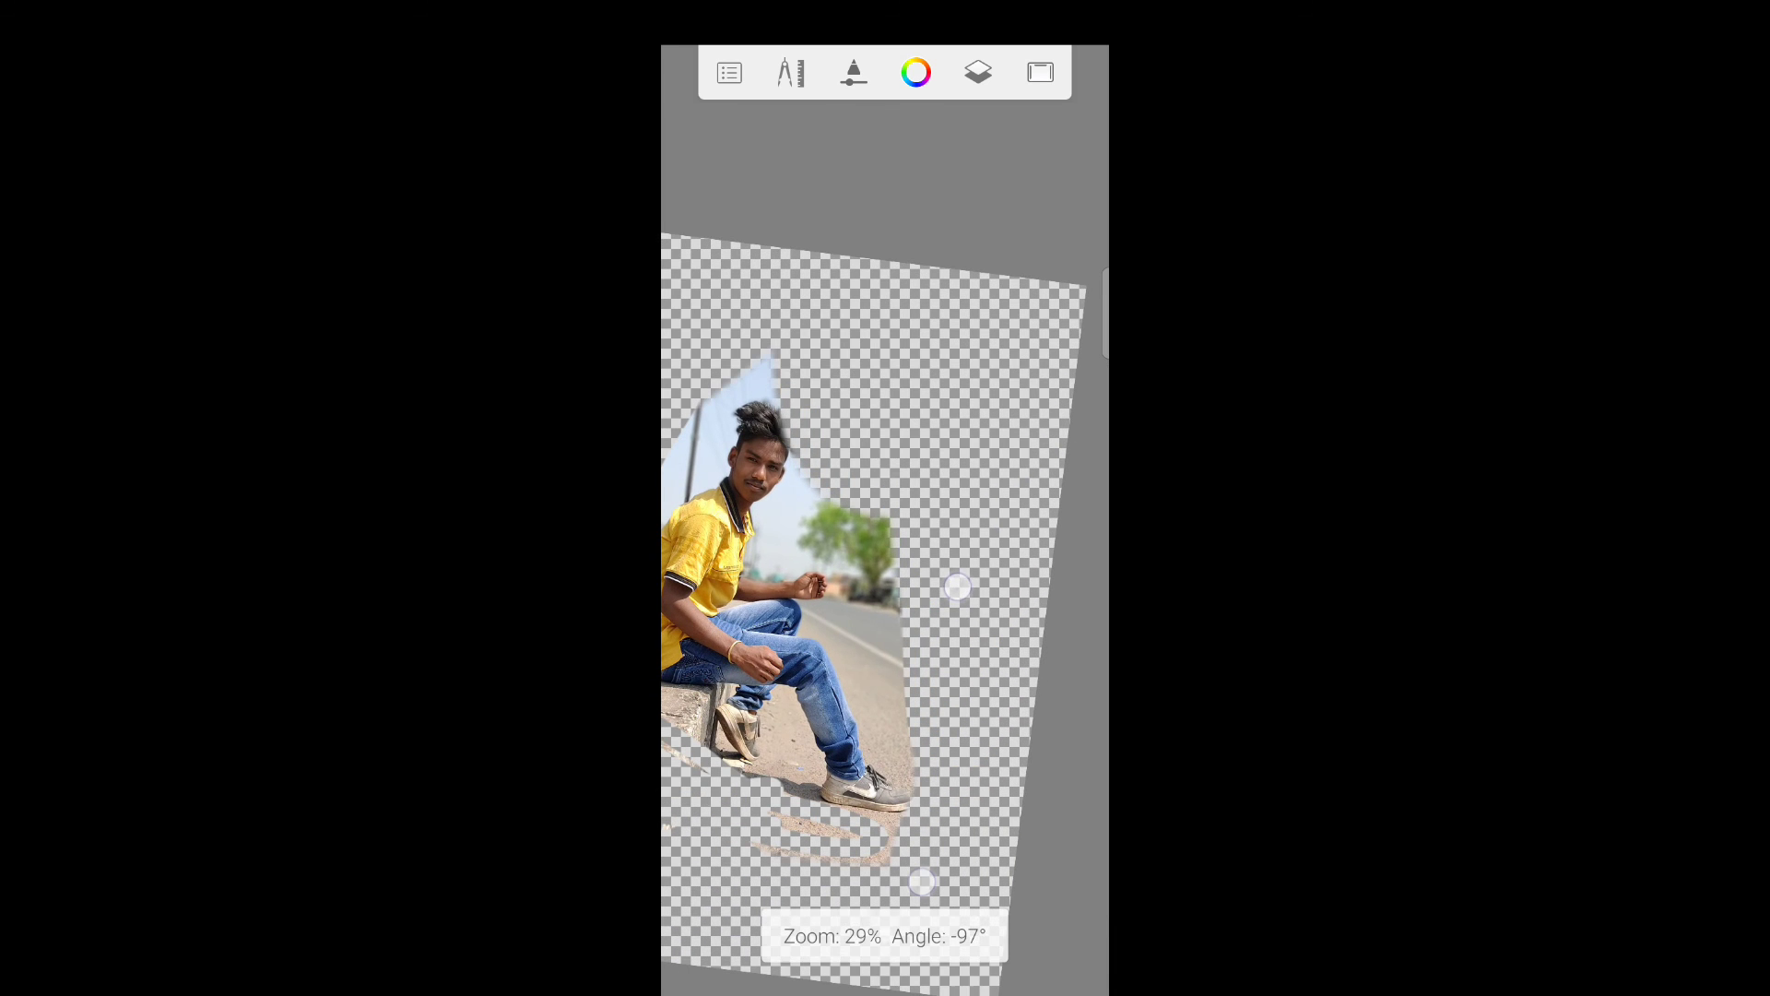
{"action": "mouse_move", "coordinate": [886, 479]}
{"action": "left_mouse_down"}
{"action": "mouse_move", "coordinate": [886, 688]}
{"action": "mouse_move", "coordinate": [877, 486]}
{"action": "mouse_move", "coordinate": [894, 704]}
{"action": "mouse_move", "coordinate": [922, 770]}
{"action": "left_mouse_up"}
{"action": "scroll", "coordinate": [899, 489], "scroll_direction": "down", "scroll_amount": 3}
{"action": "scroll", "coordinate": [945, 542], "scroll_direction": "up", "scroll_amount": 2}
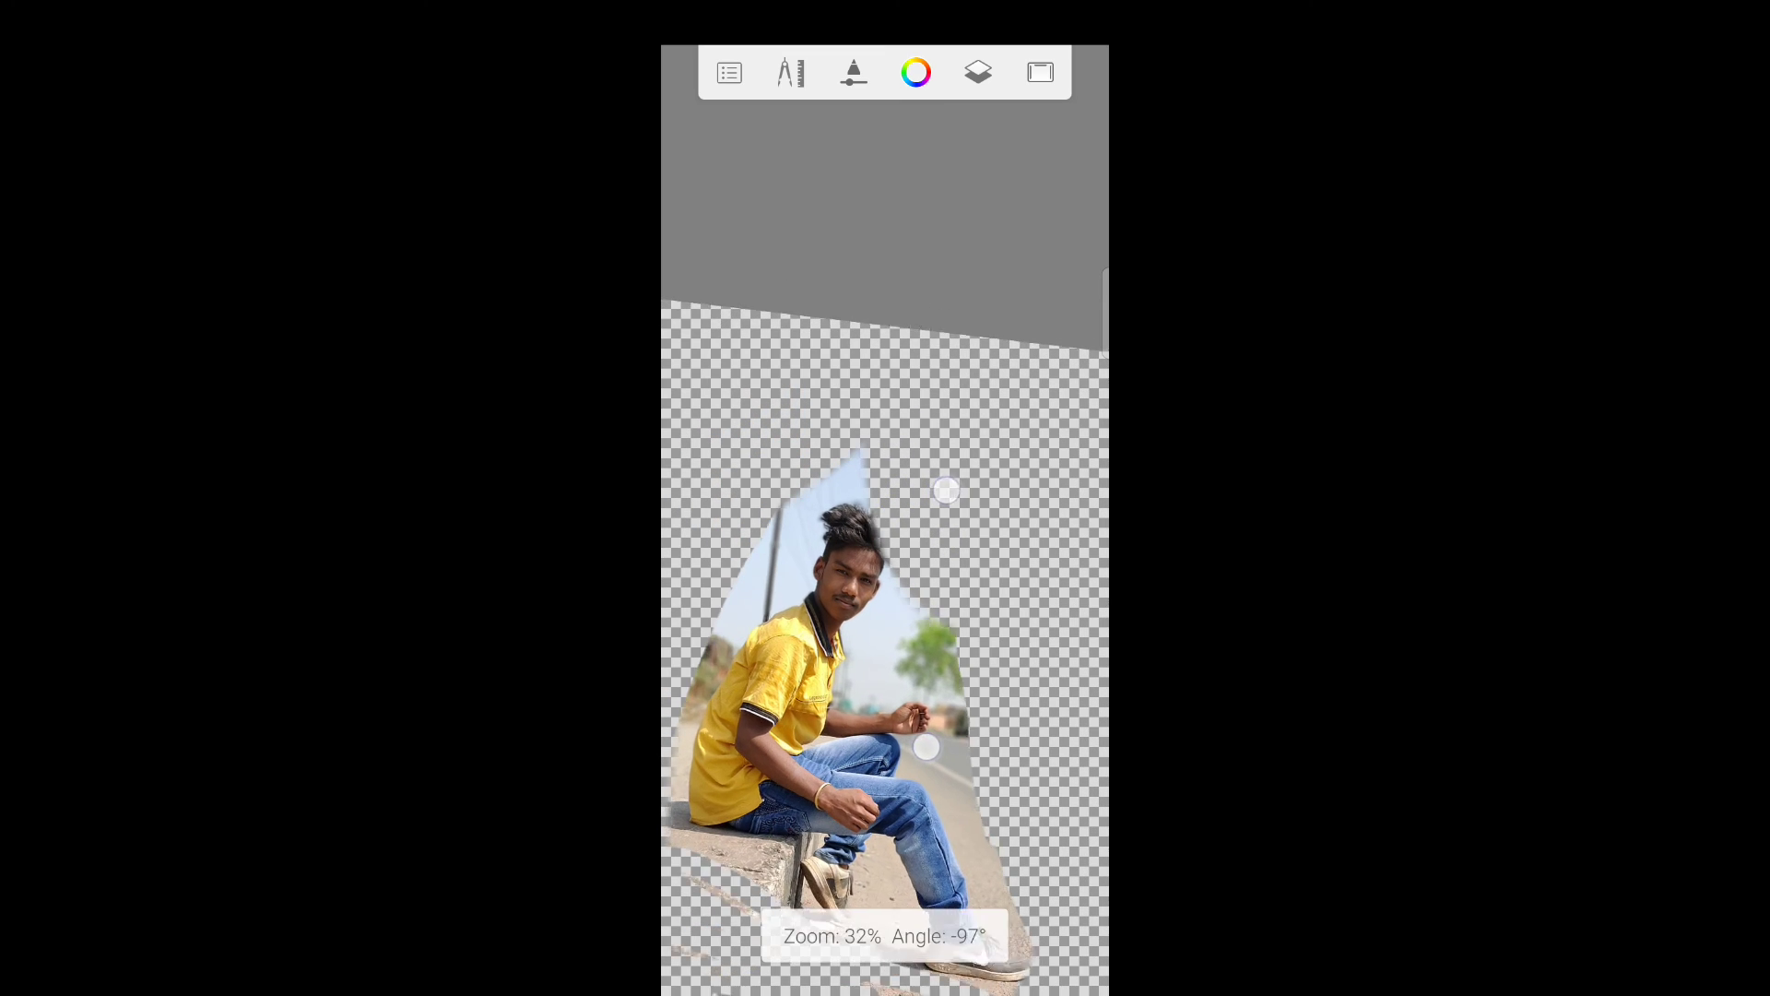
{"action": "scroll", "coordinate": [988, 430], "scroll_direction": "down", "scroll_amount": 2}
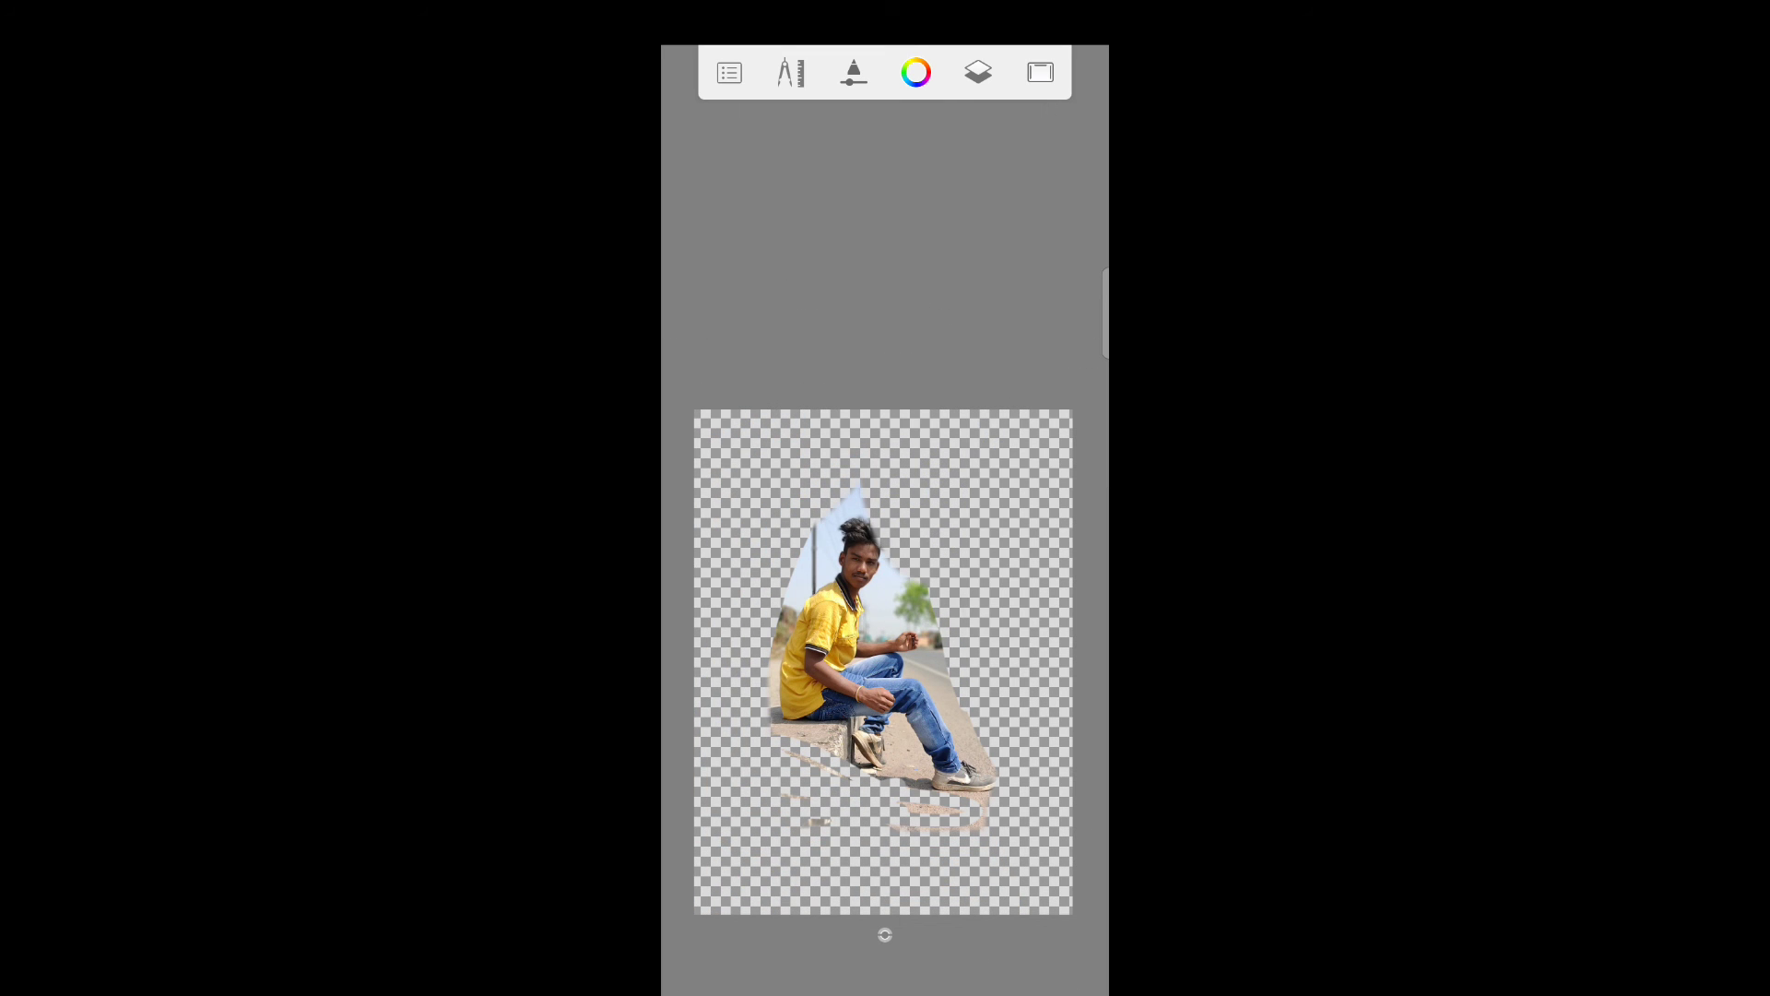